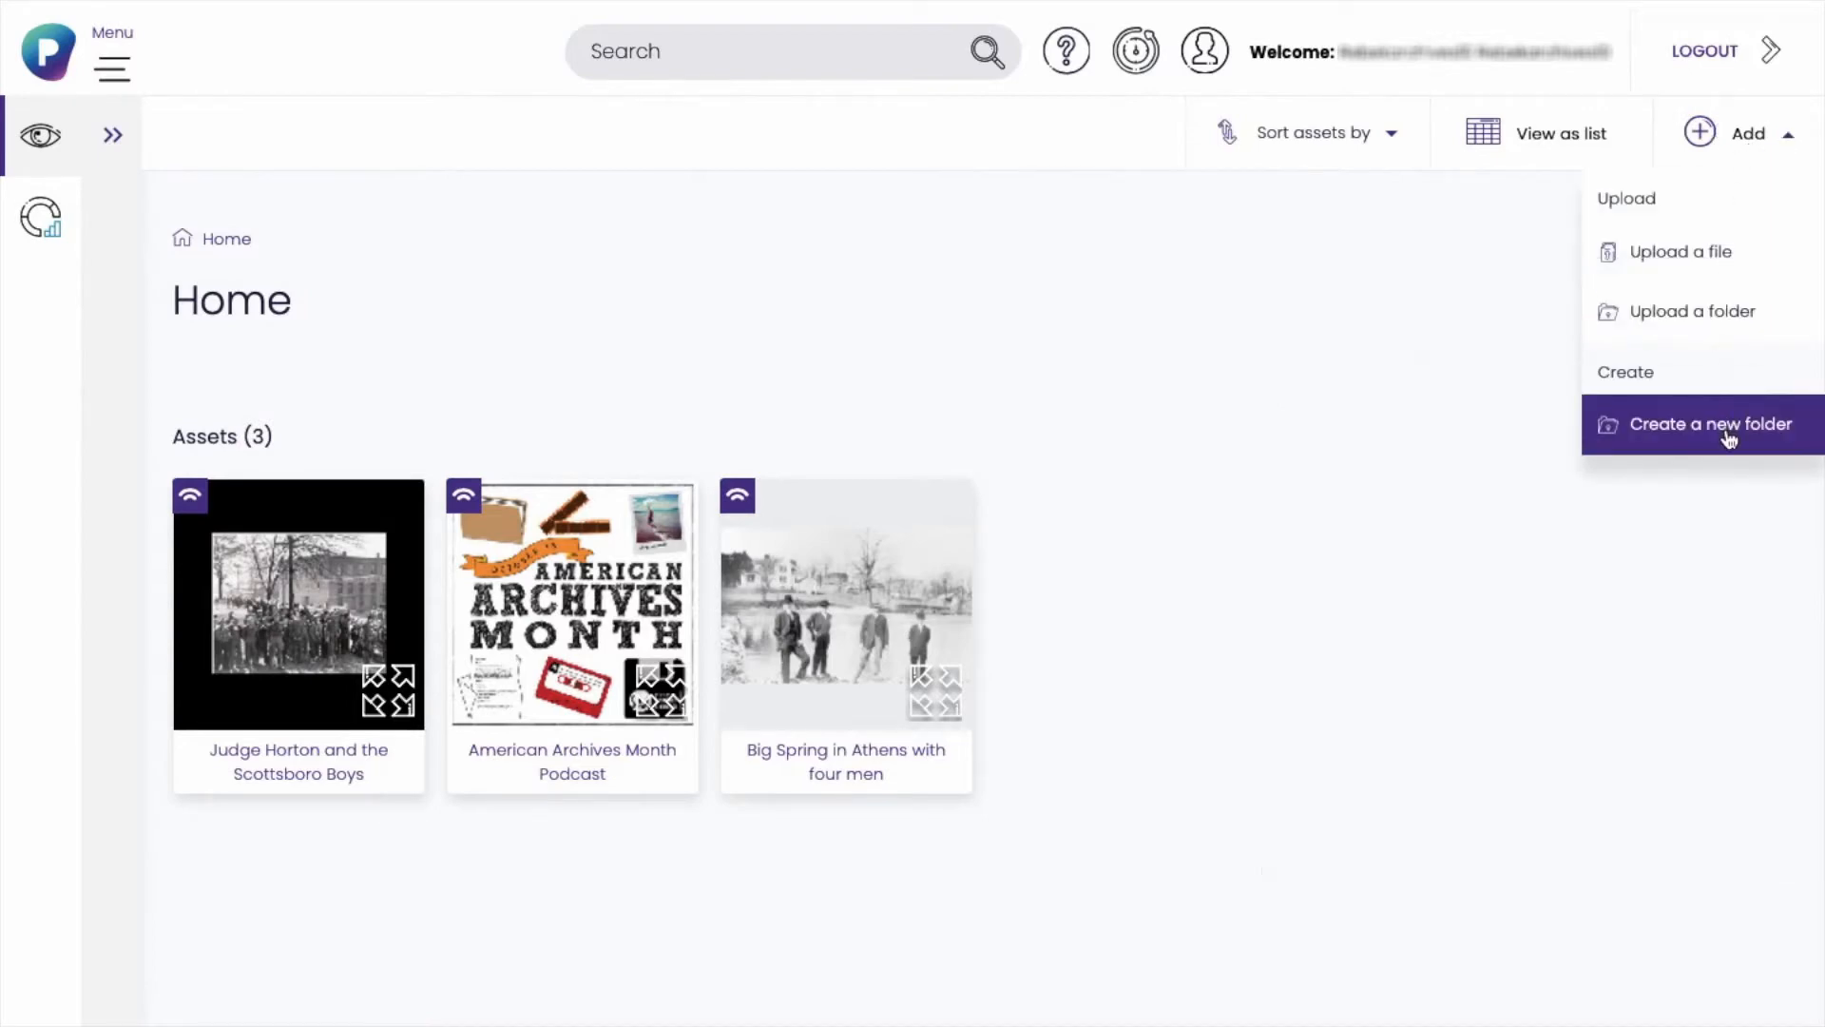
Create a folder named "Schools of Limestone County" with the description "Photos and articles about Limestone County schools"
left_click(1728, 437)
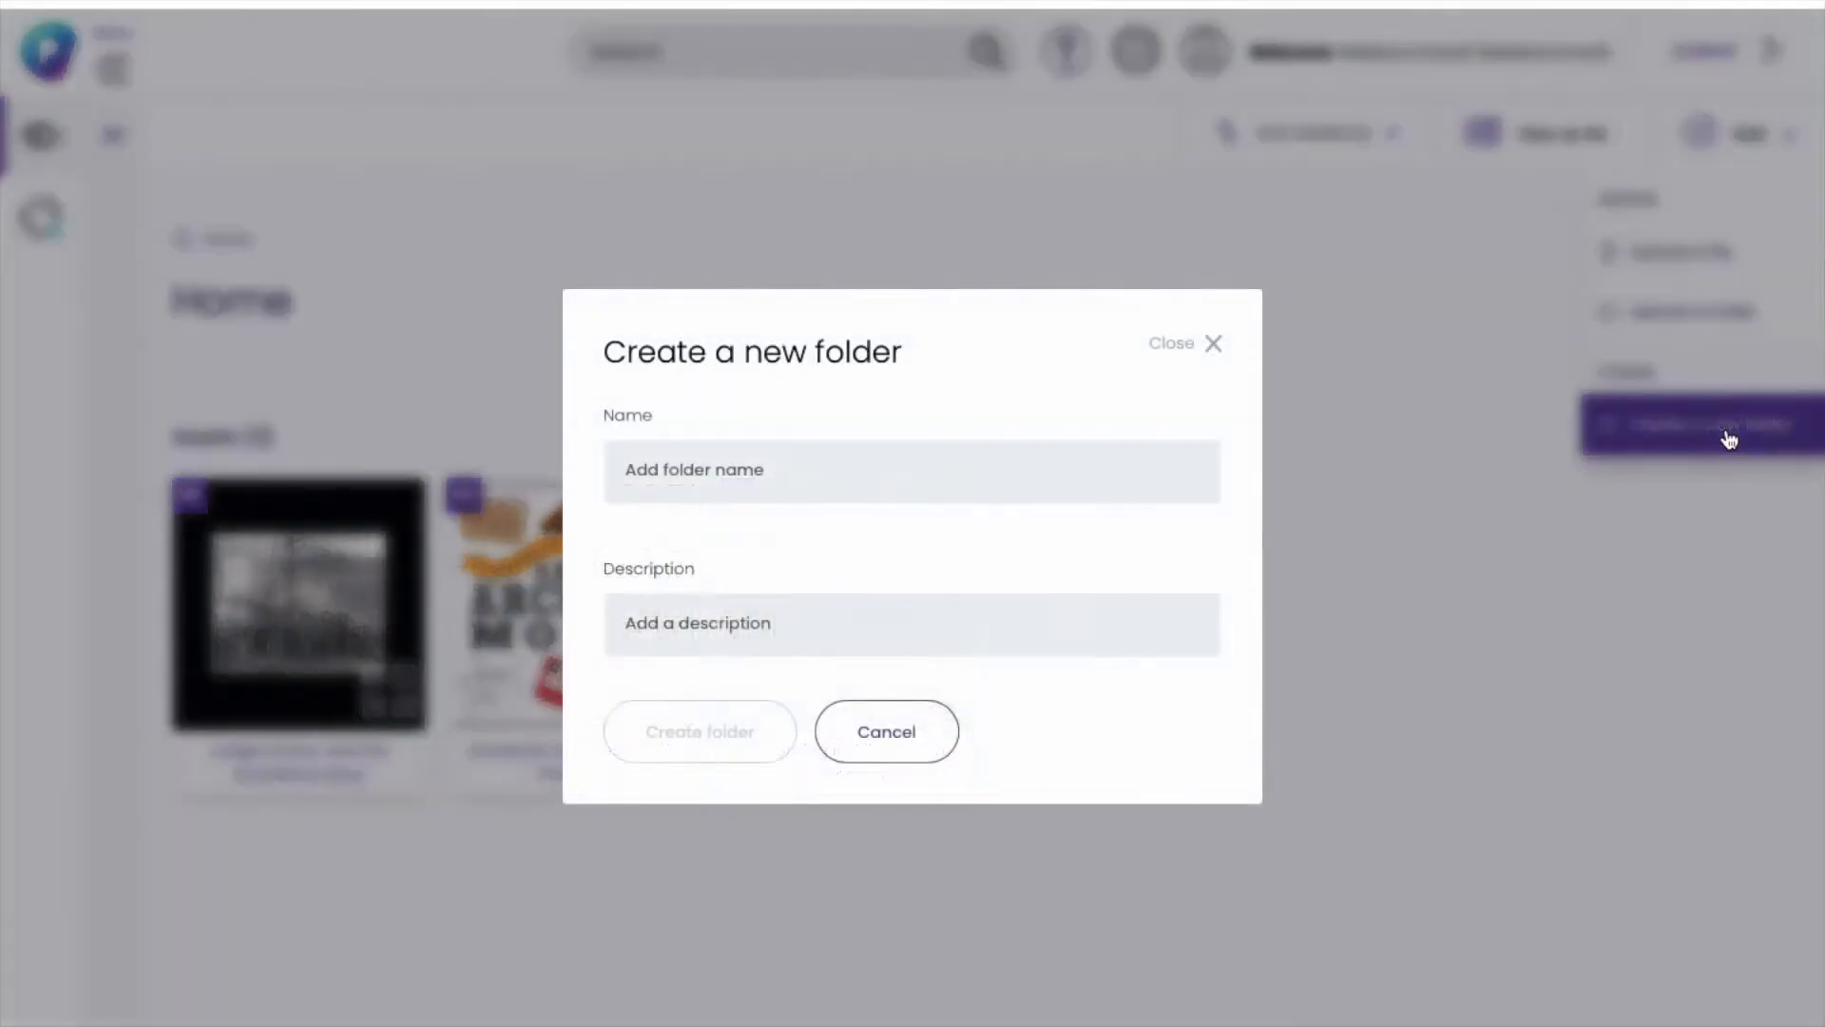
left_click(890, 462)
type("Sc")
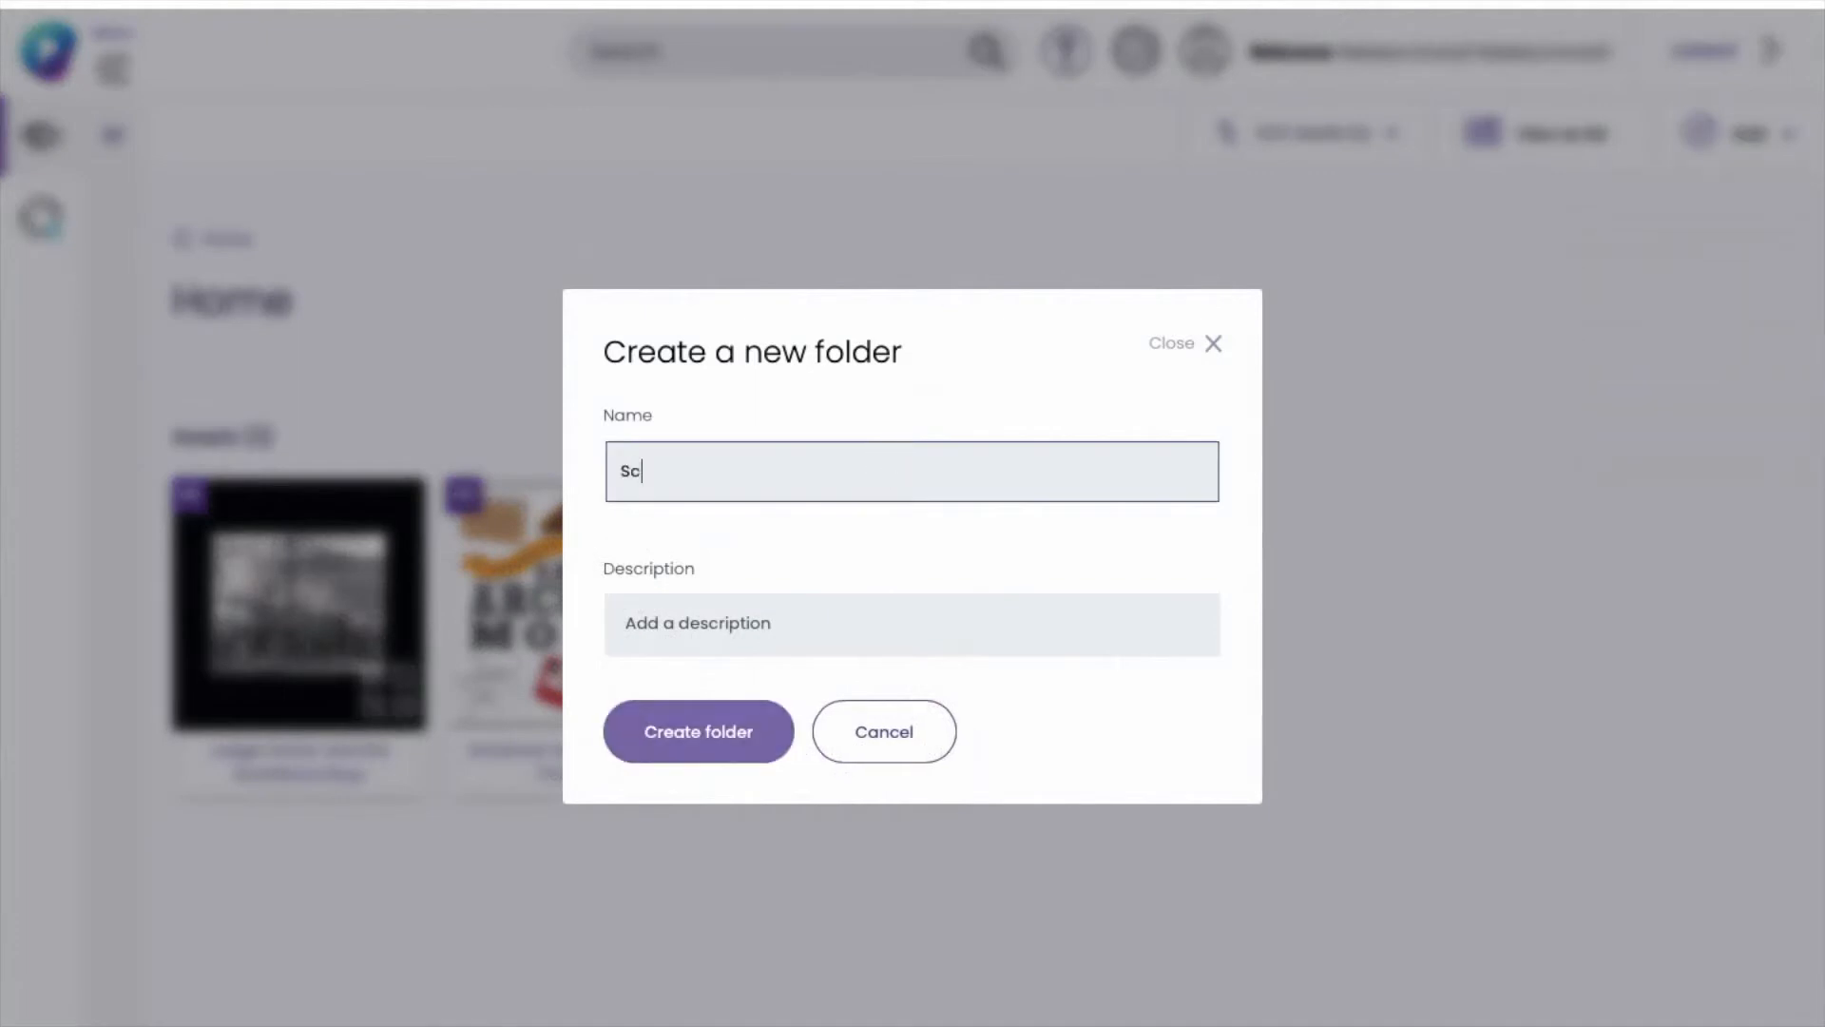
type("hools of Limestone County")
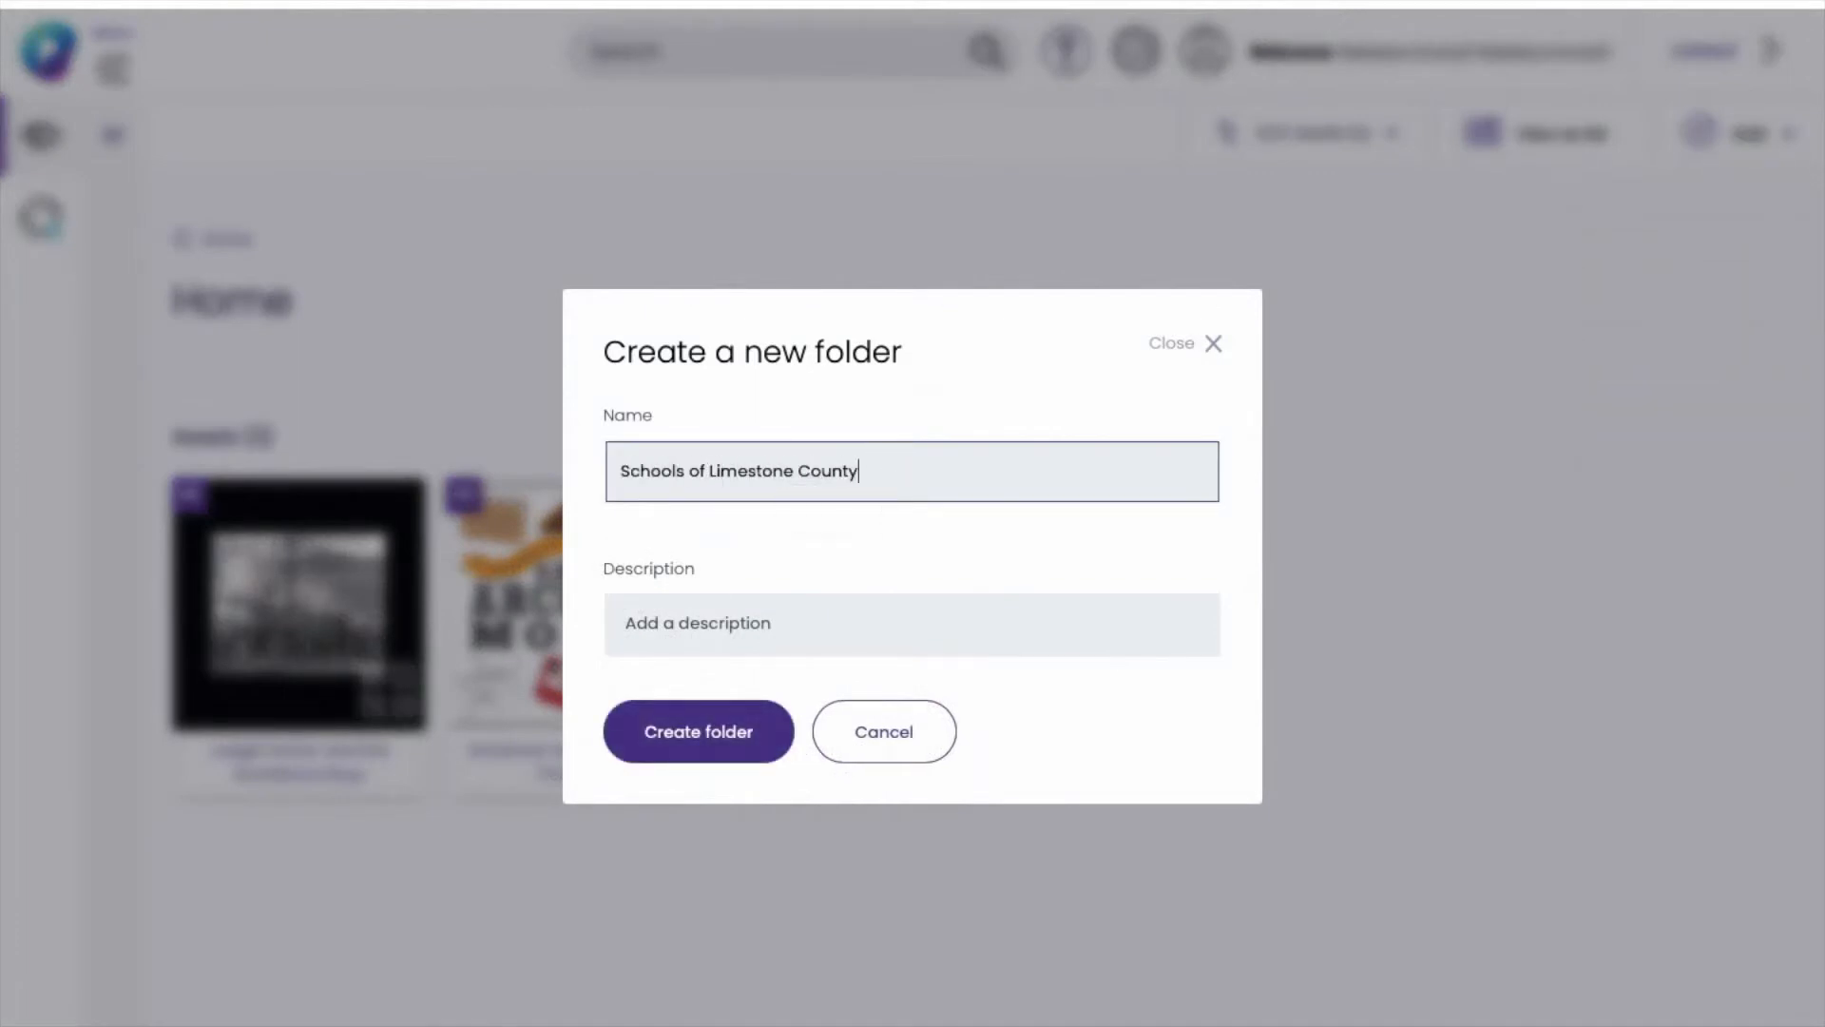
key("Tab")
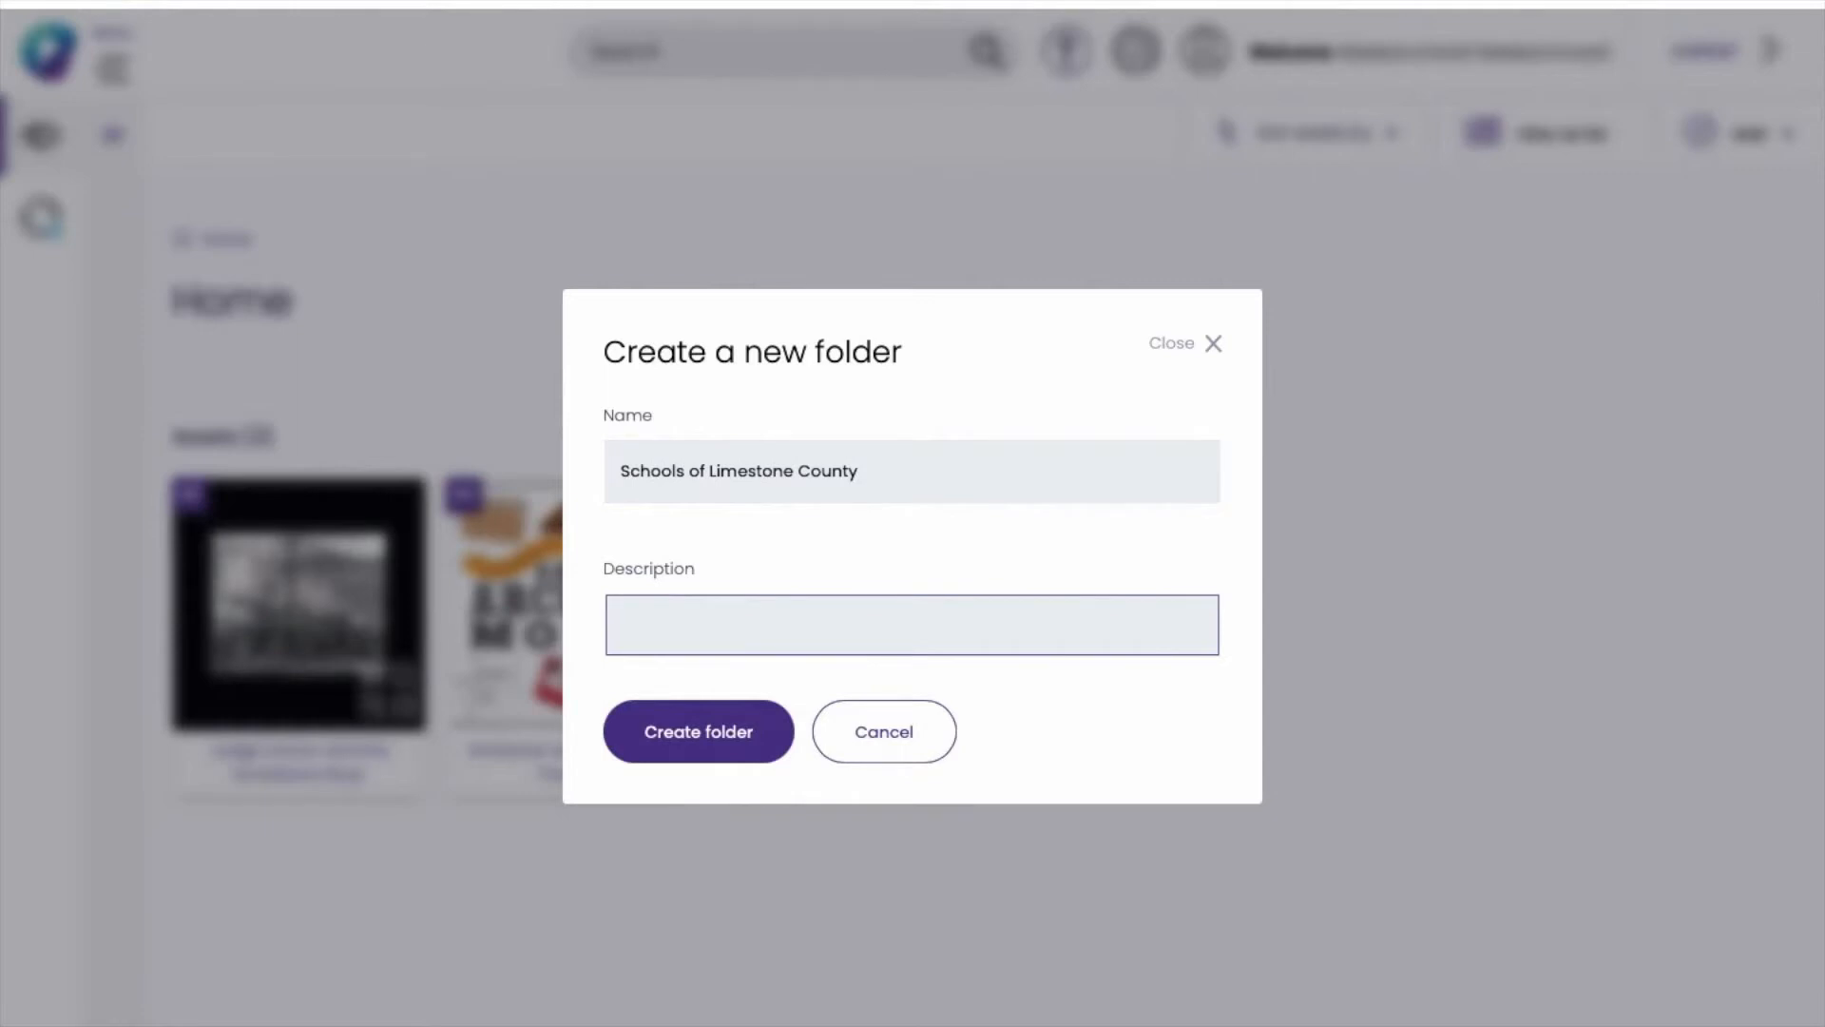
type("Photos and articles about")
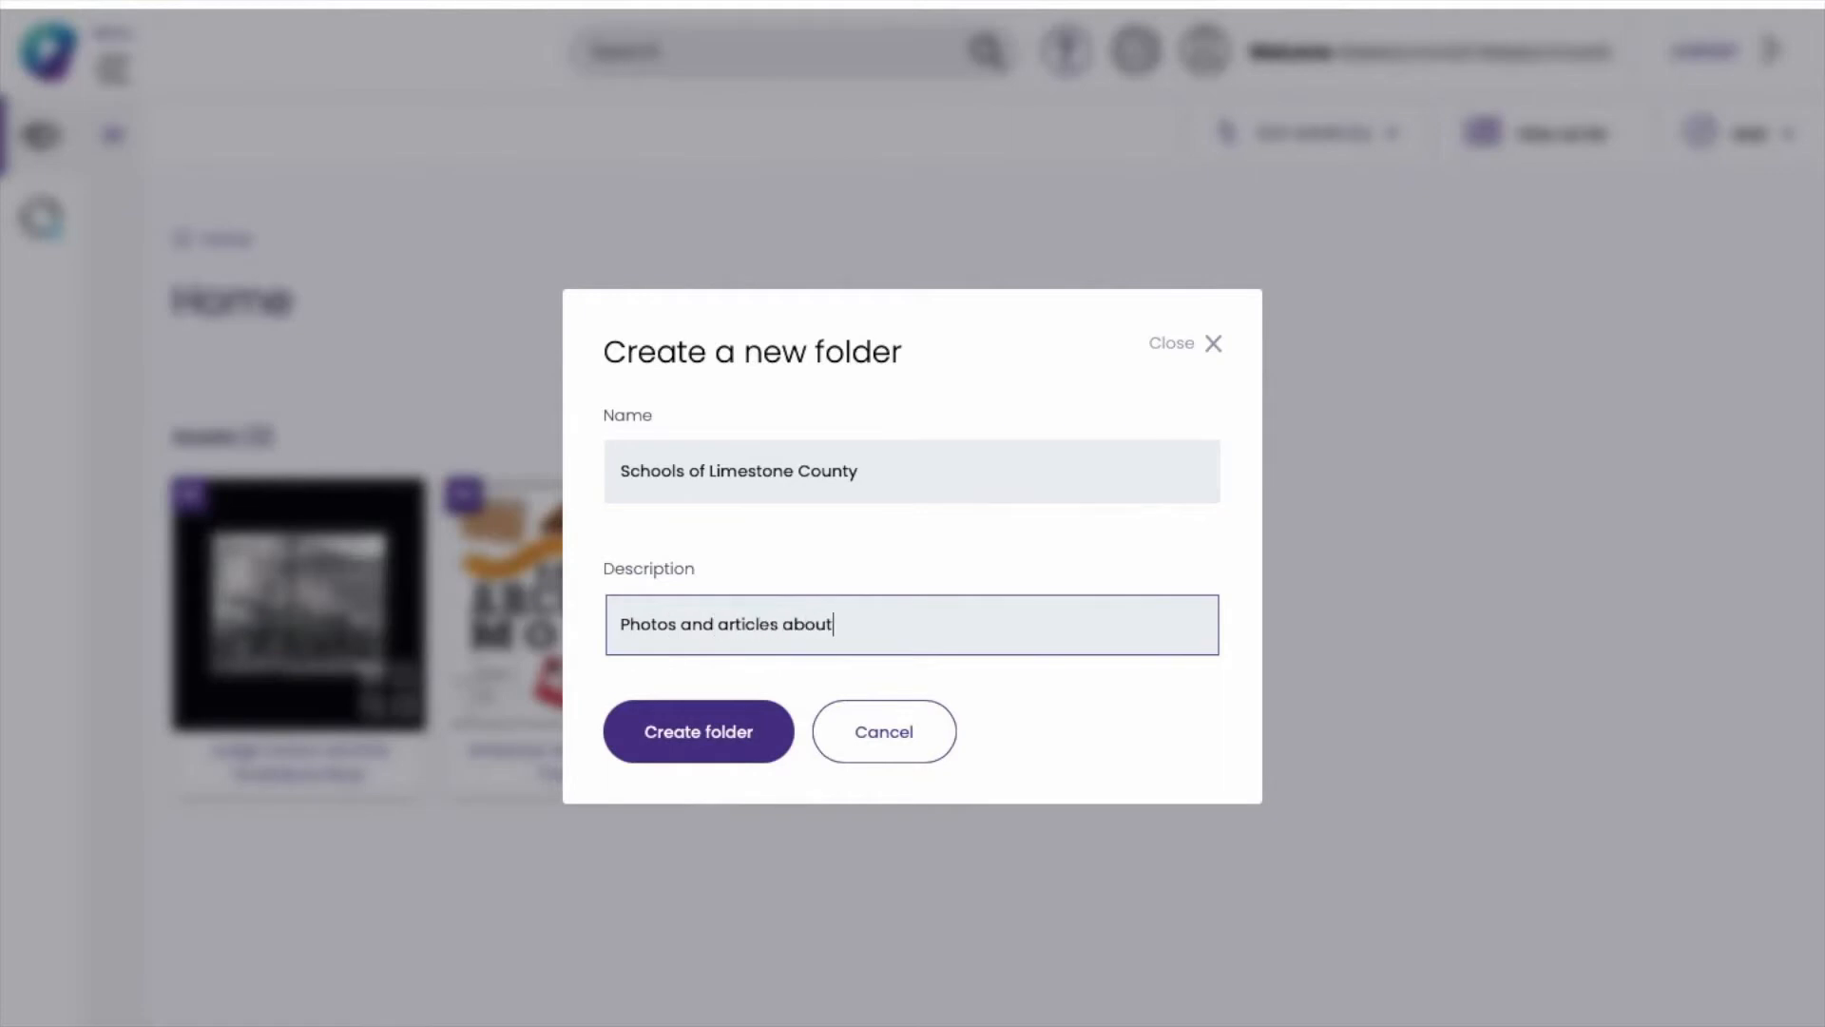
type(" Limestone County schools")
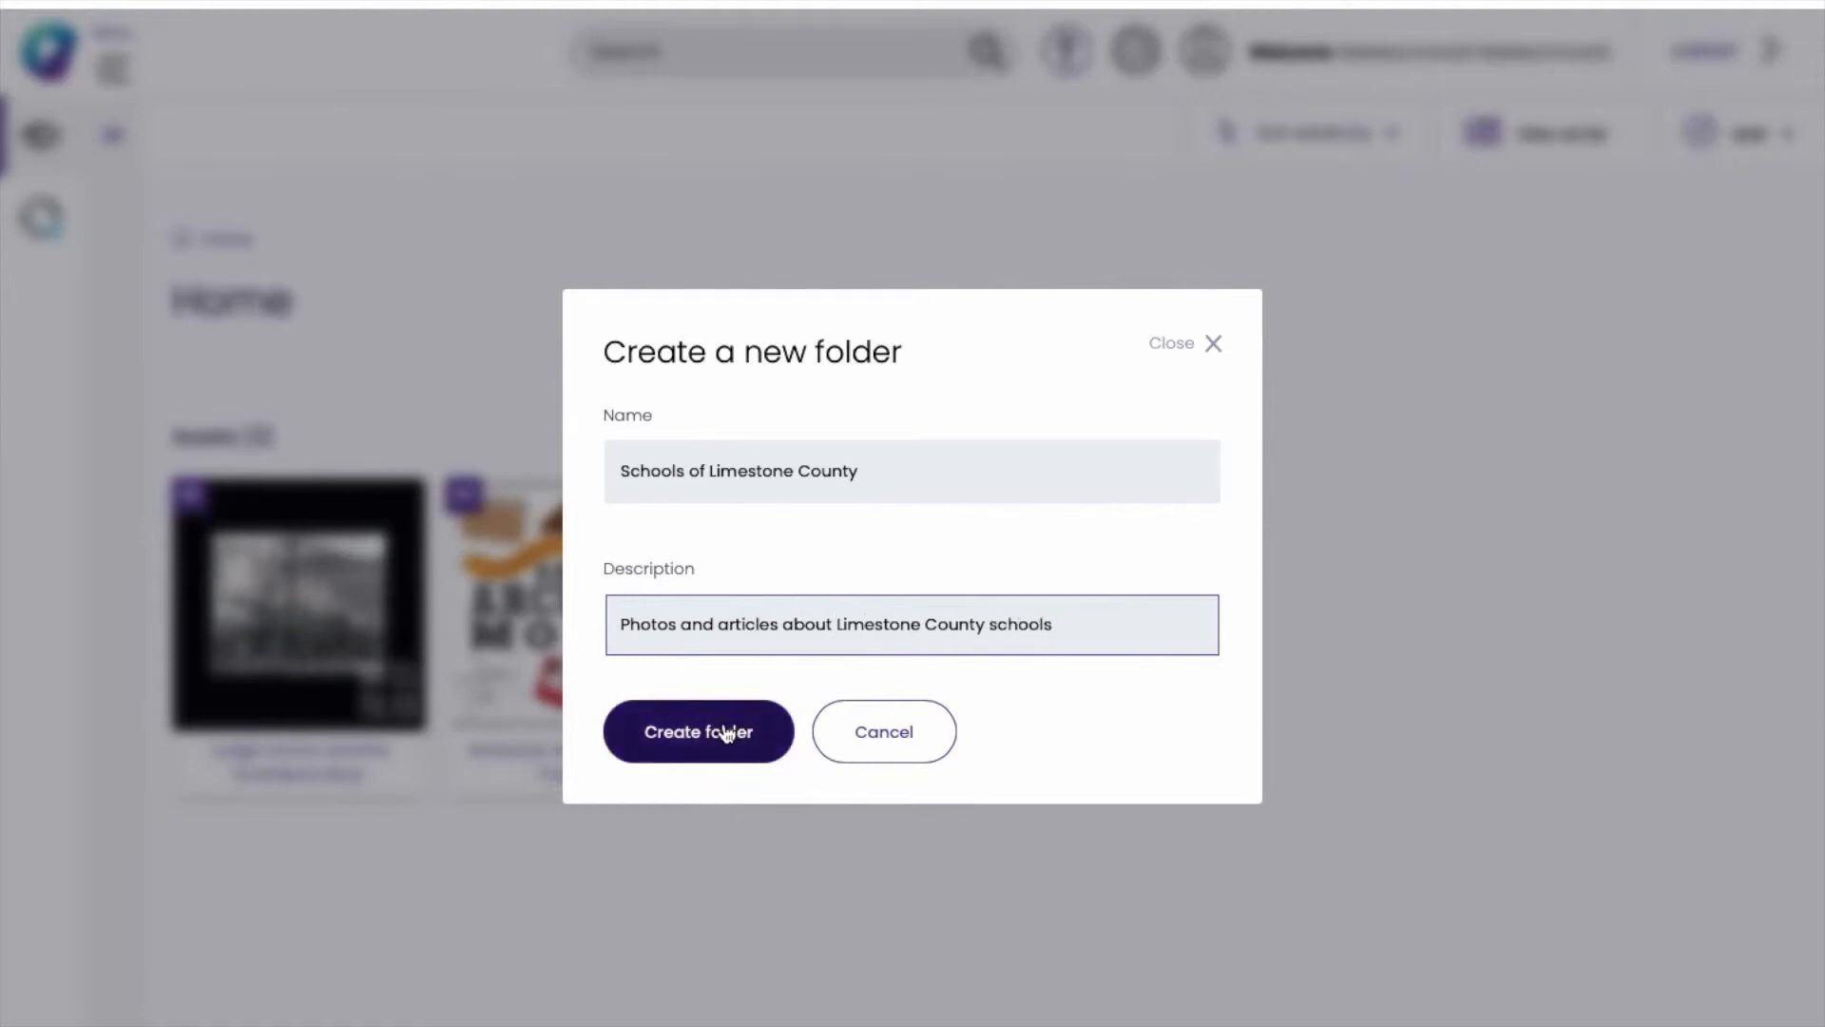
left_click(673, 735)
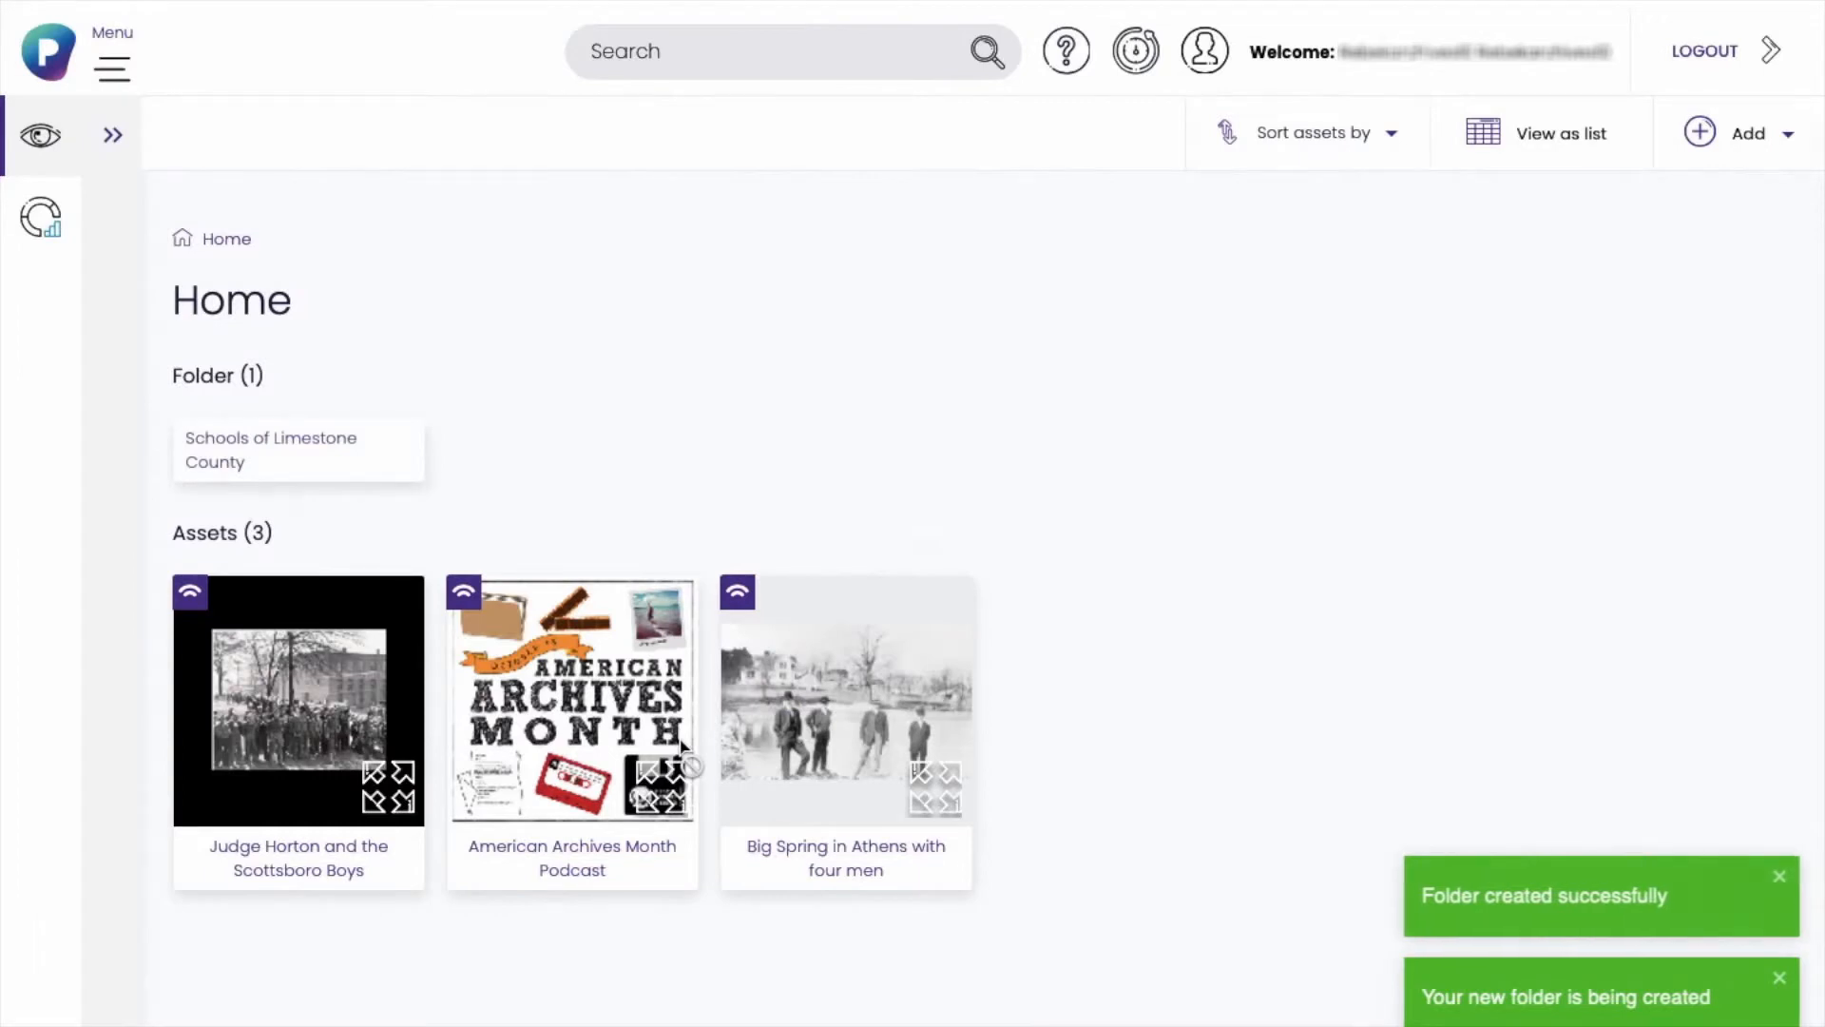
Open the Schools of Limestone County folder and upload B-17-07_West_Limestone_School_c._1935.jpg from the Schools Collection folder into it
left_click(319, 447)
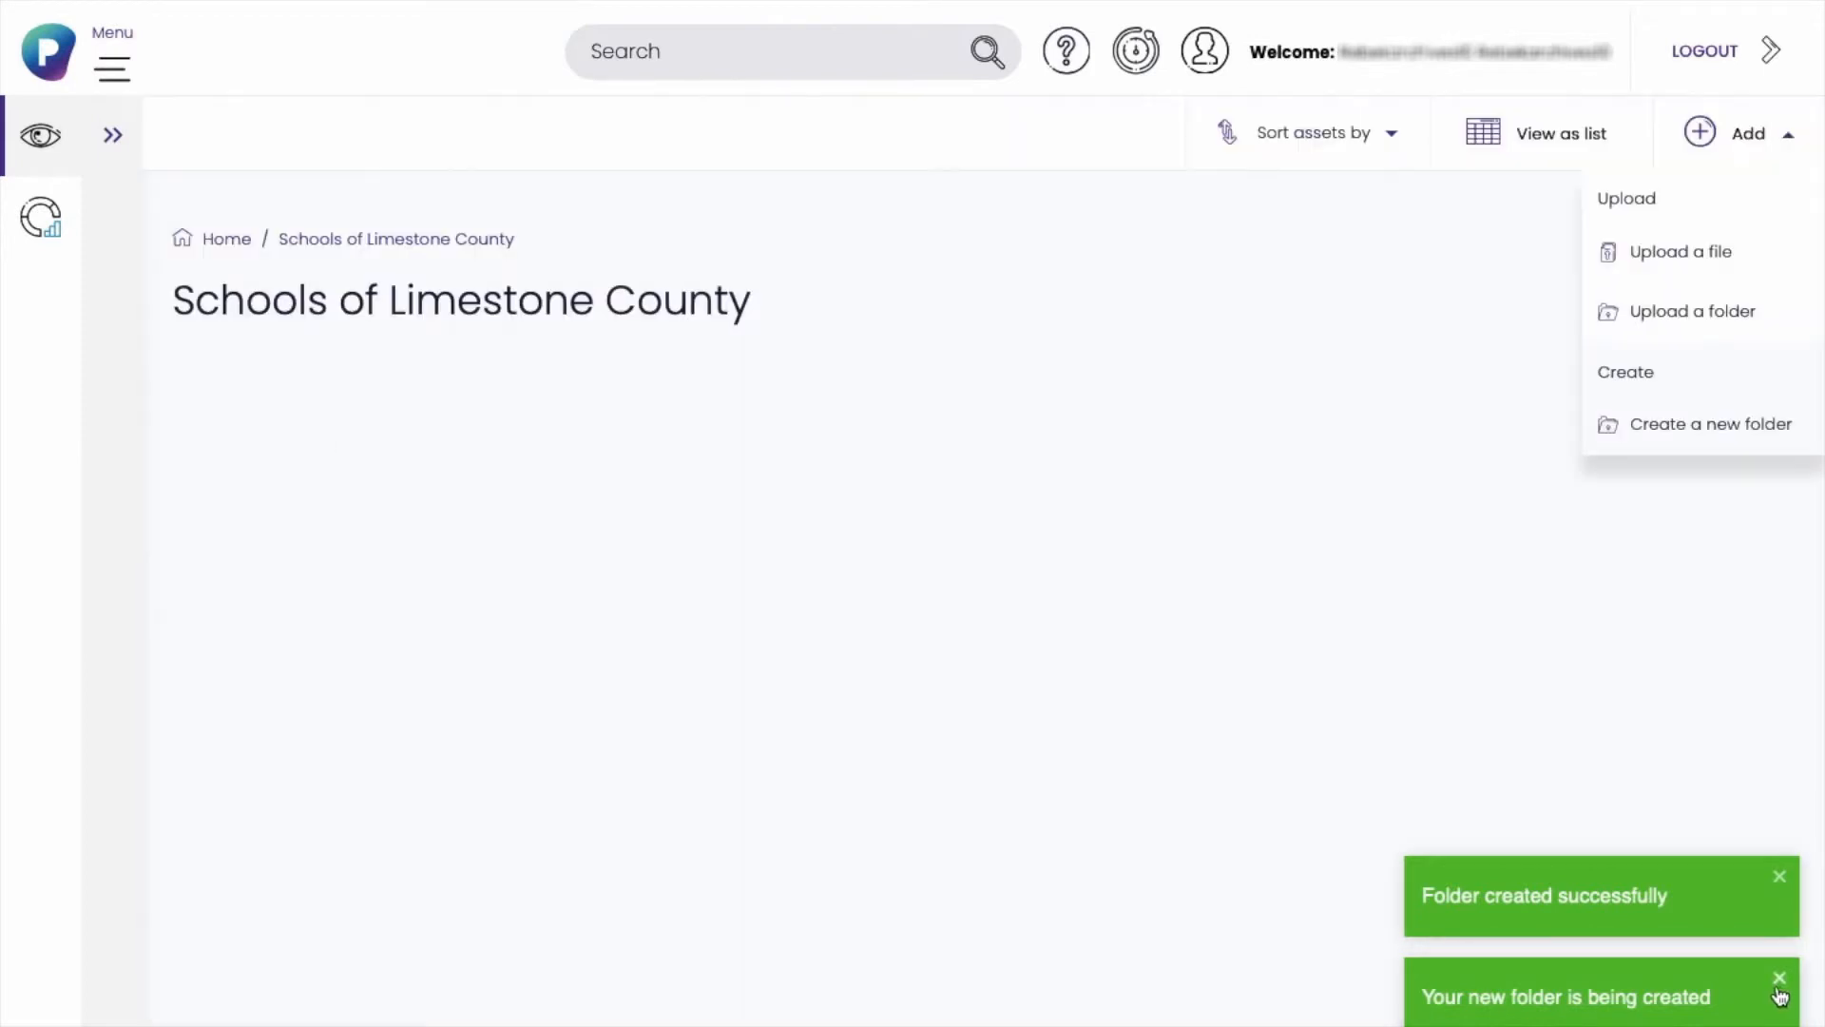
left_click(1776, 979)
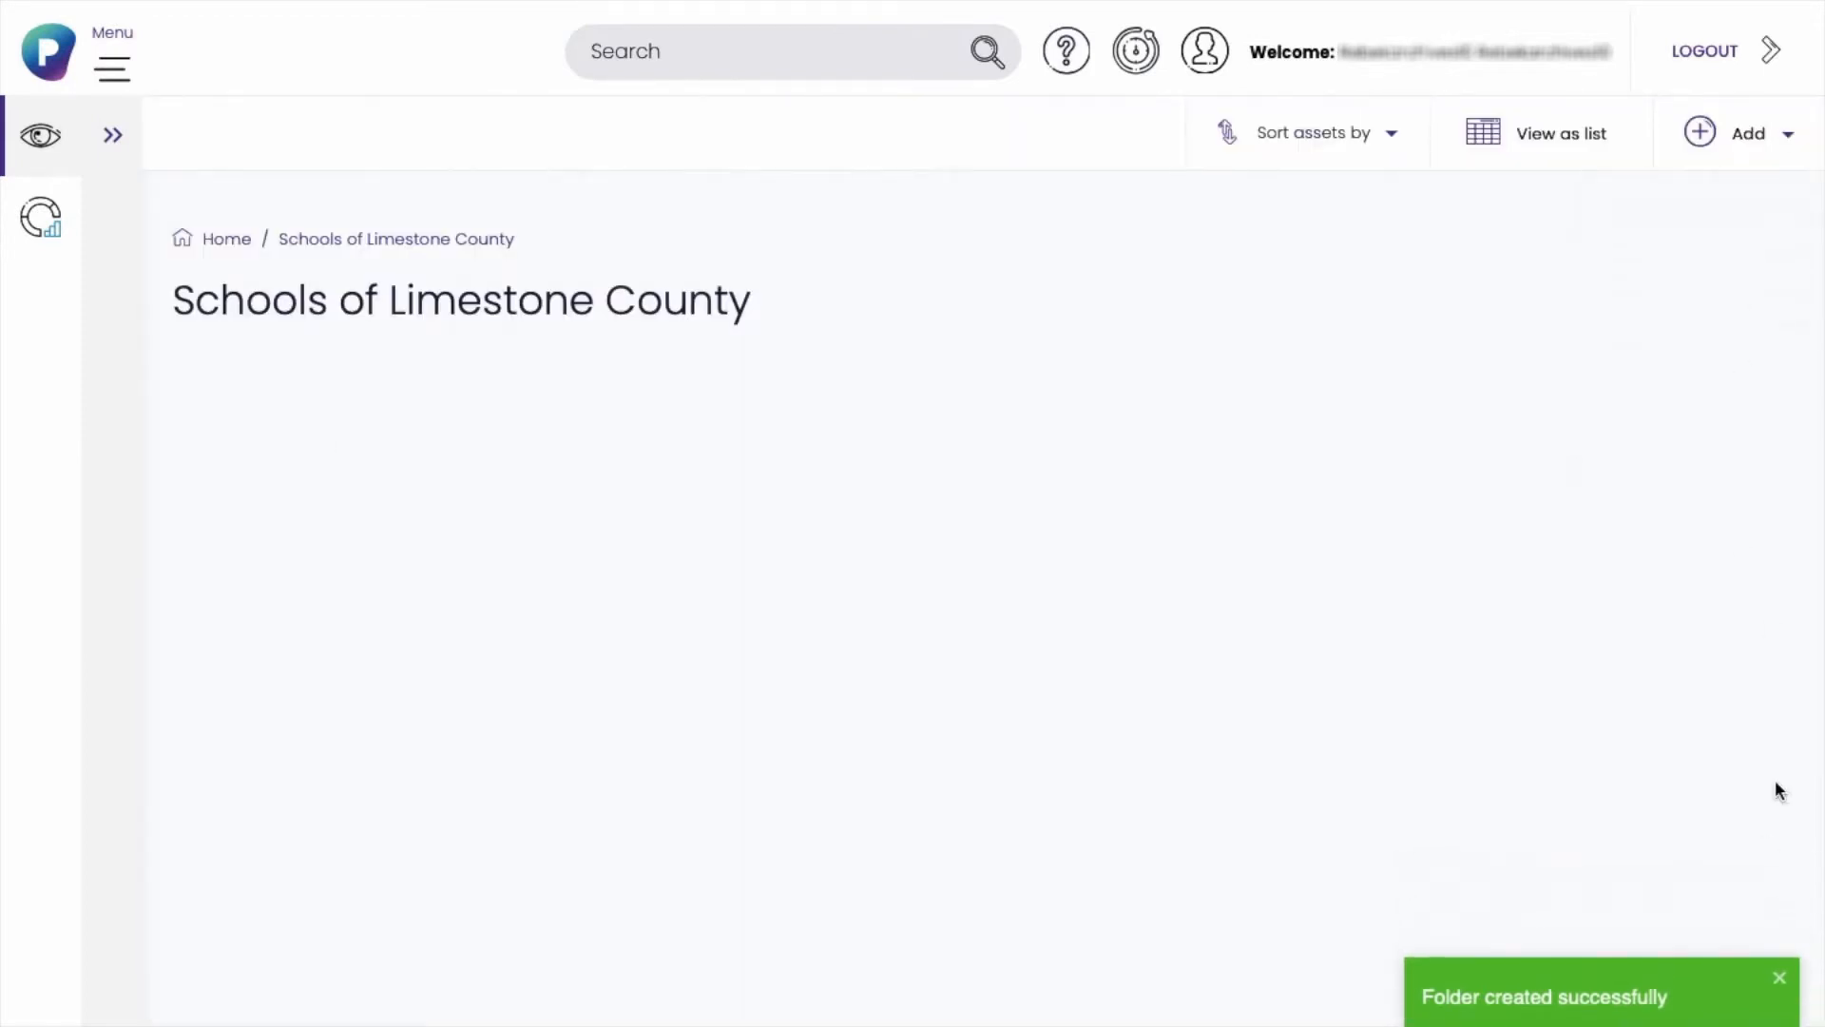
left_click(1779, 980)
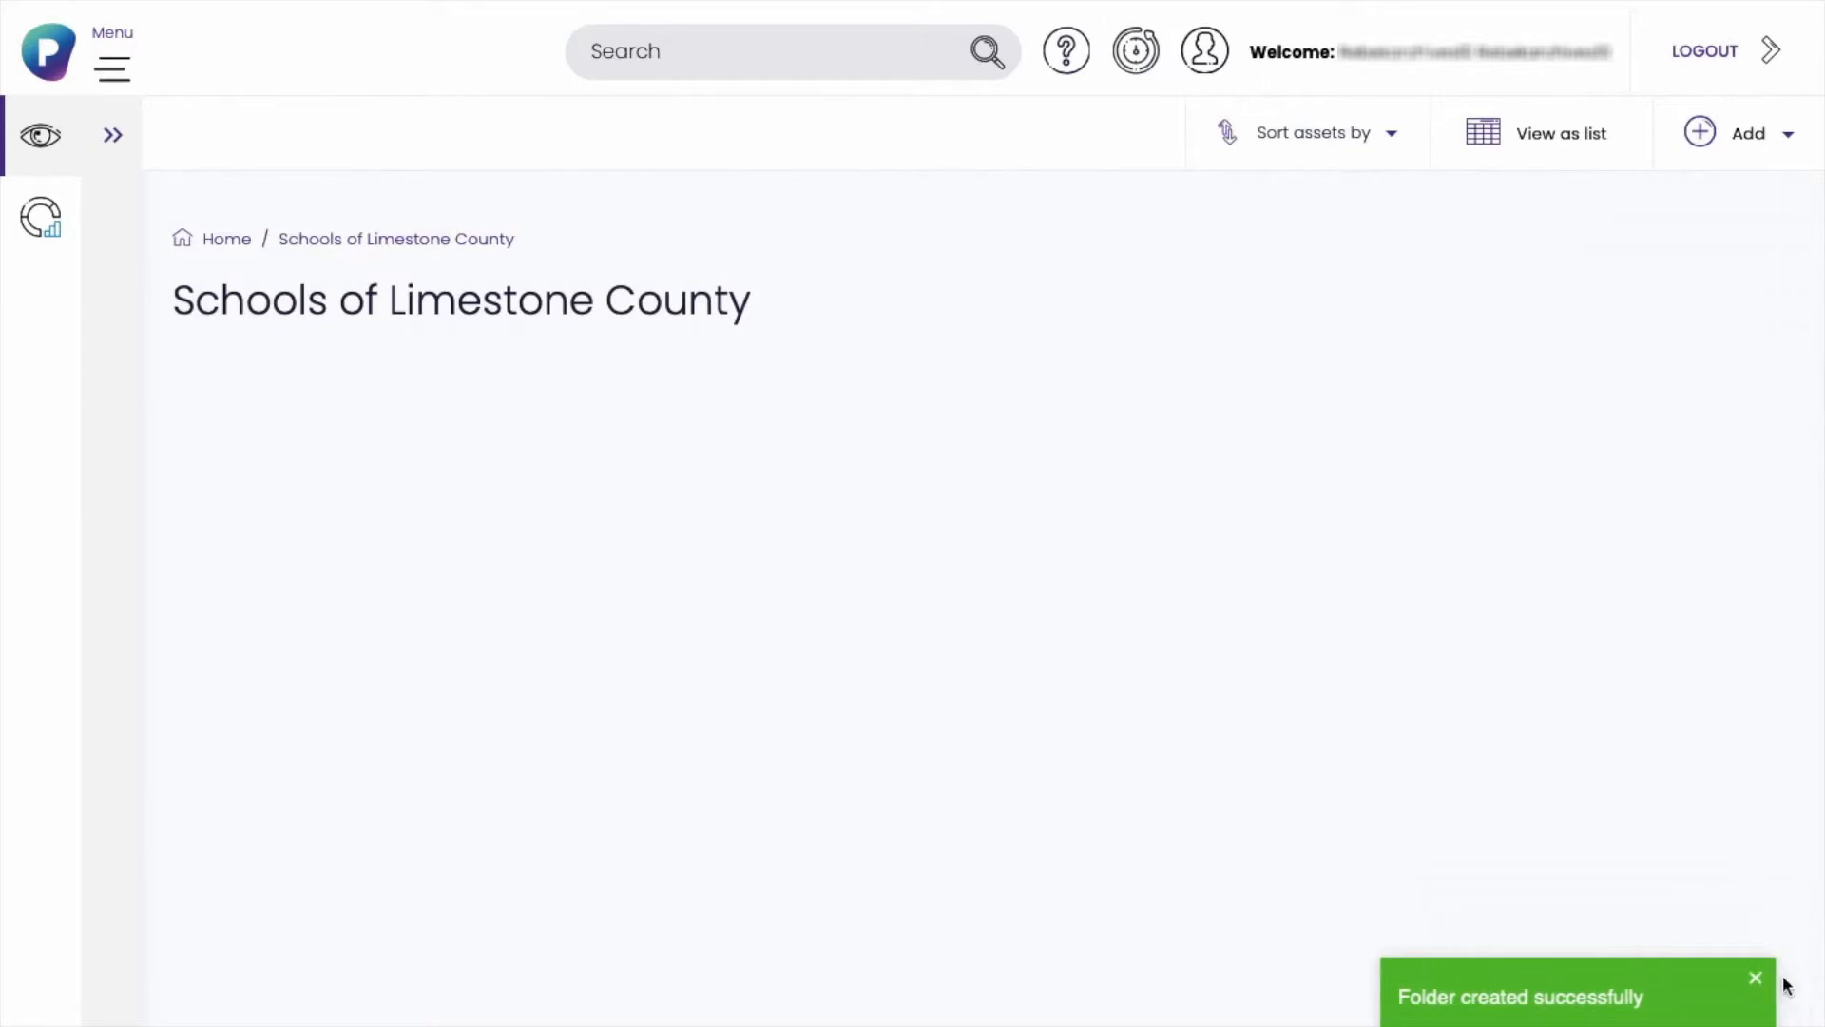
left_click(1759, 134)
left_click(1718, 255)
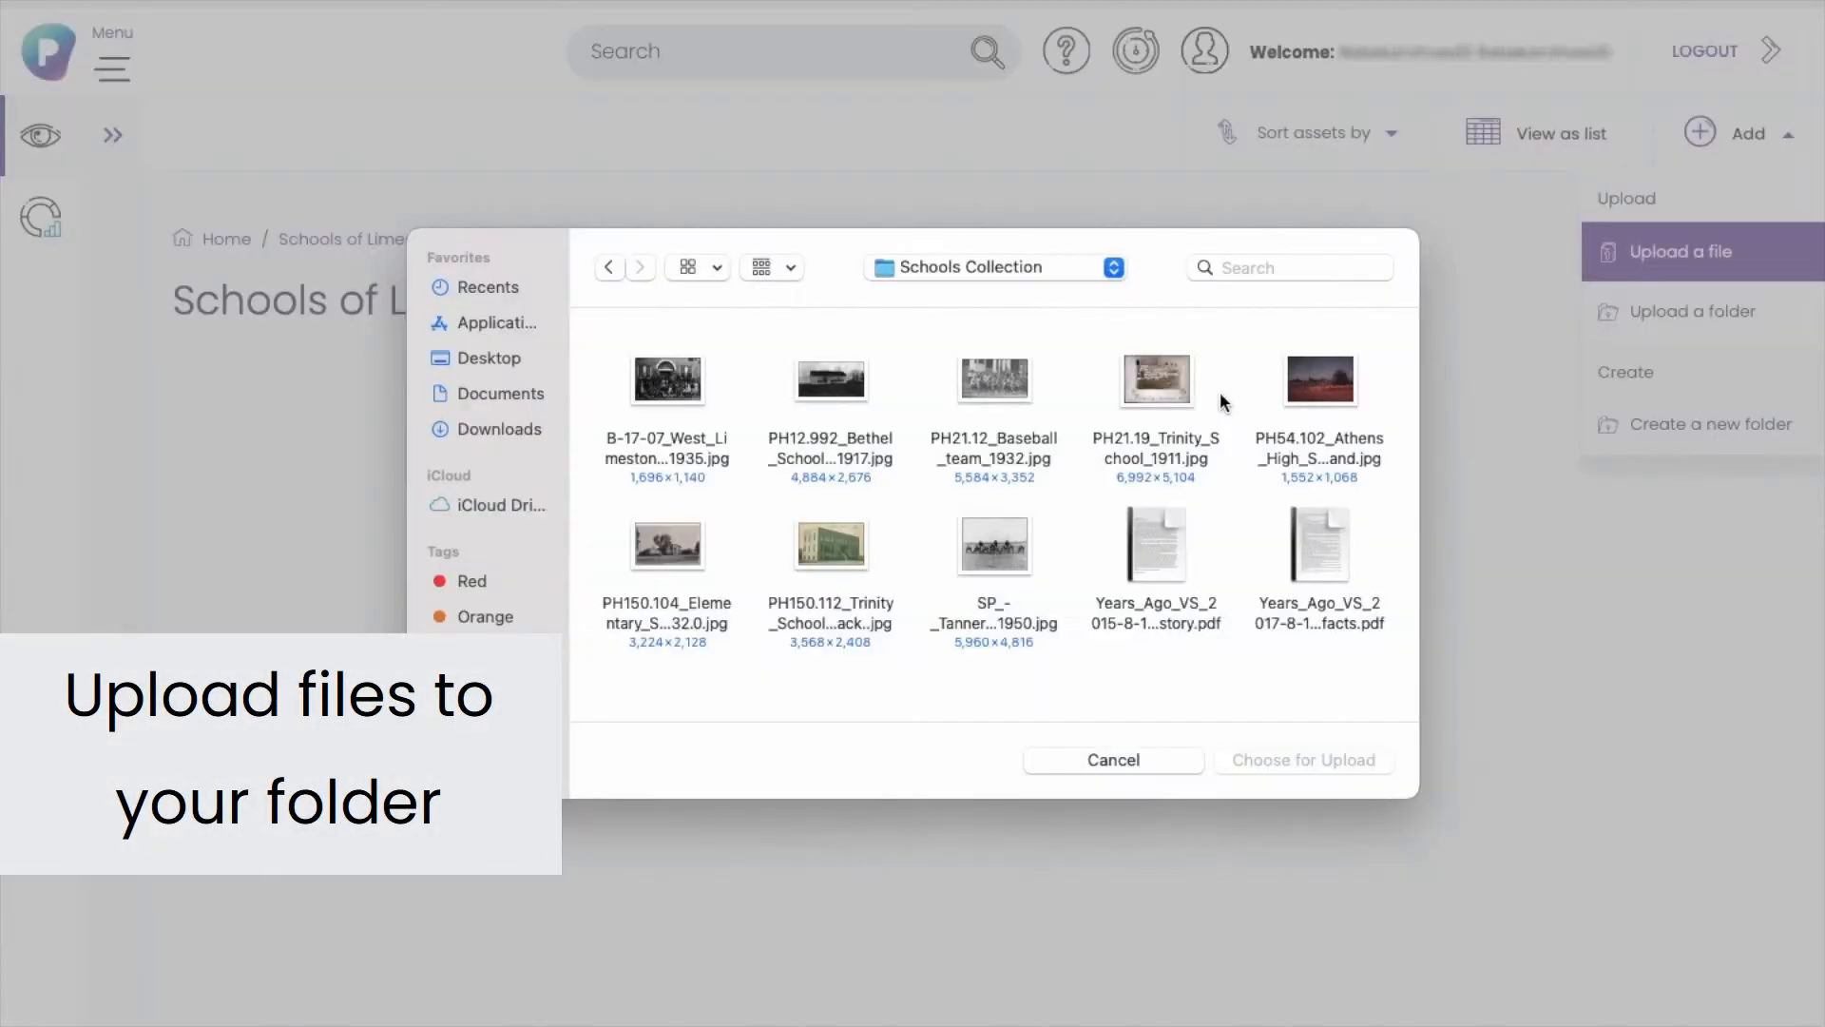
left_click(667, 380)
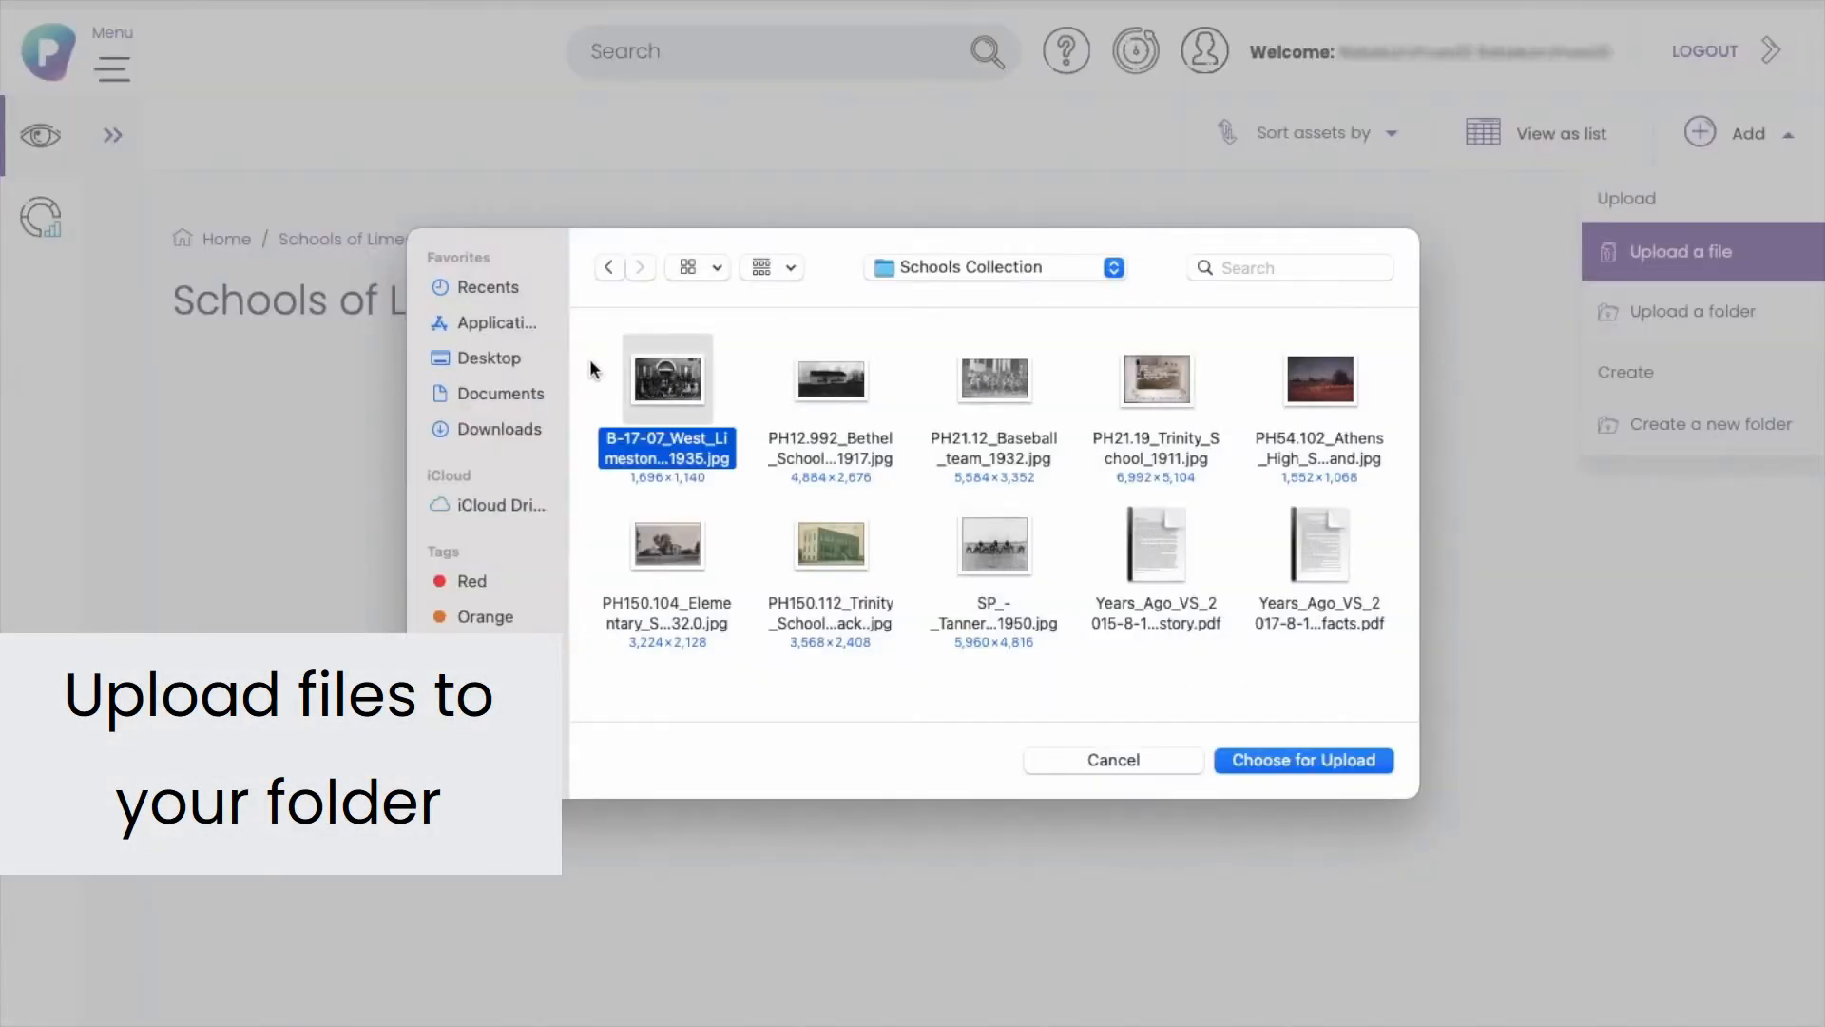
left_click(1299, 761)
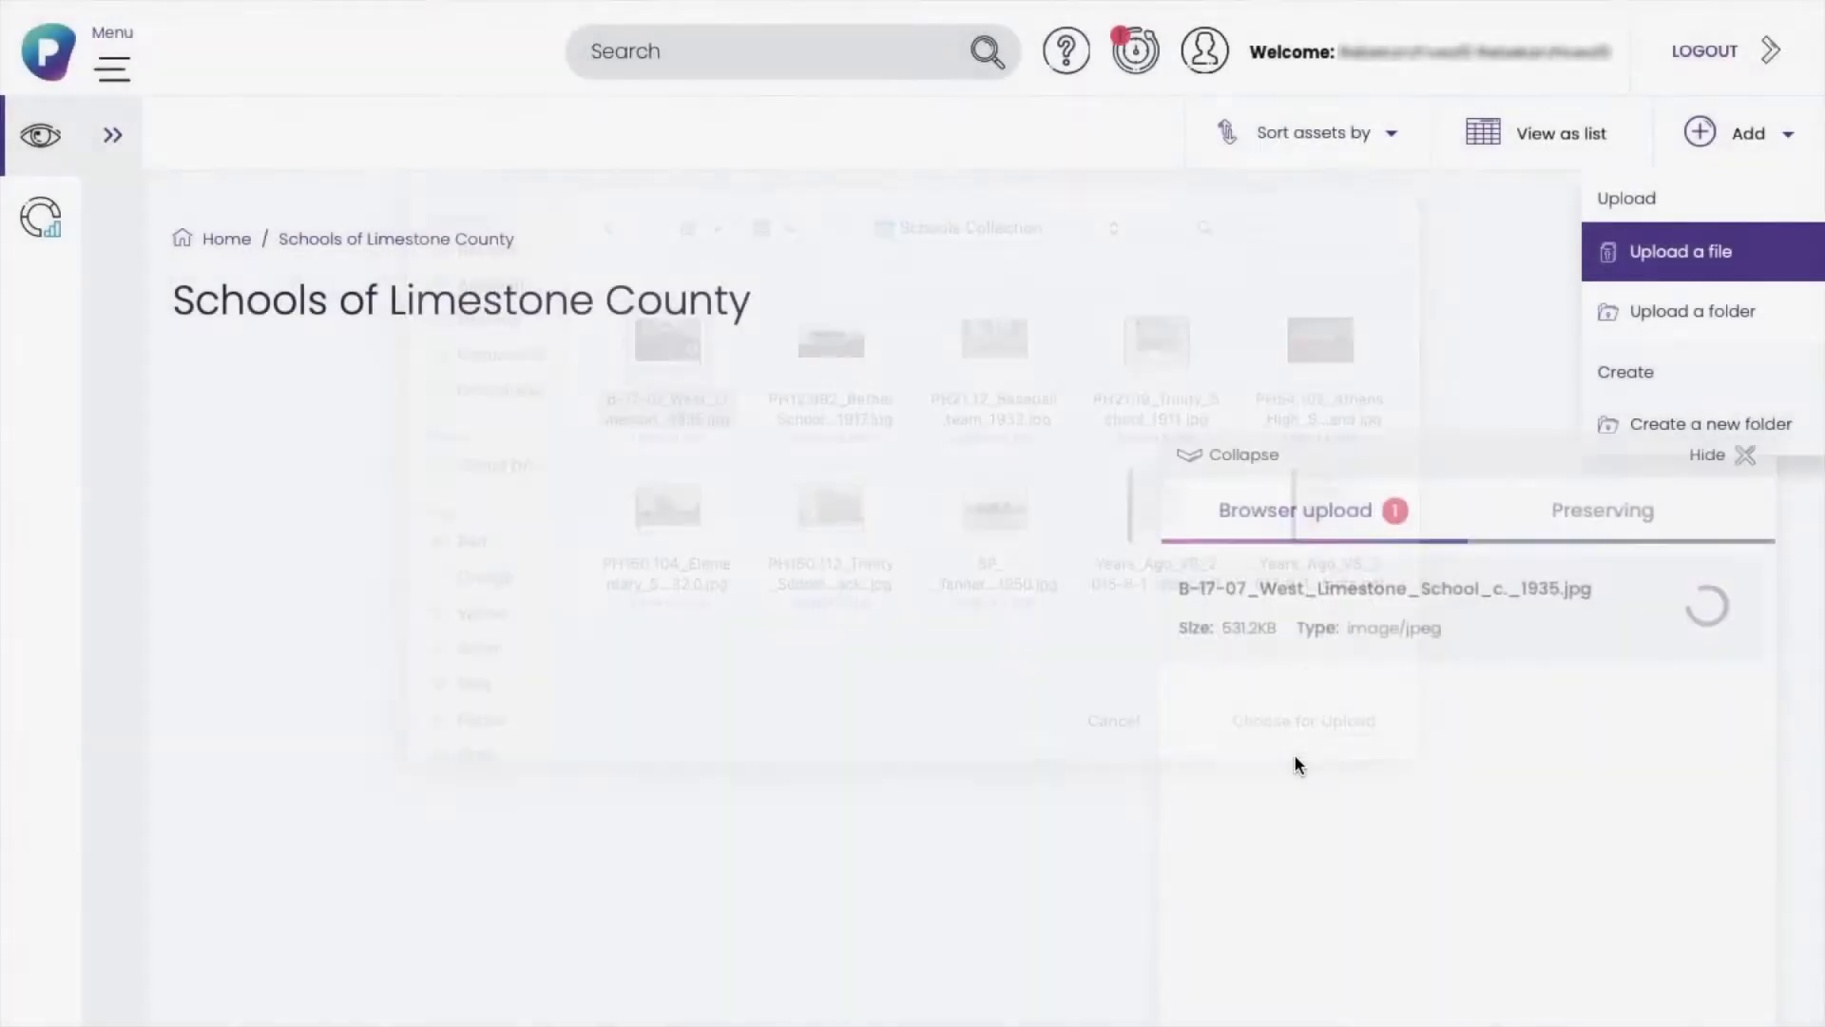
Upload PH12.992_Bethel_School_Built_in_1917.jpg from Schools Collection to the Schools of Limestone County folder
left_click(1761, 136)
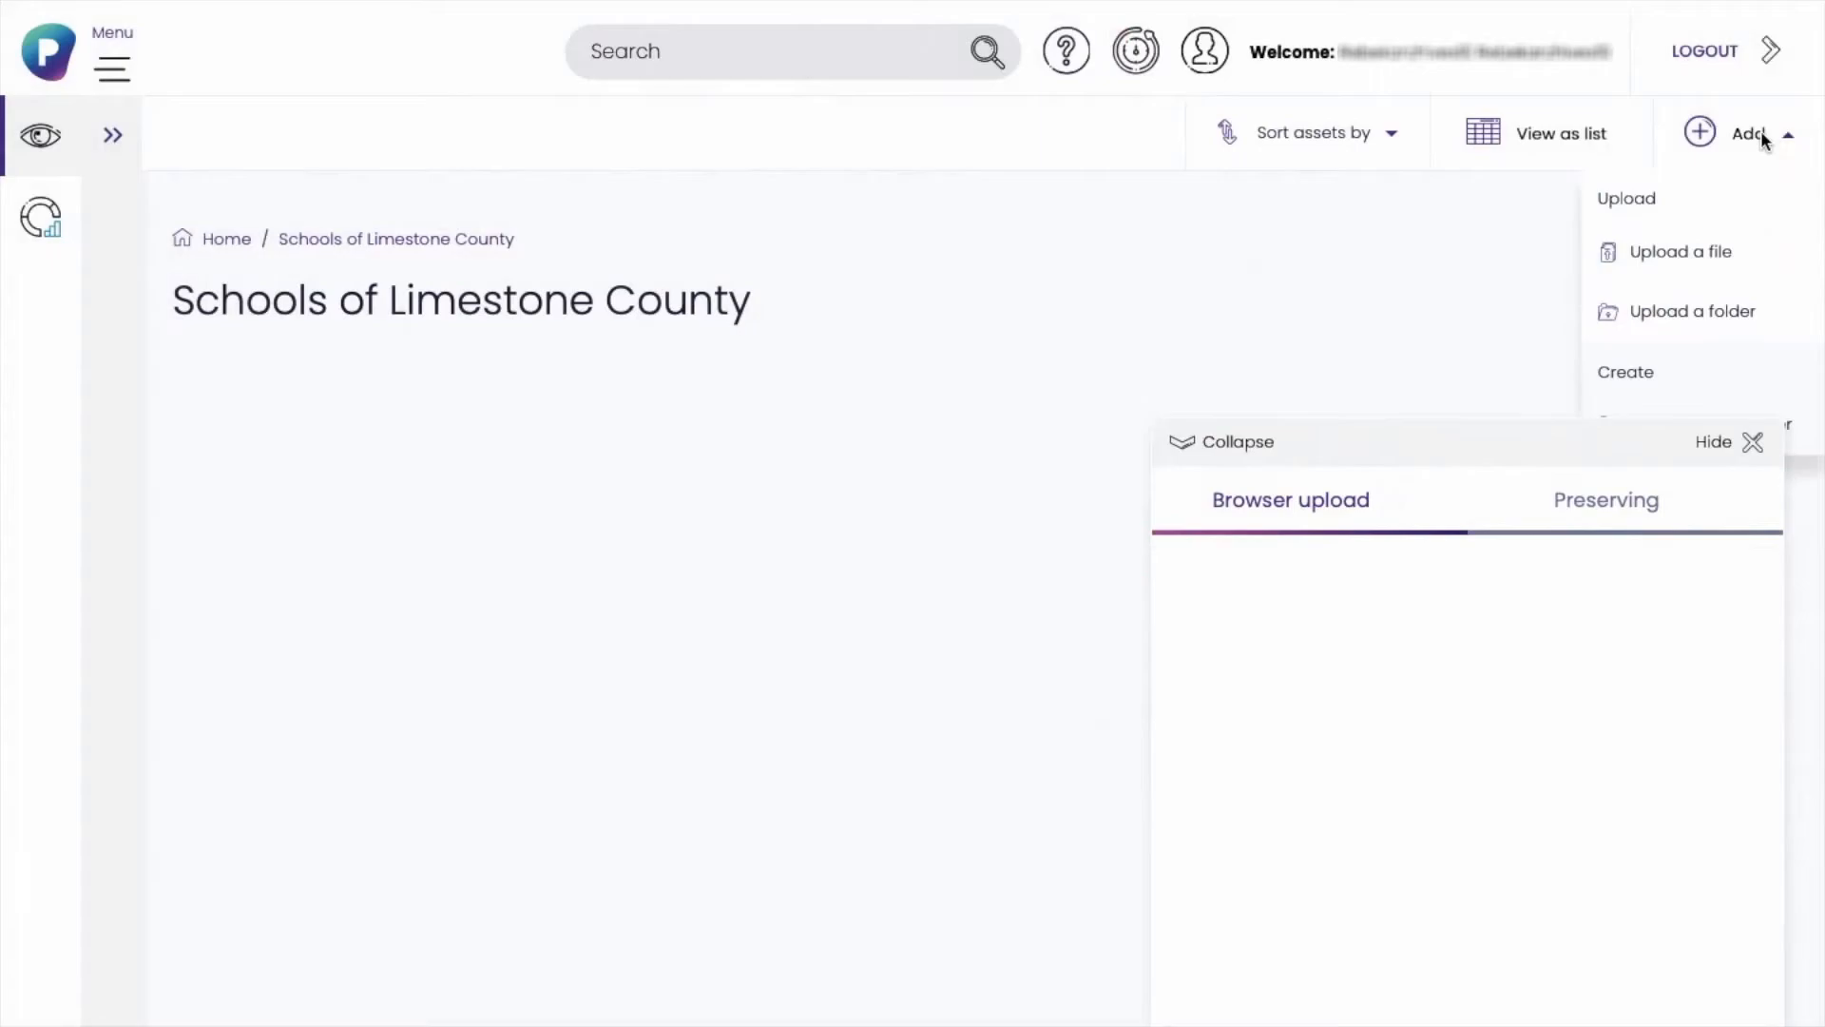
left_click(1684, 270)
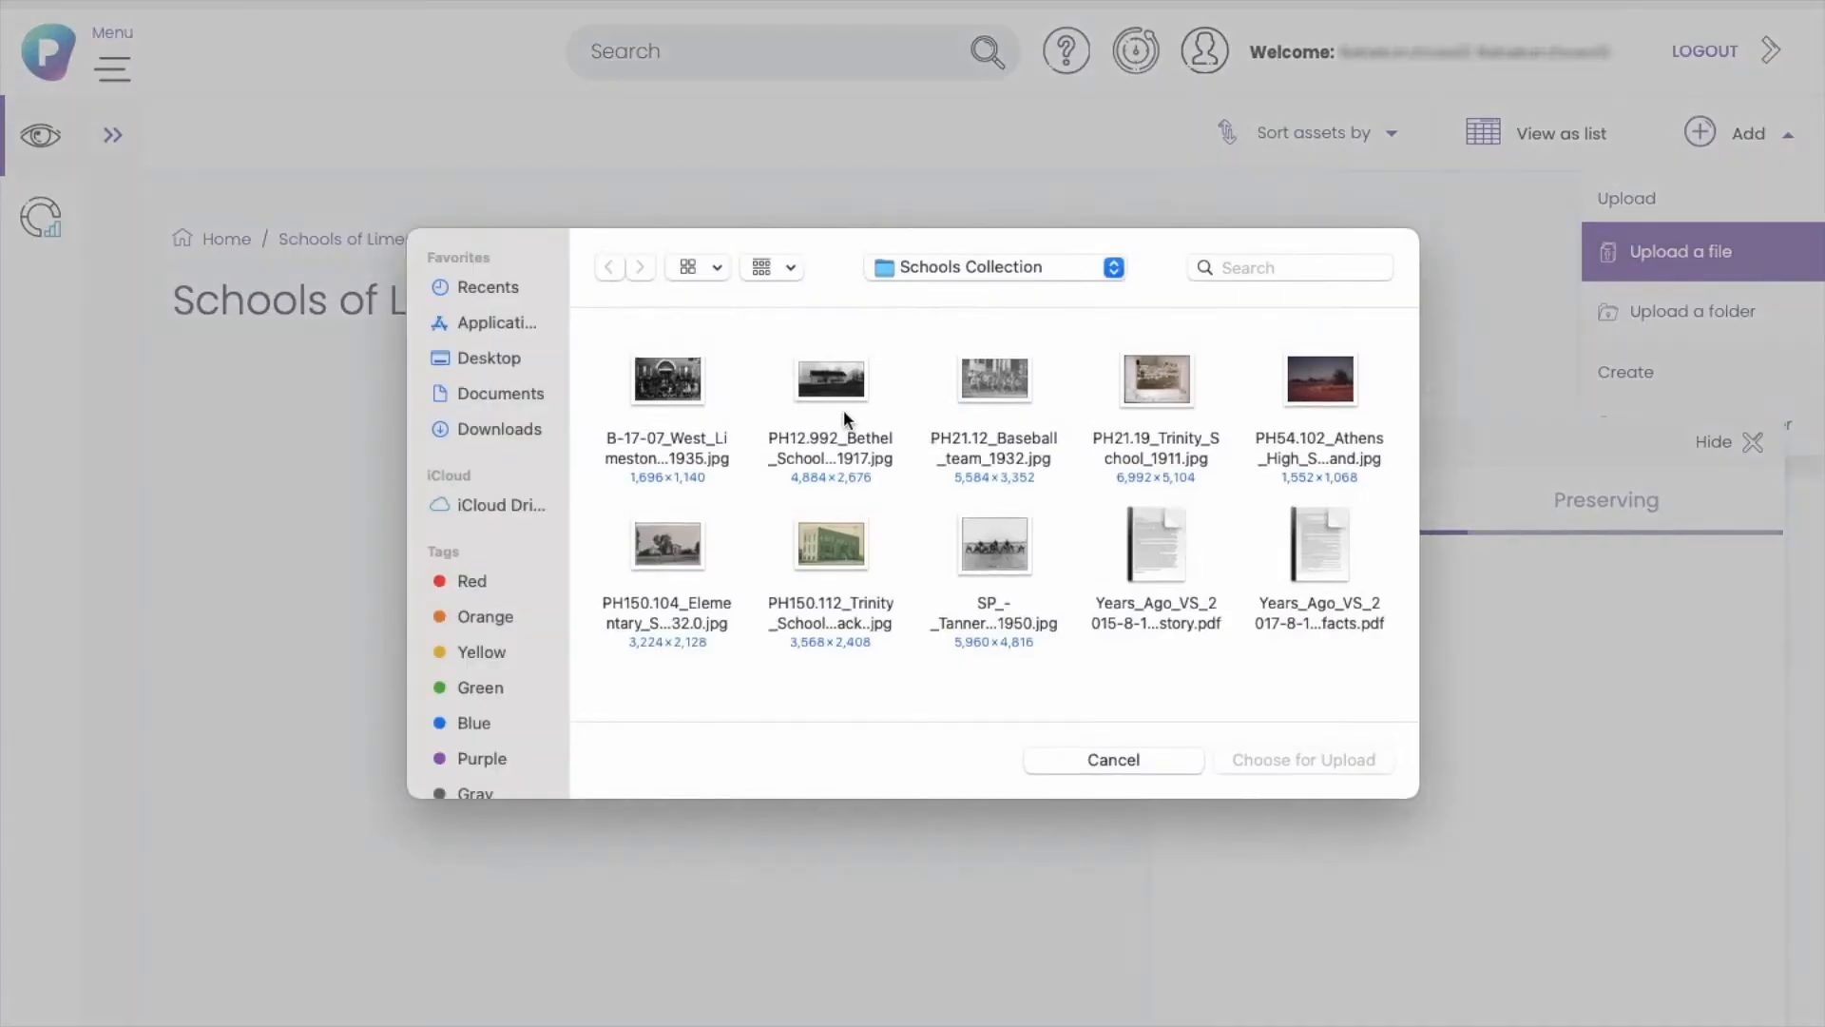
left_click(839, 390)
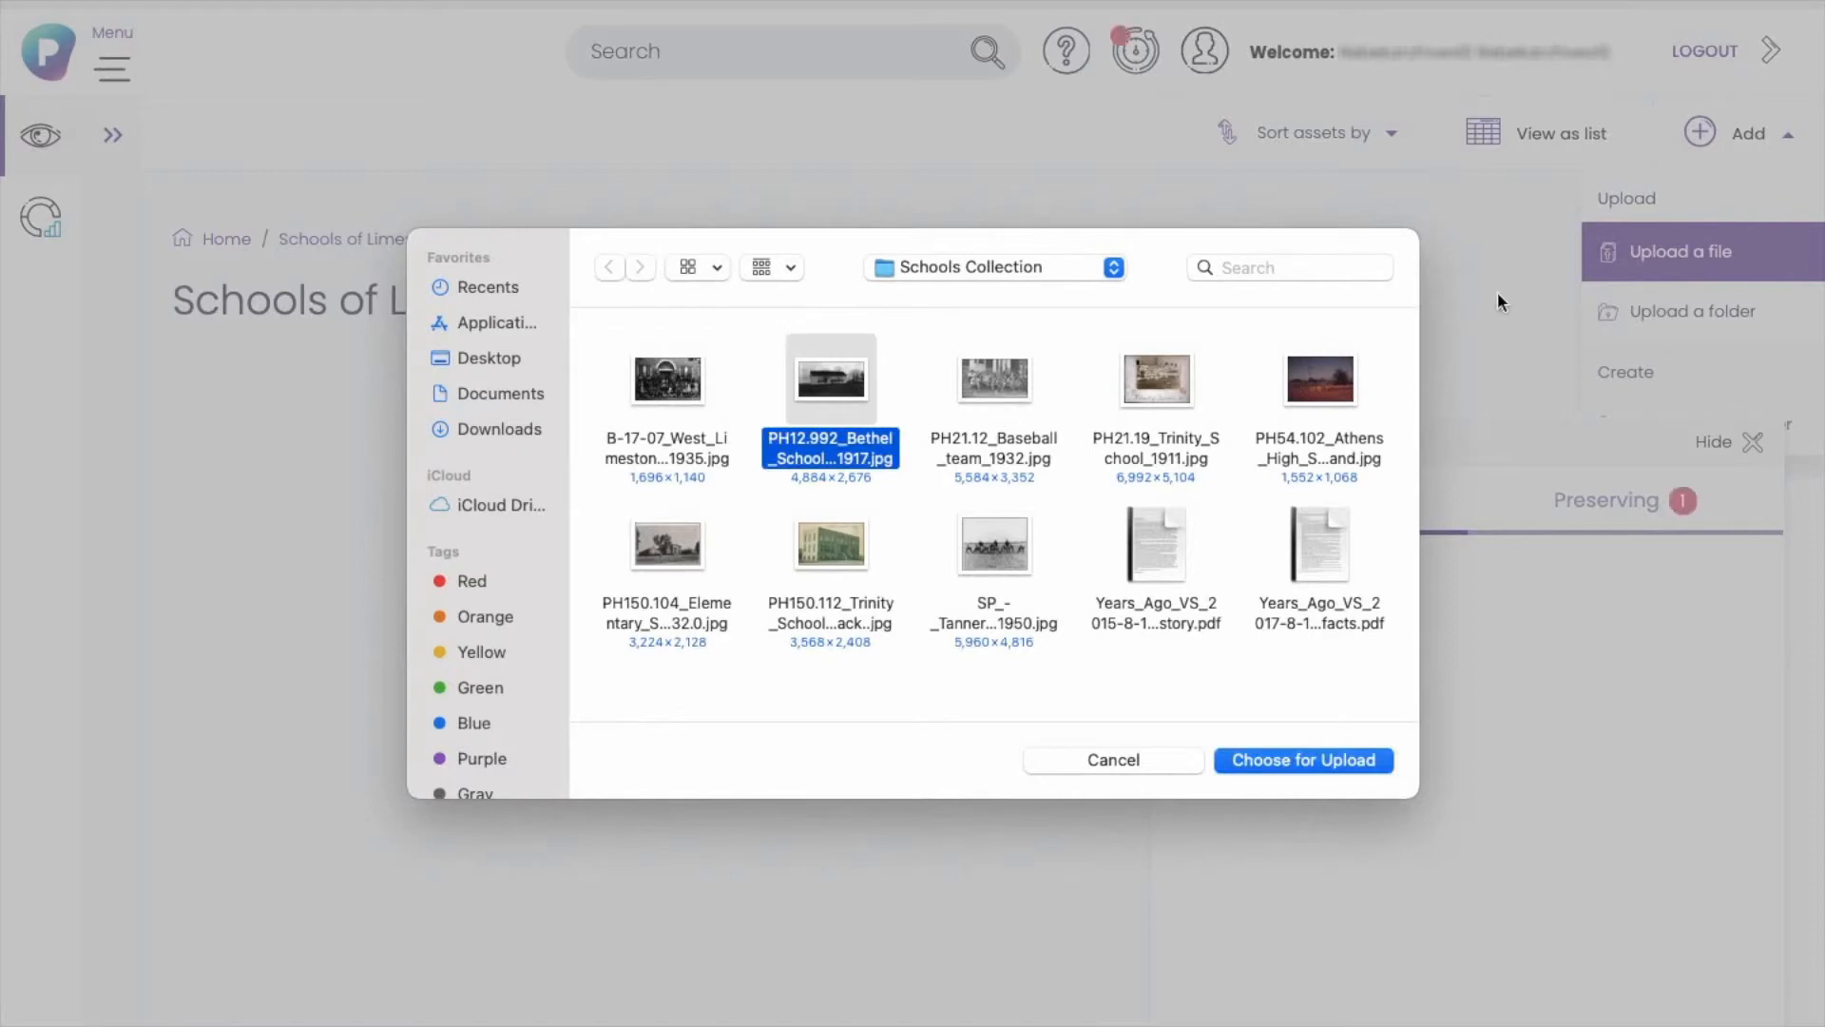
left_click(1288, 760)
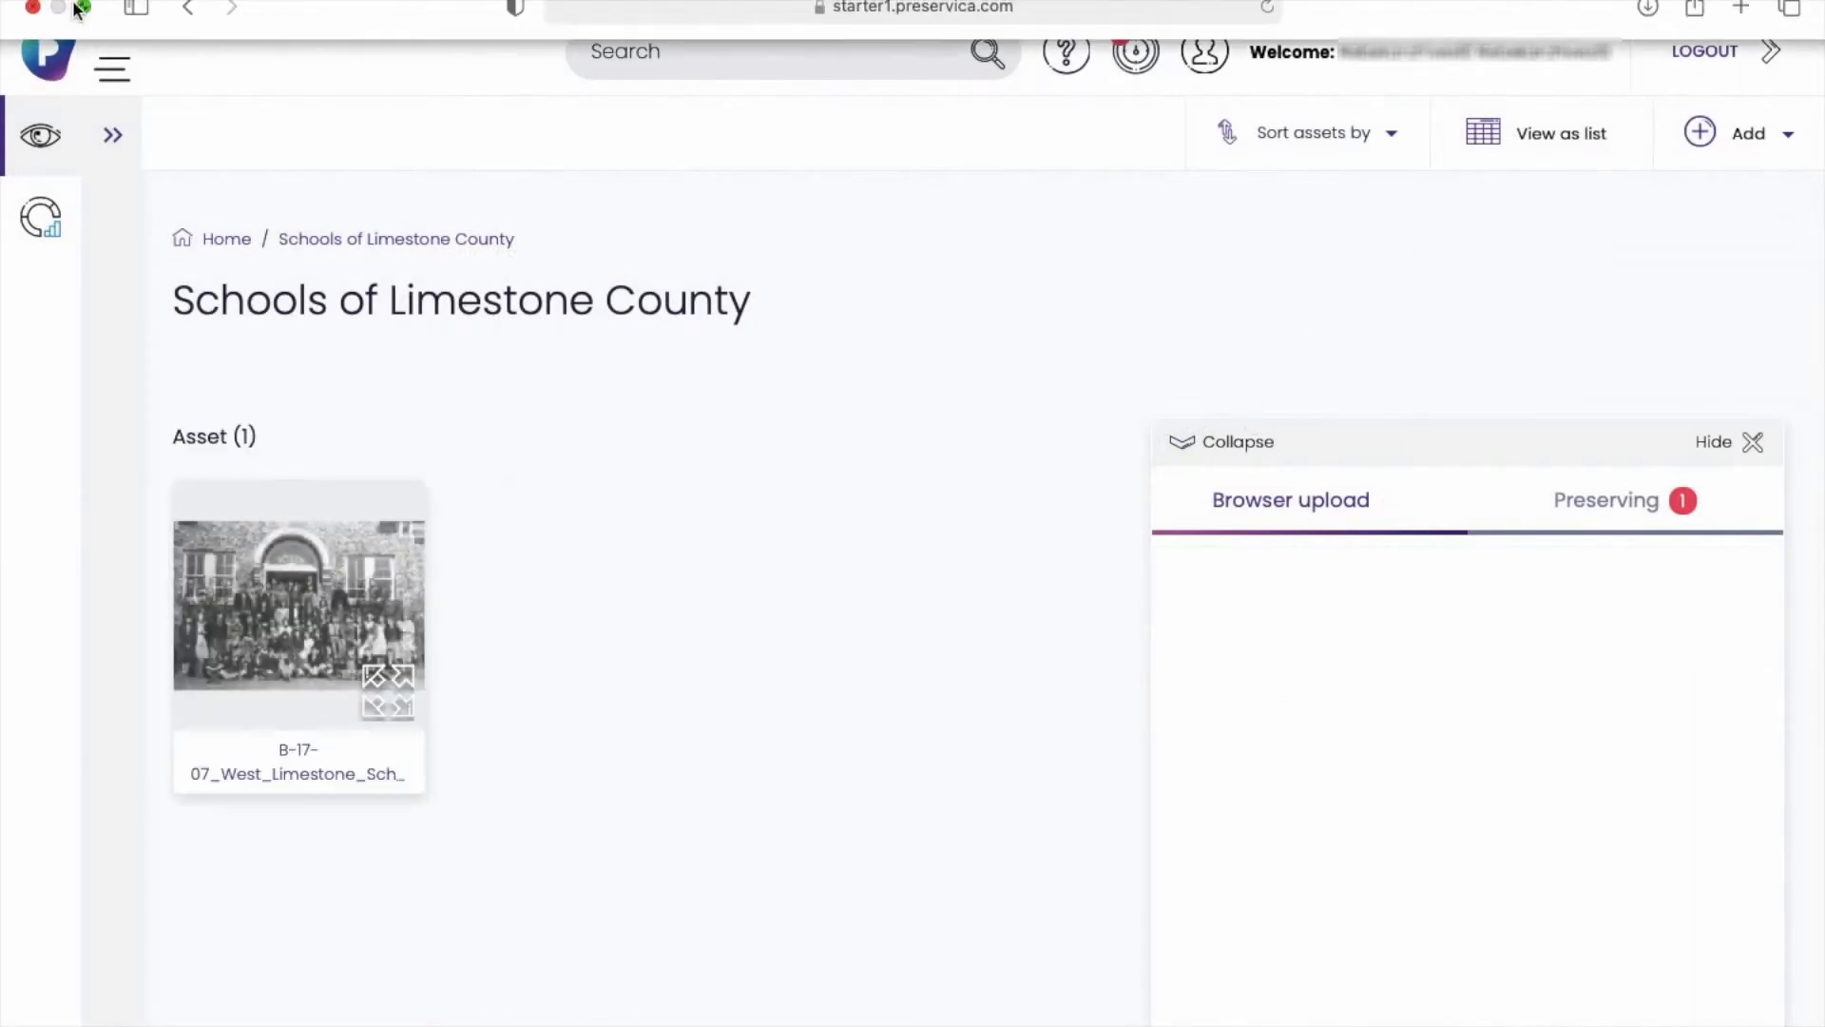
Batch upload the eight remaining Schools Collection files, PH21.12 Baseball team through the two Years_Ago PDFs, from Finder into the open folder
left_click(76, 9)
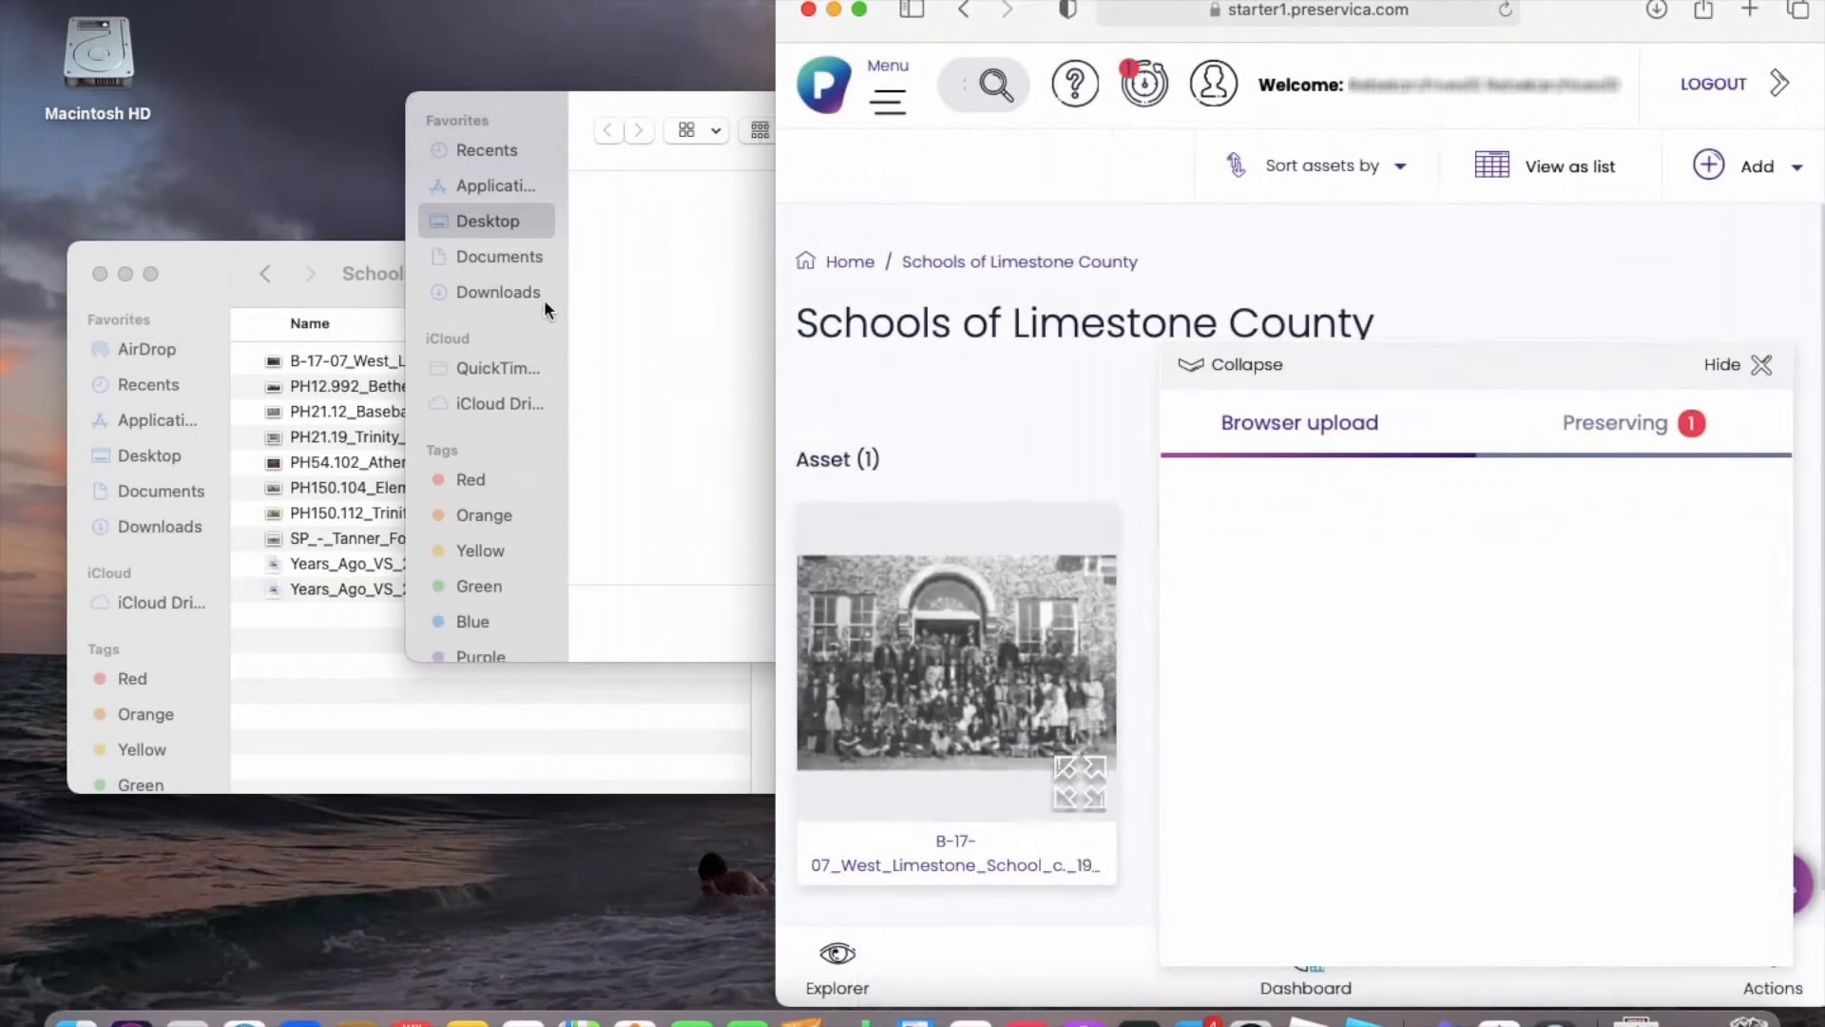
left_click(1728, 365)
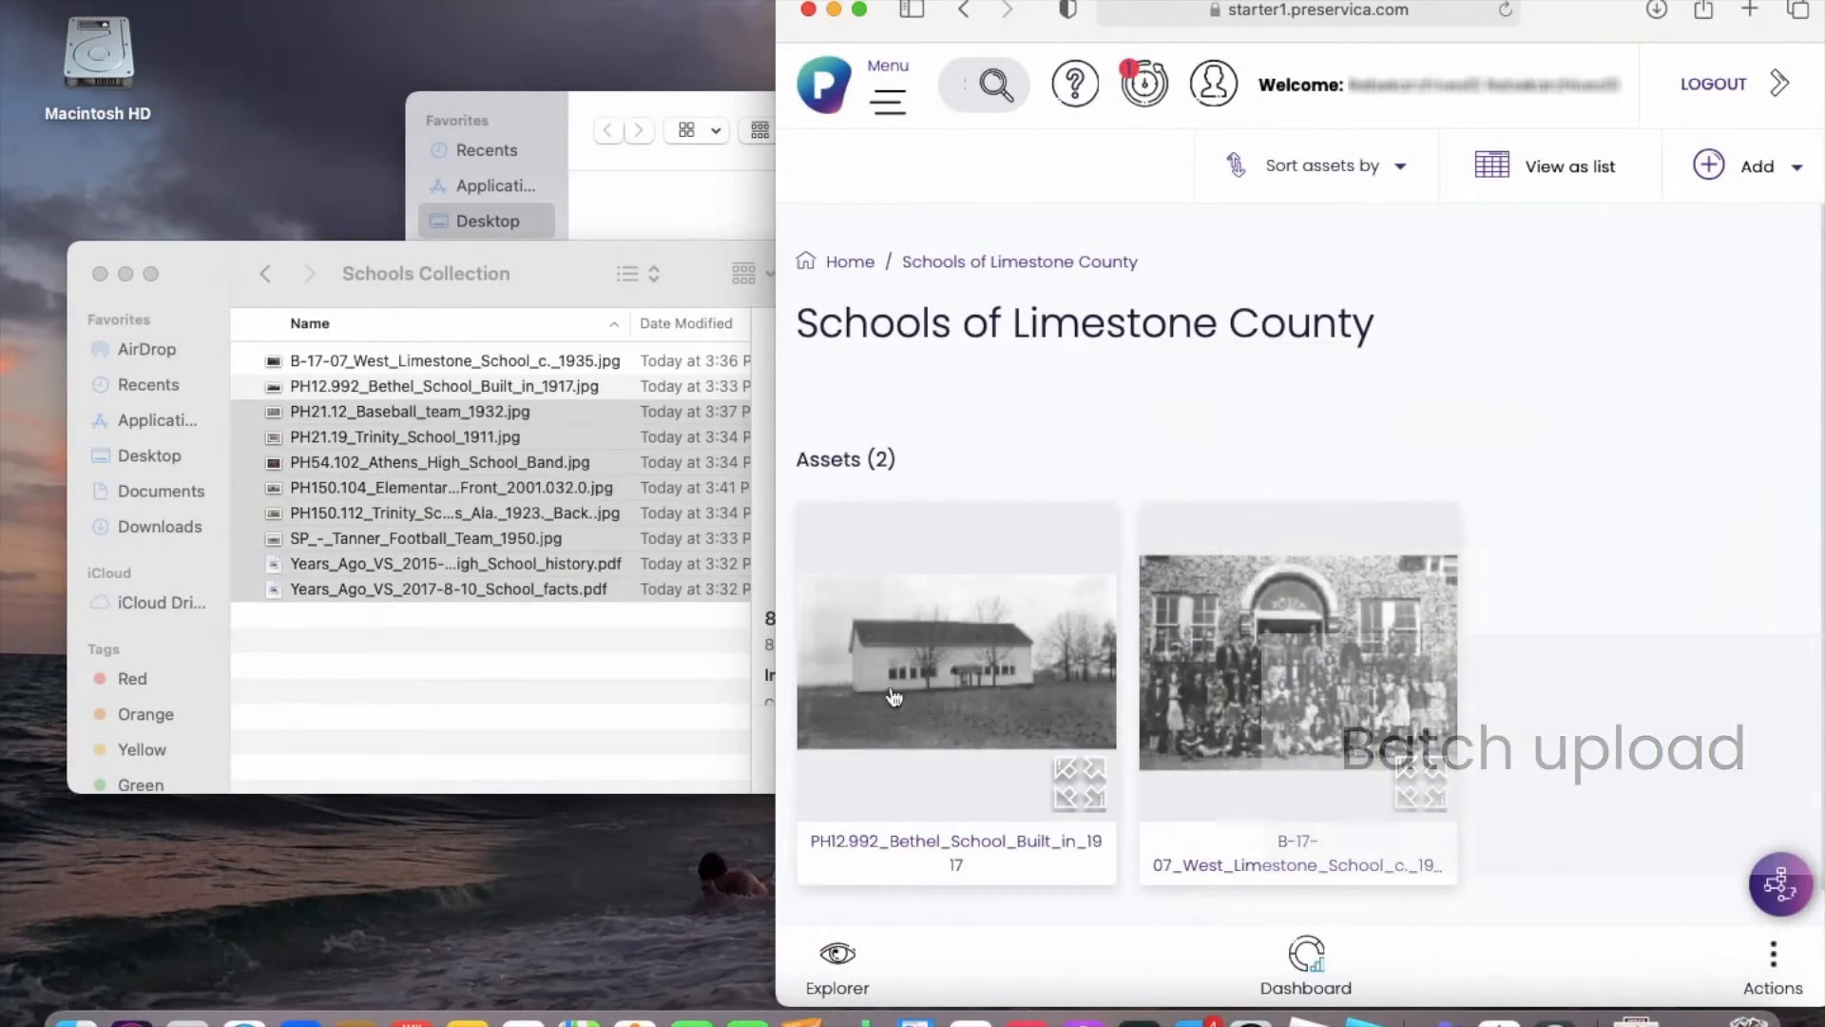
left_click(536, 739)
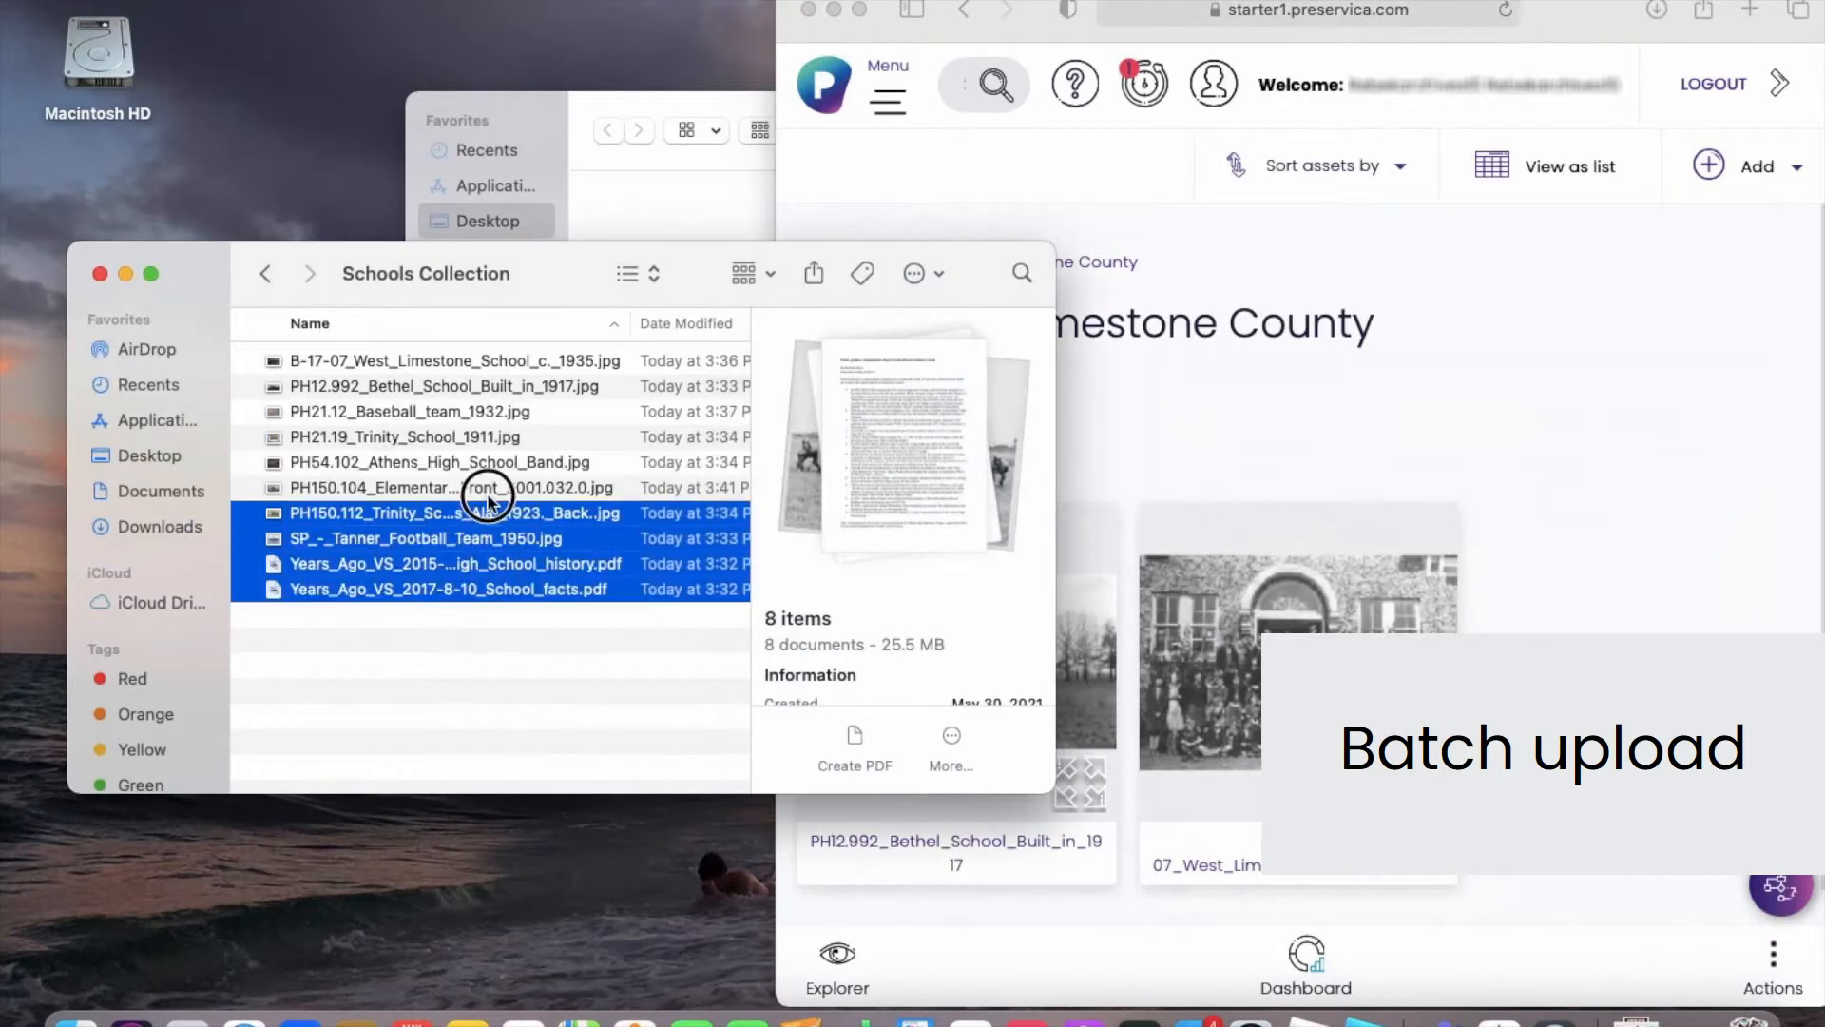
left_click_drag(369, 587, 1295, 656)
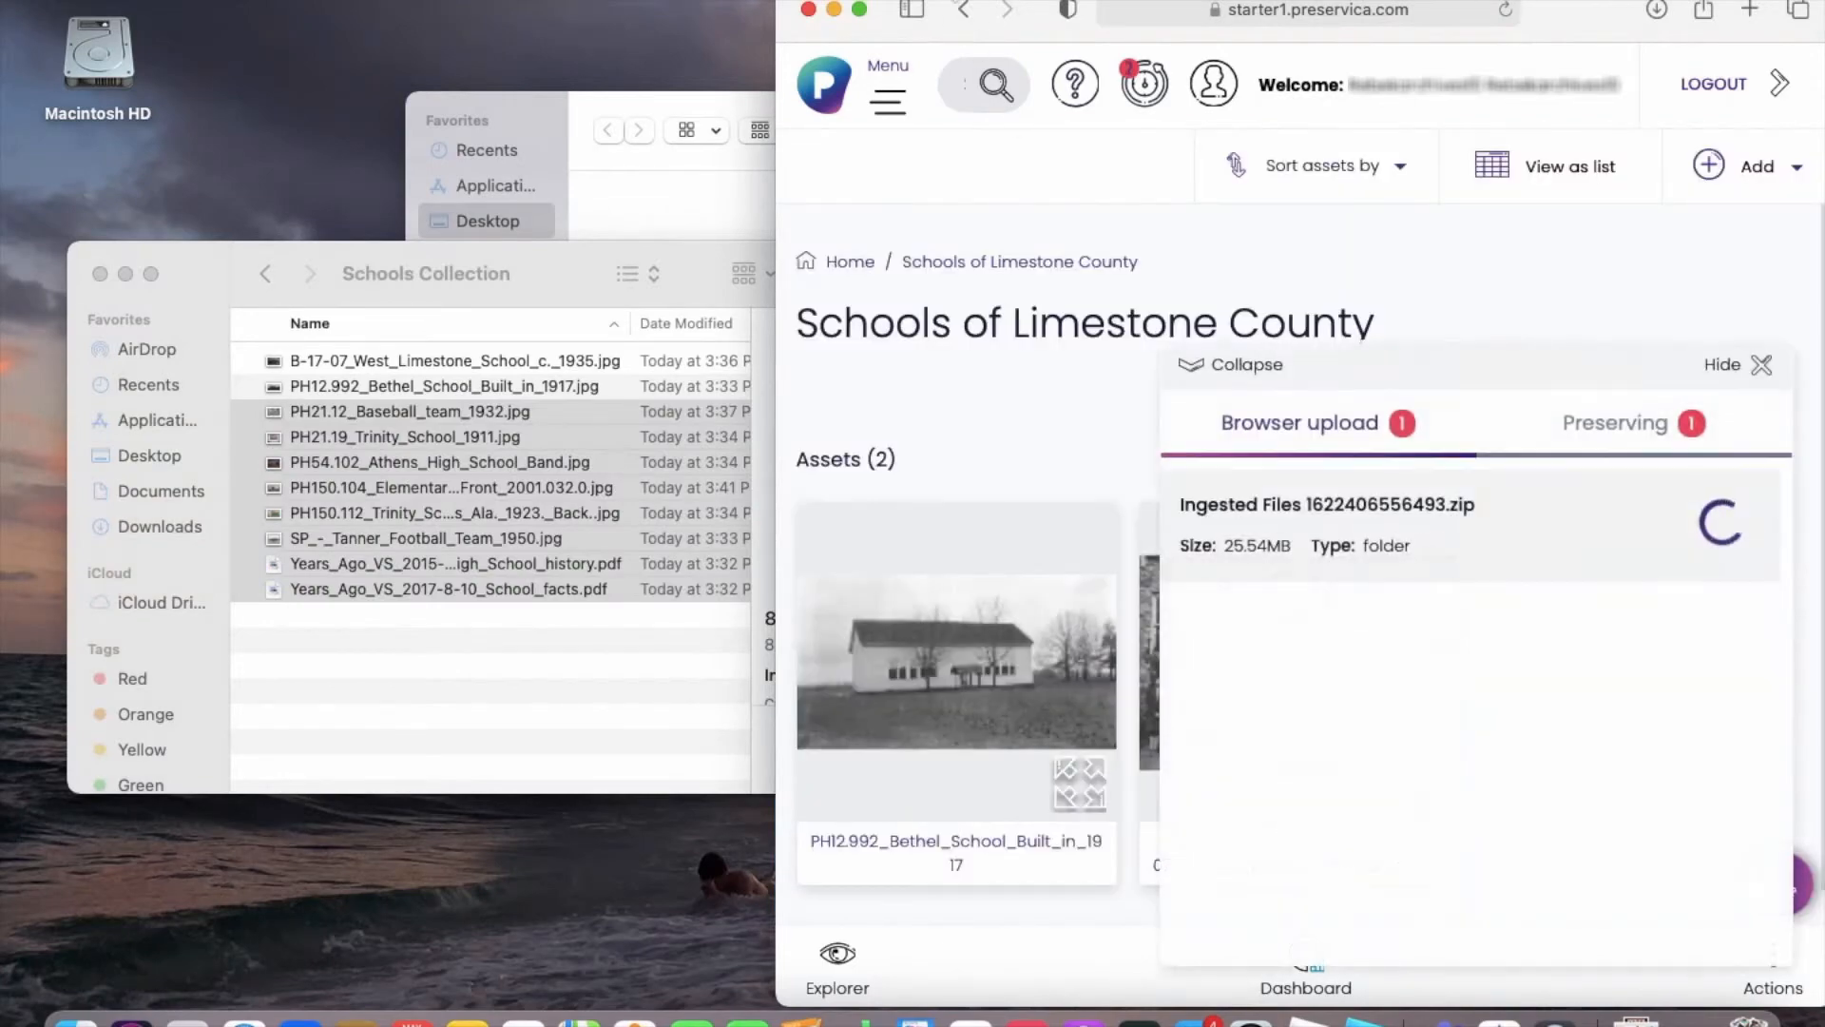
left_click(858, 10)
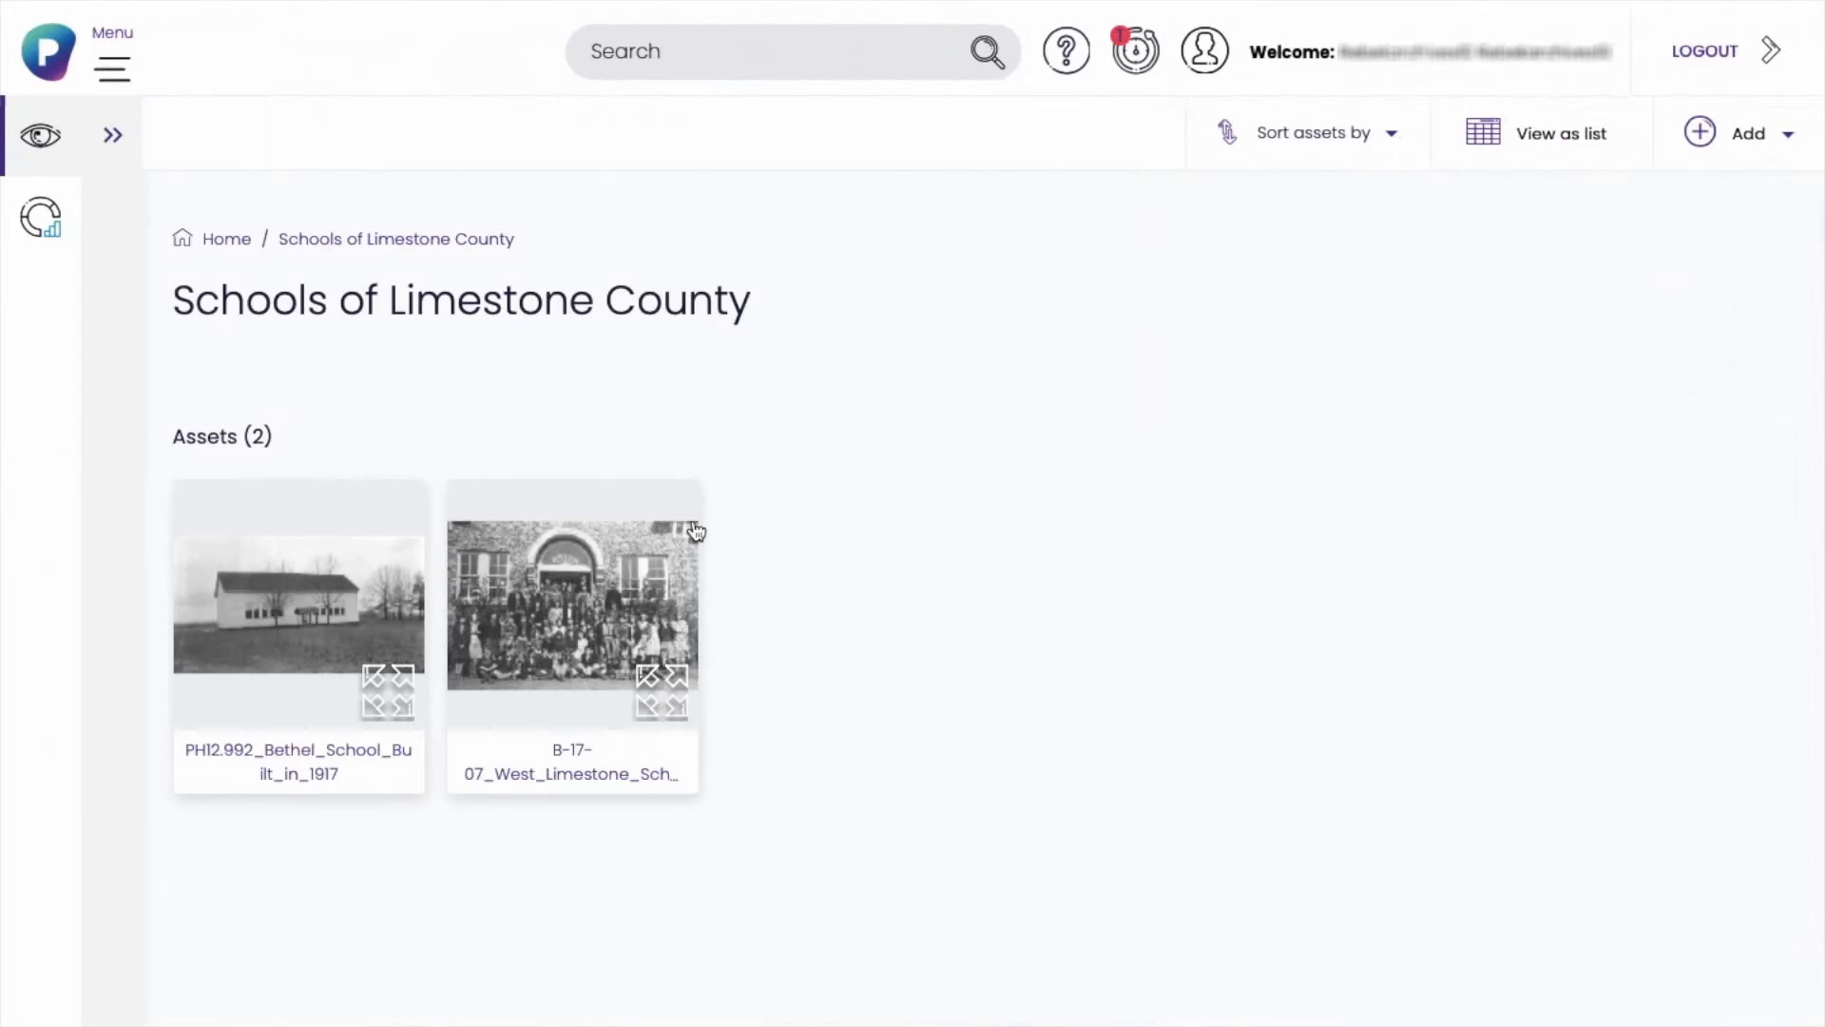
Change the thumbnail of the Schools of Limestone County folder on Home to the PH150.104 Elementary School Athens Alabama image
left_click(228, 239)
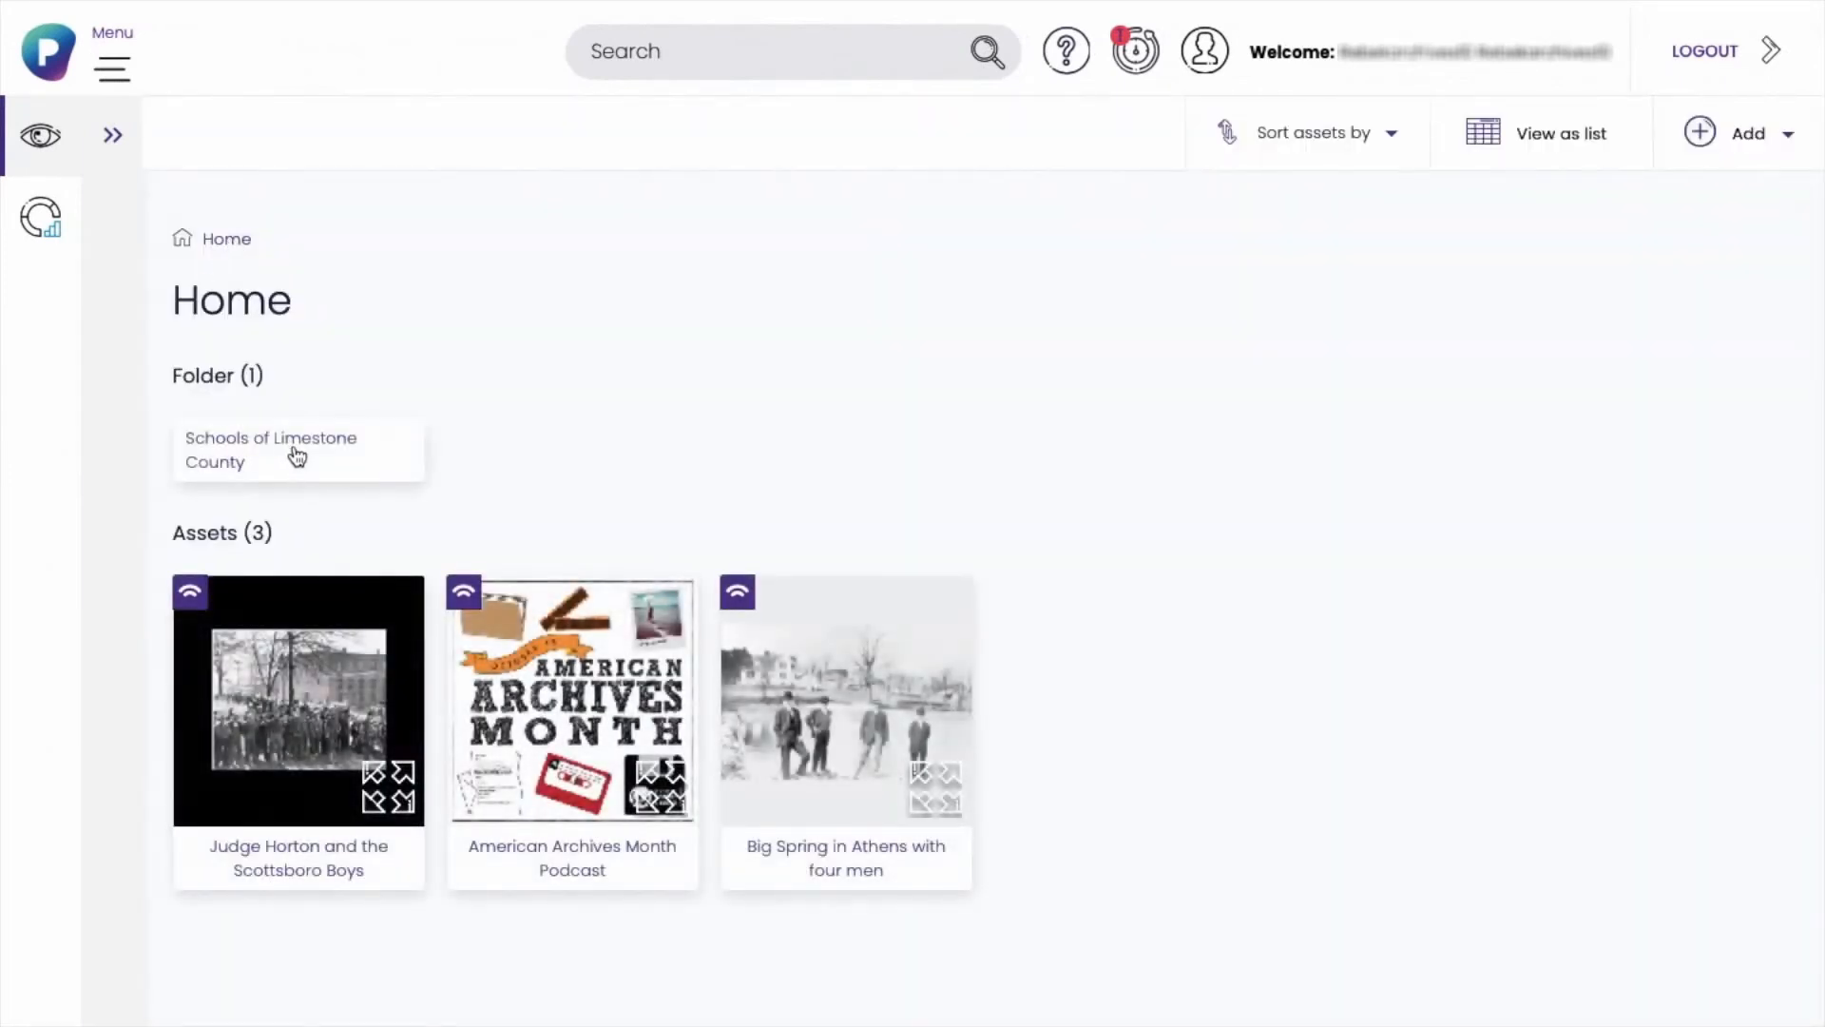
right_click(297, 456)
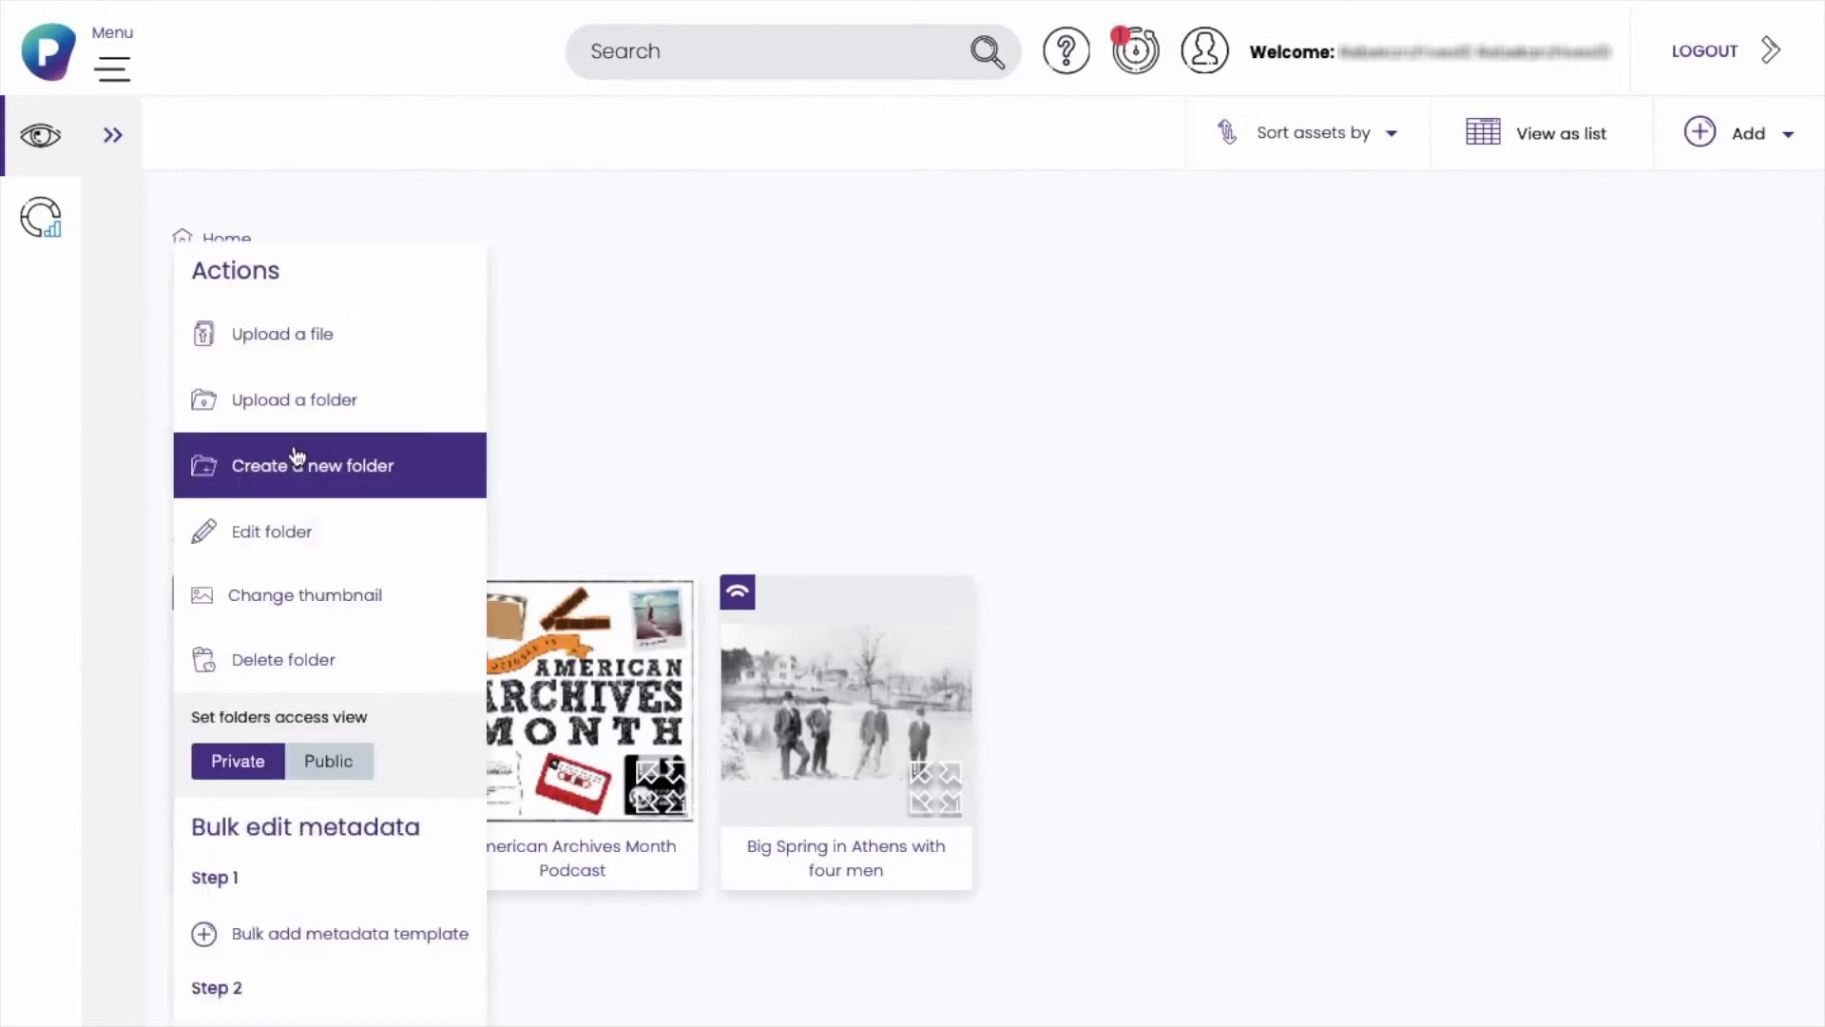
left_click(316, 606)
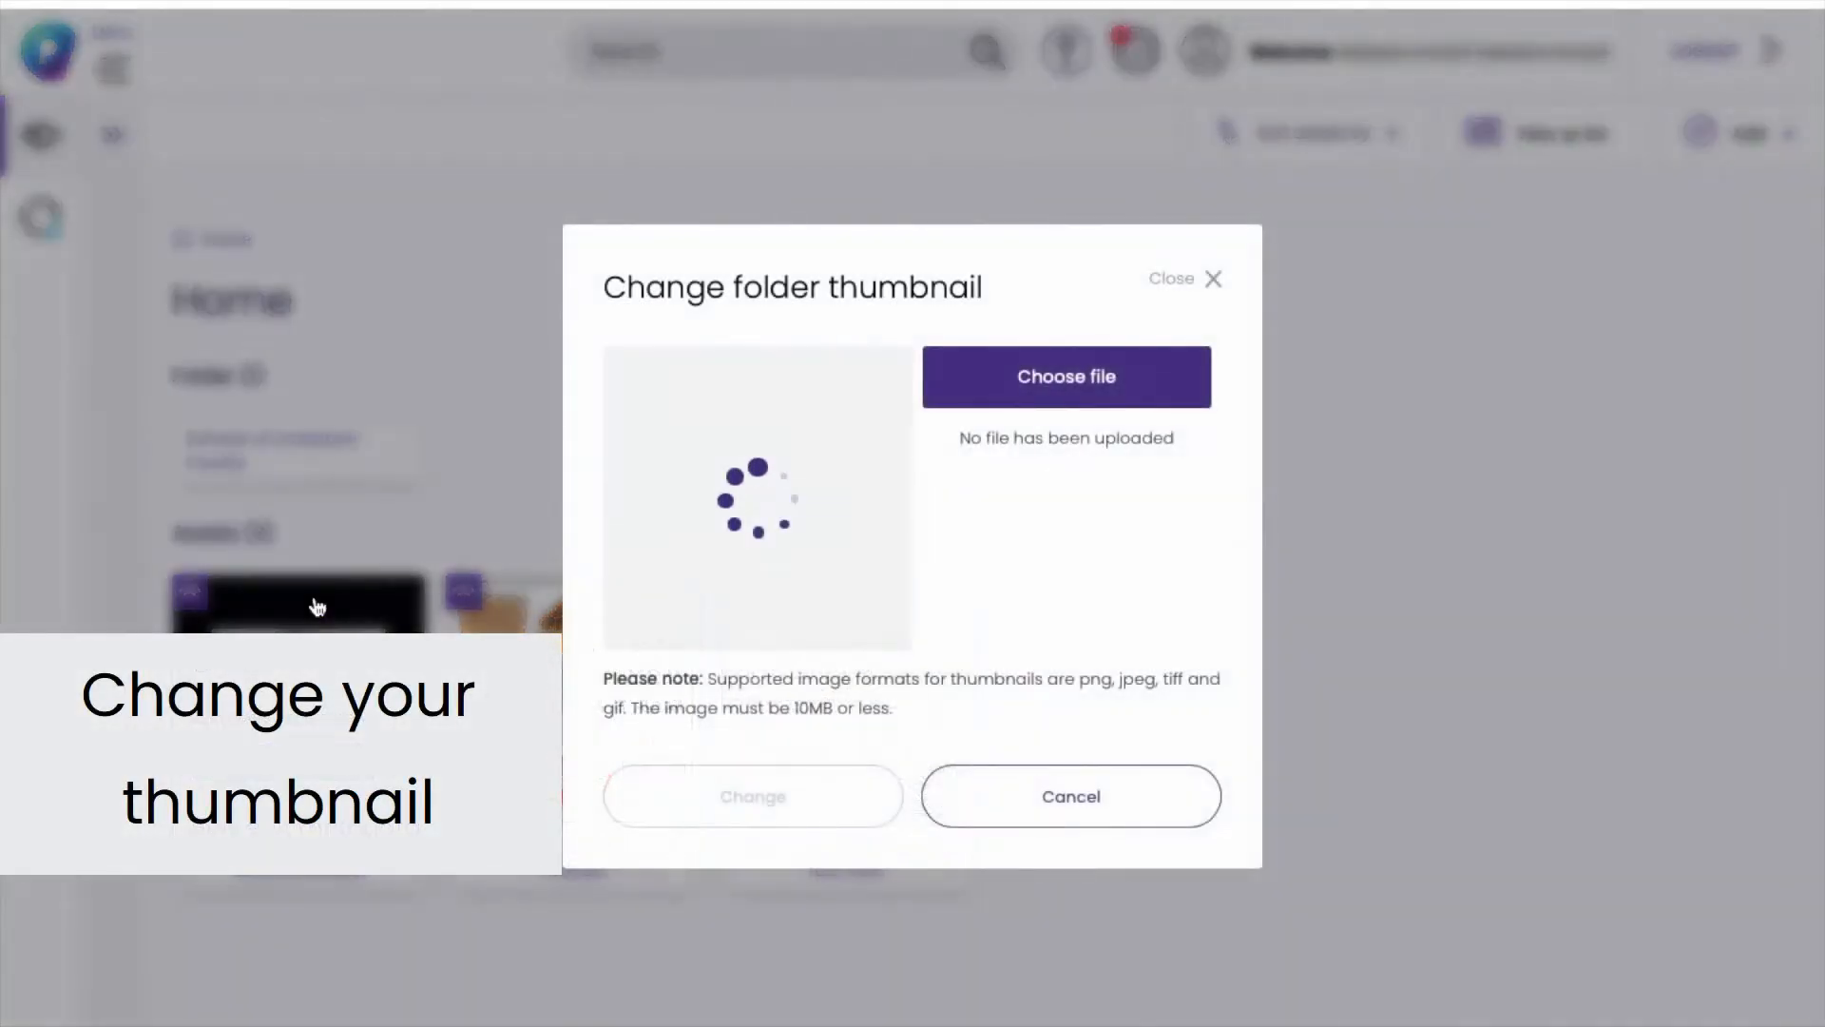
left_click(1035, 405)
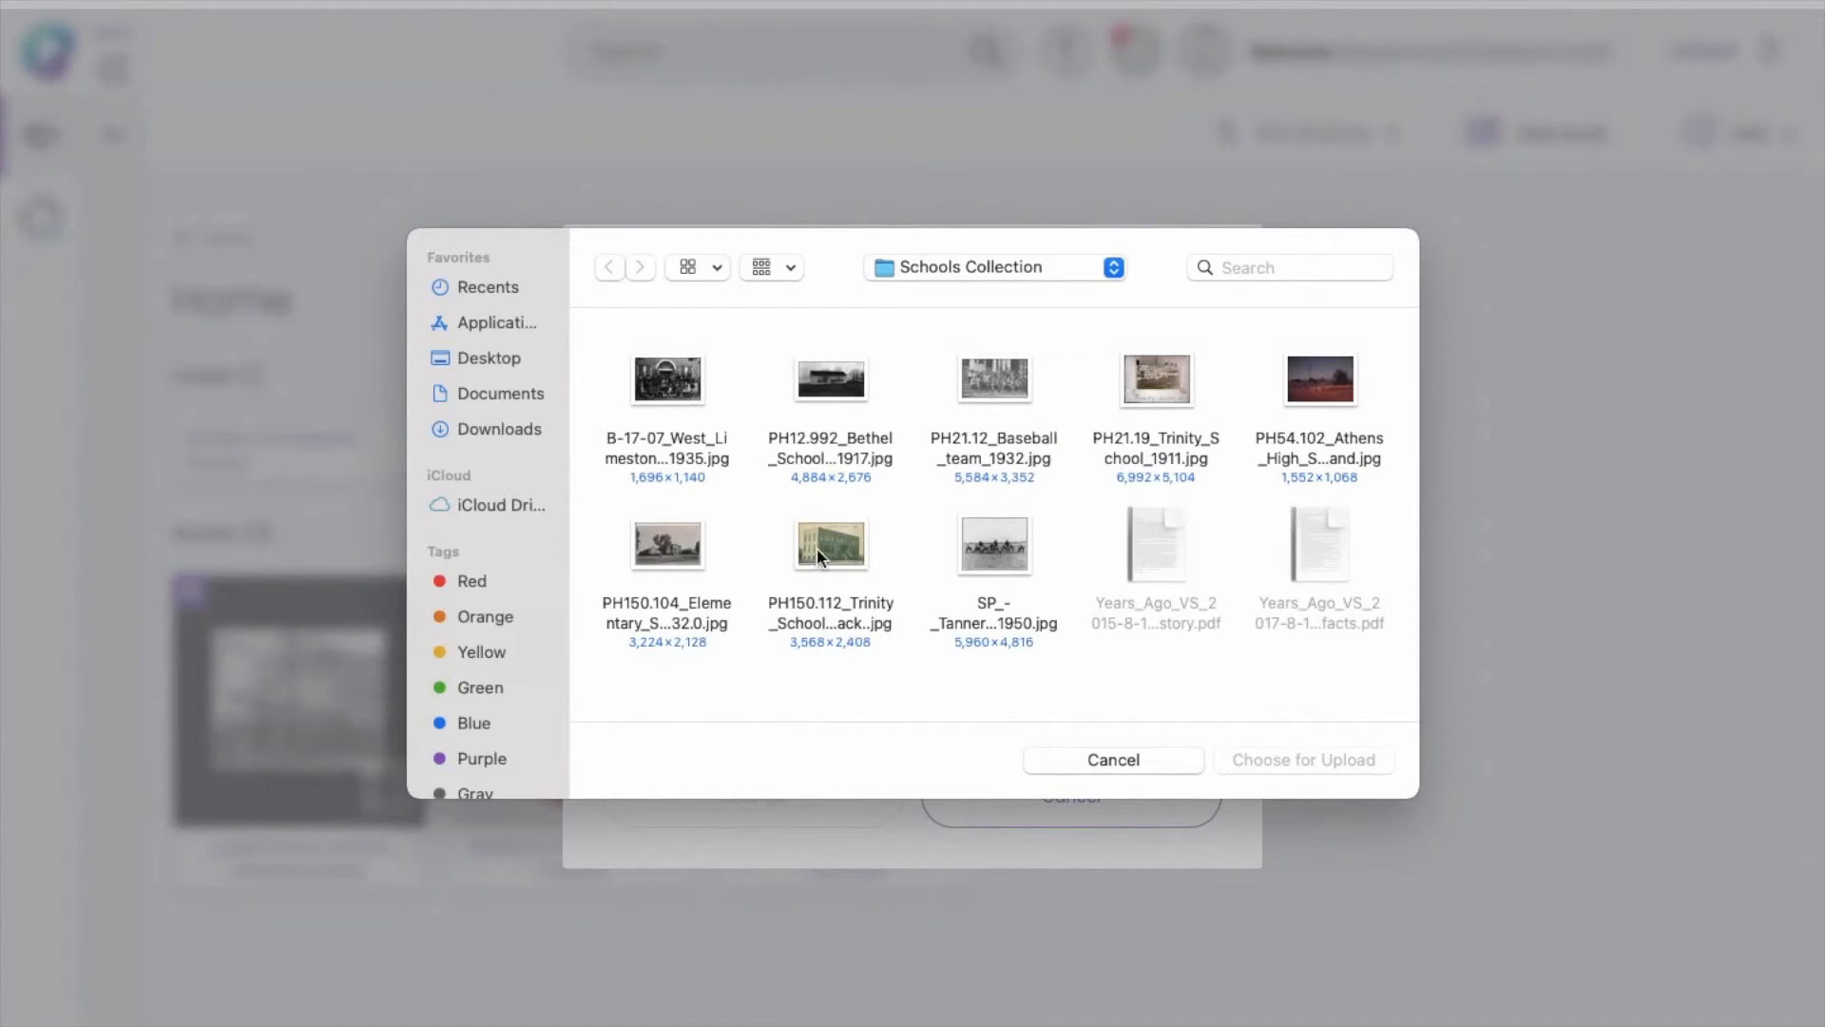
left_click(669, 536)
left_click(1322, 760)
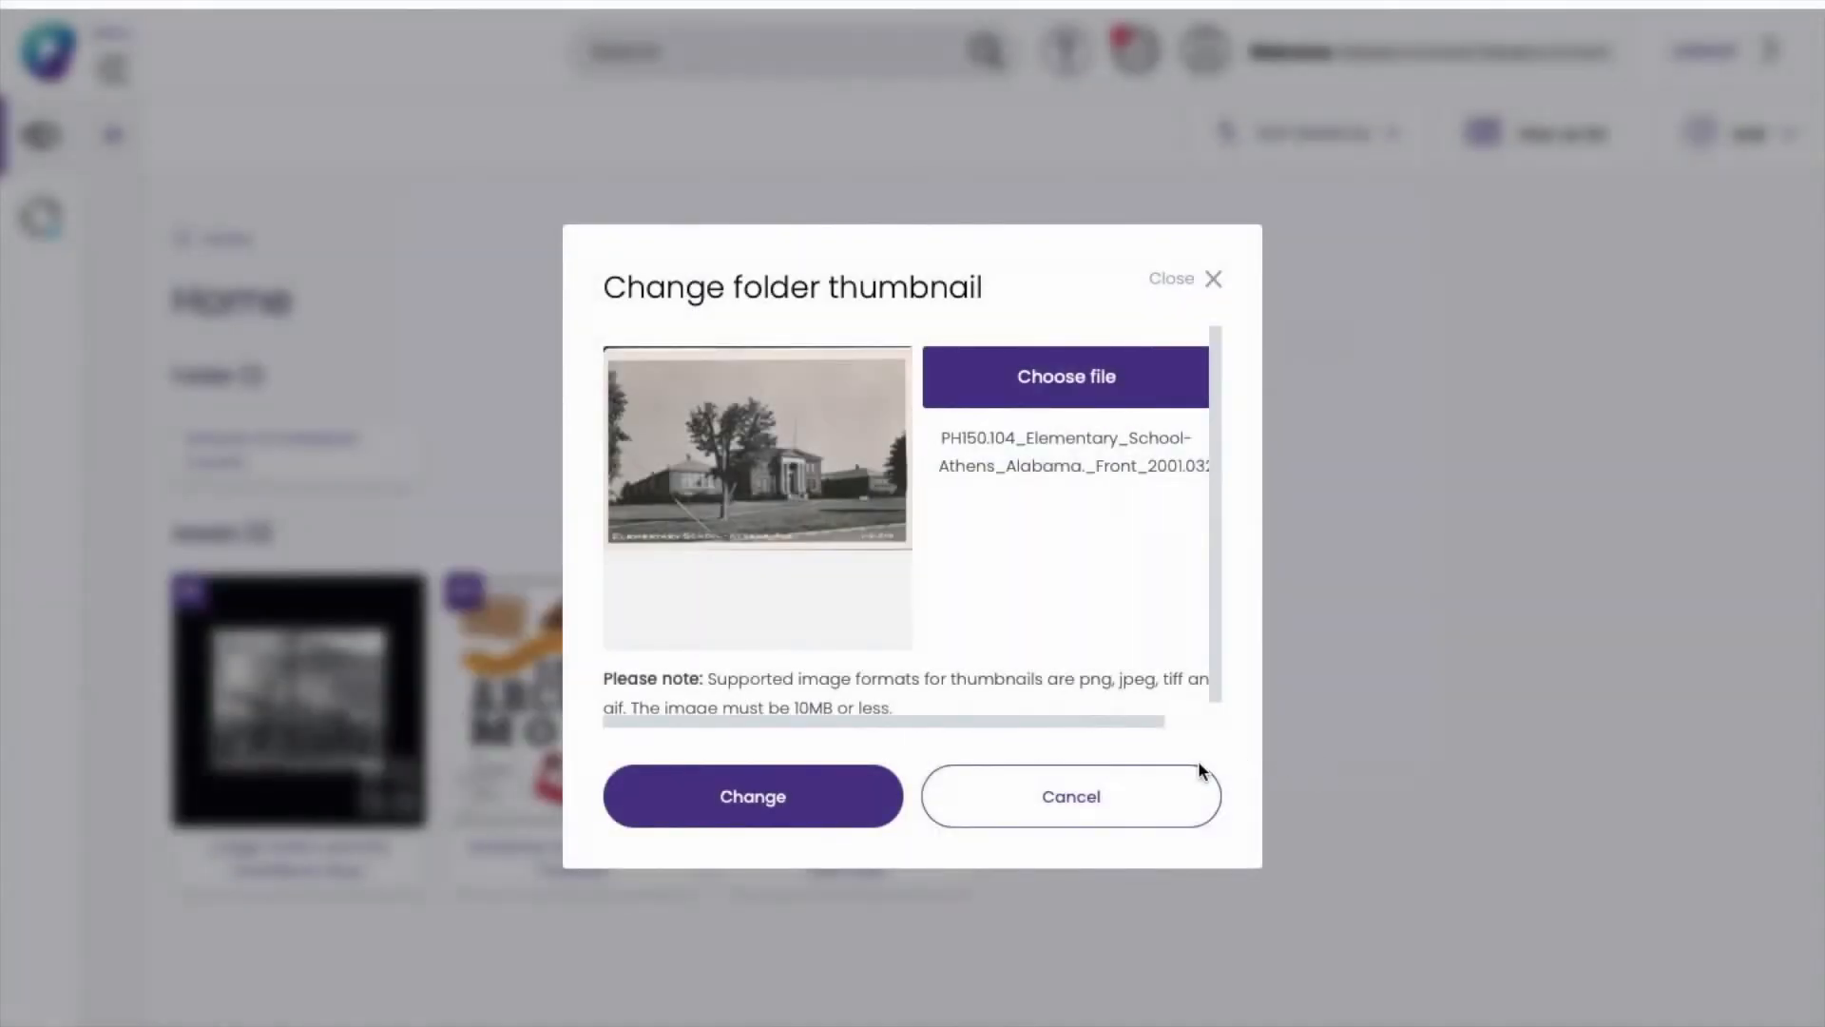
left_click(751, 823)
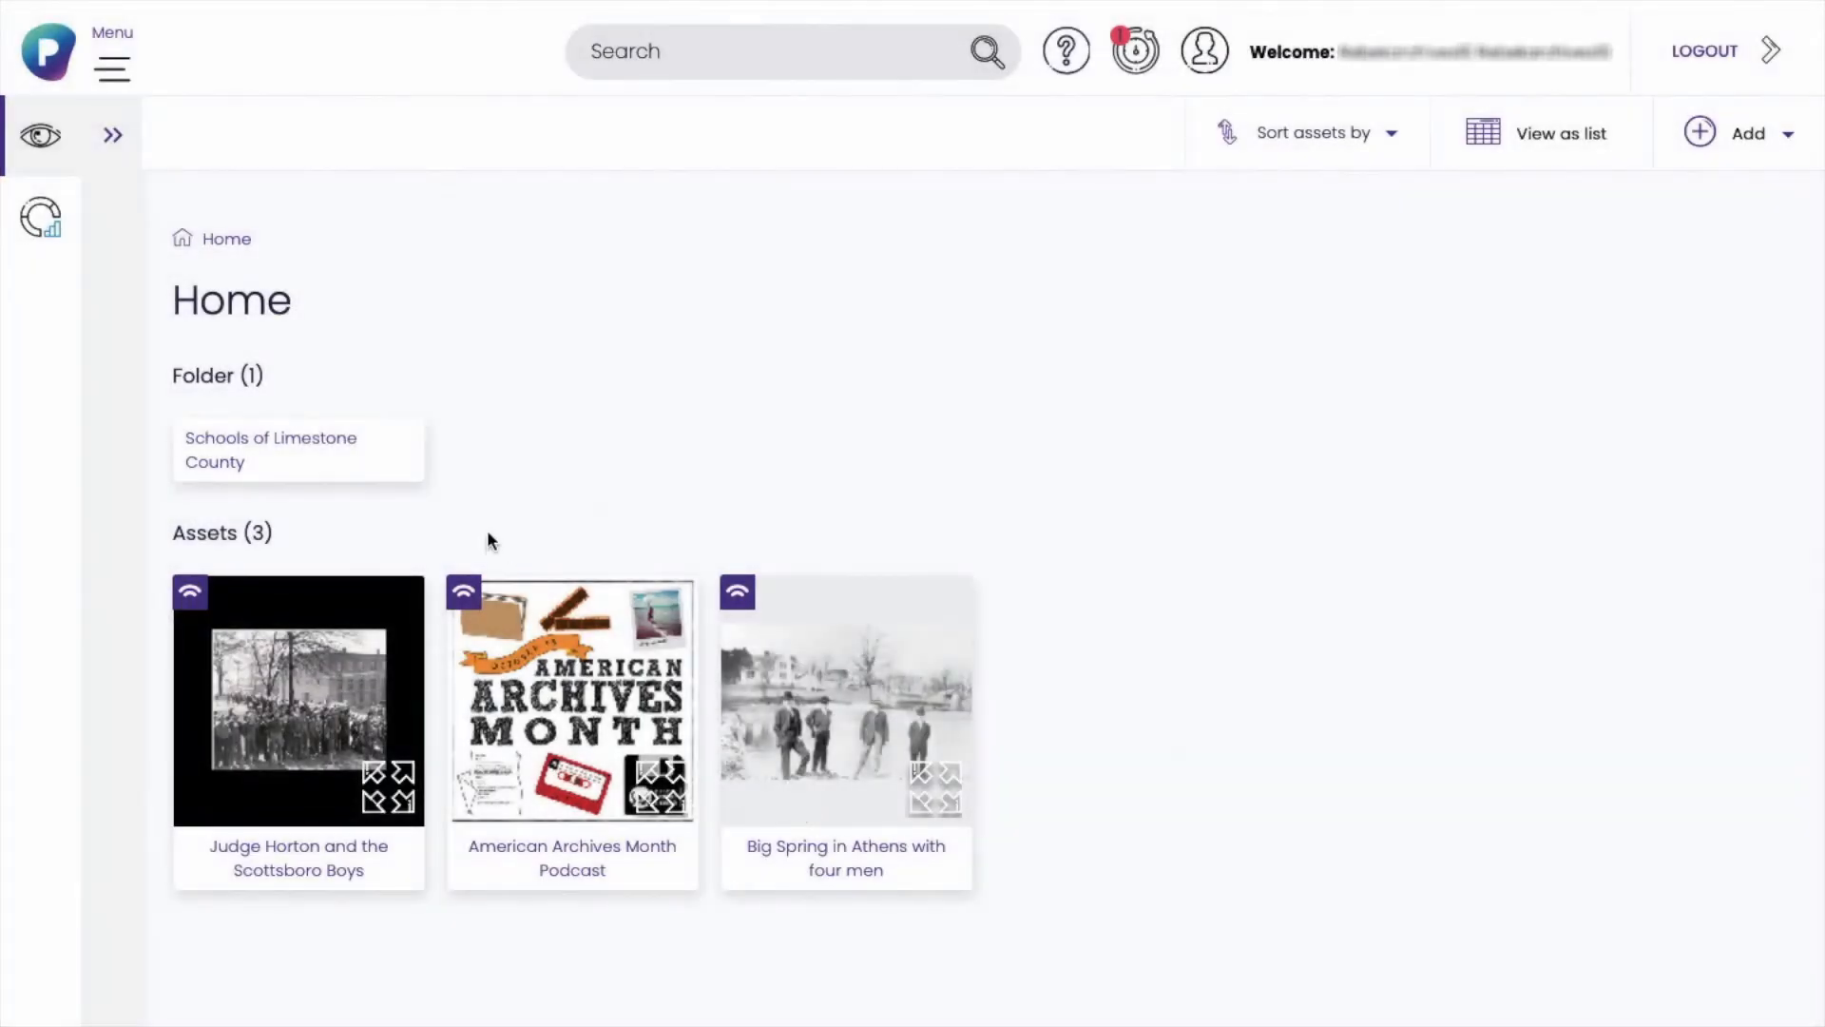
Set the access view of the Schools of Limestone County folder to Public and open the folder to check its assets
right_click(340, 474)
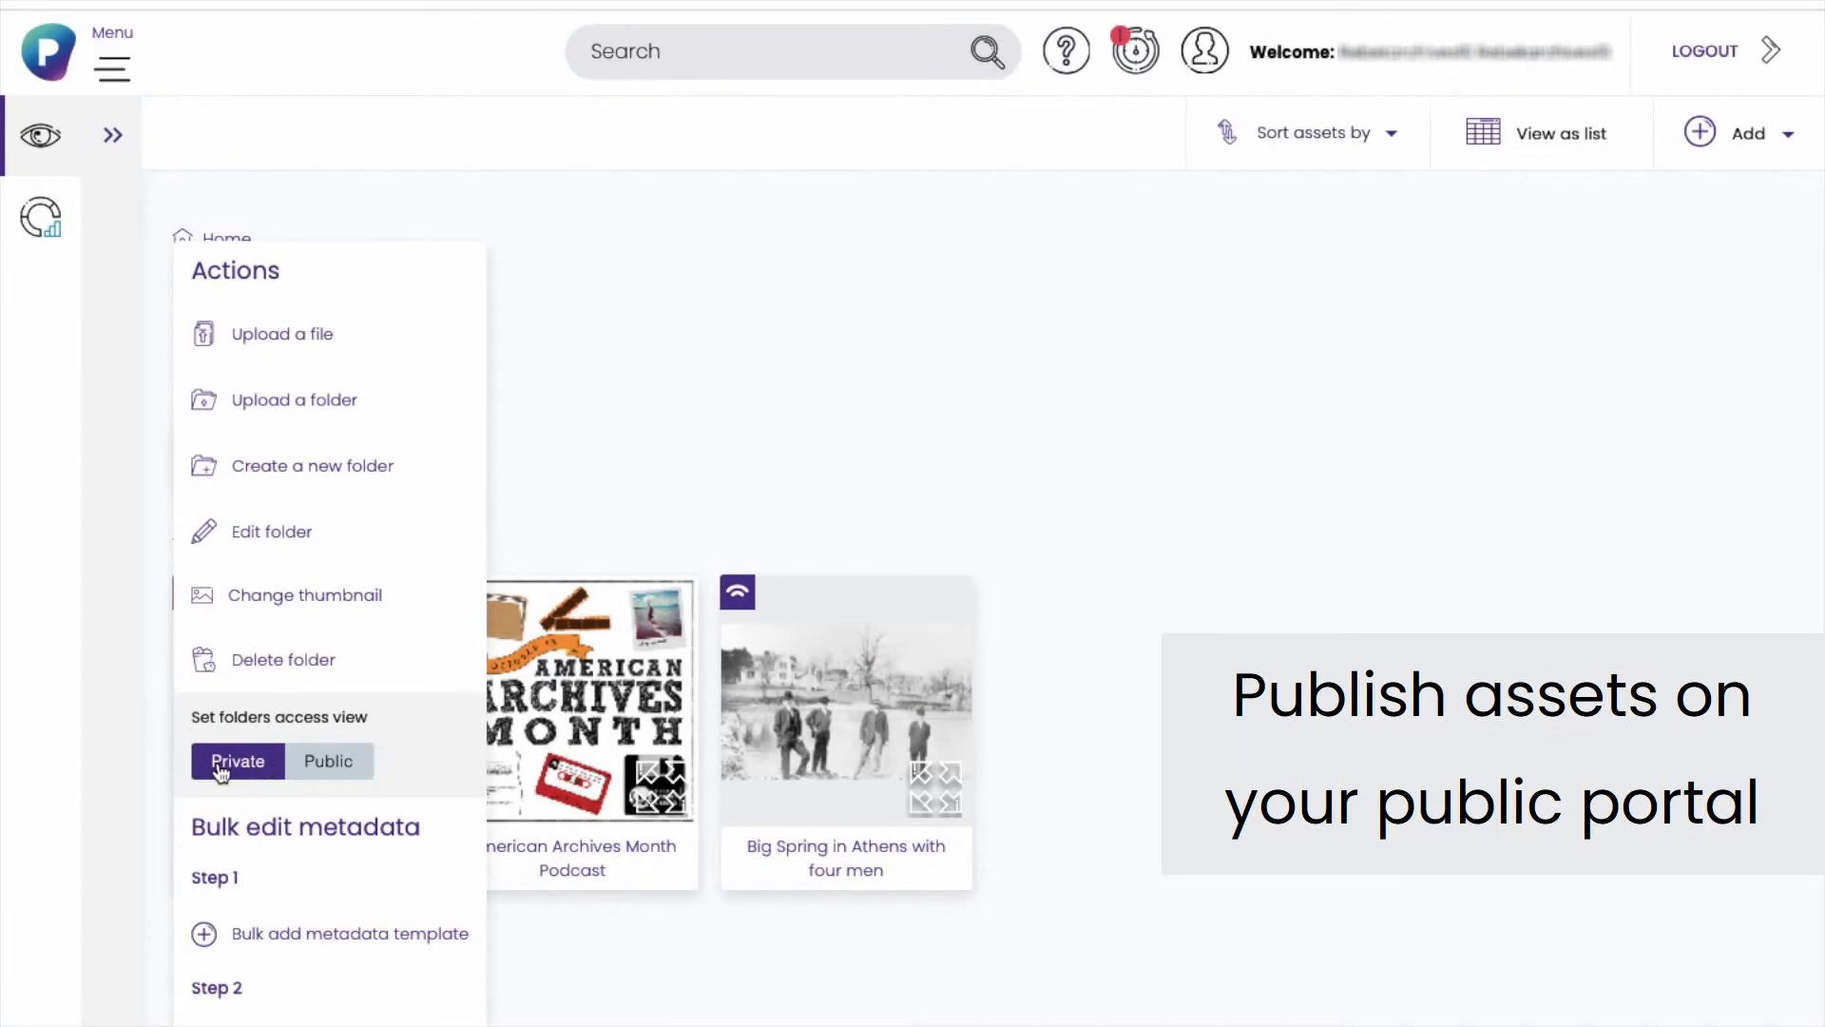
left_click(333, 763)
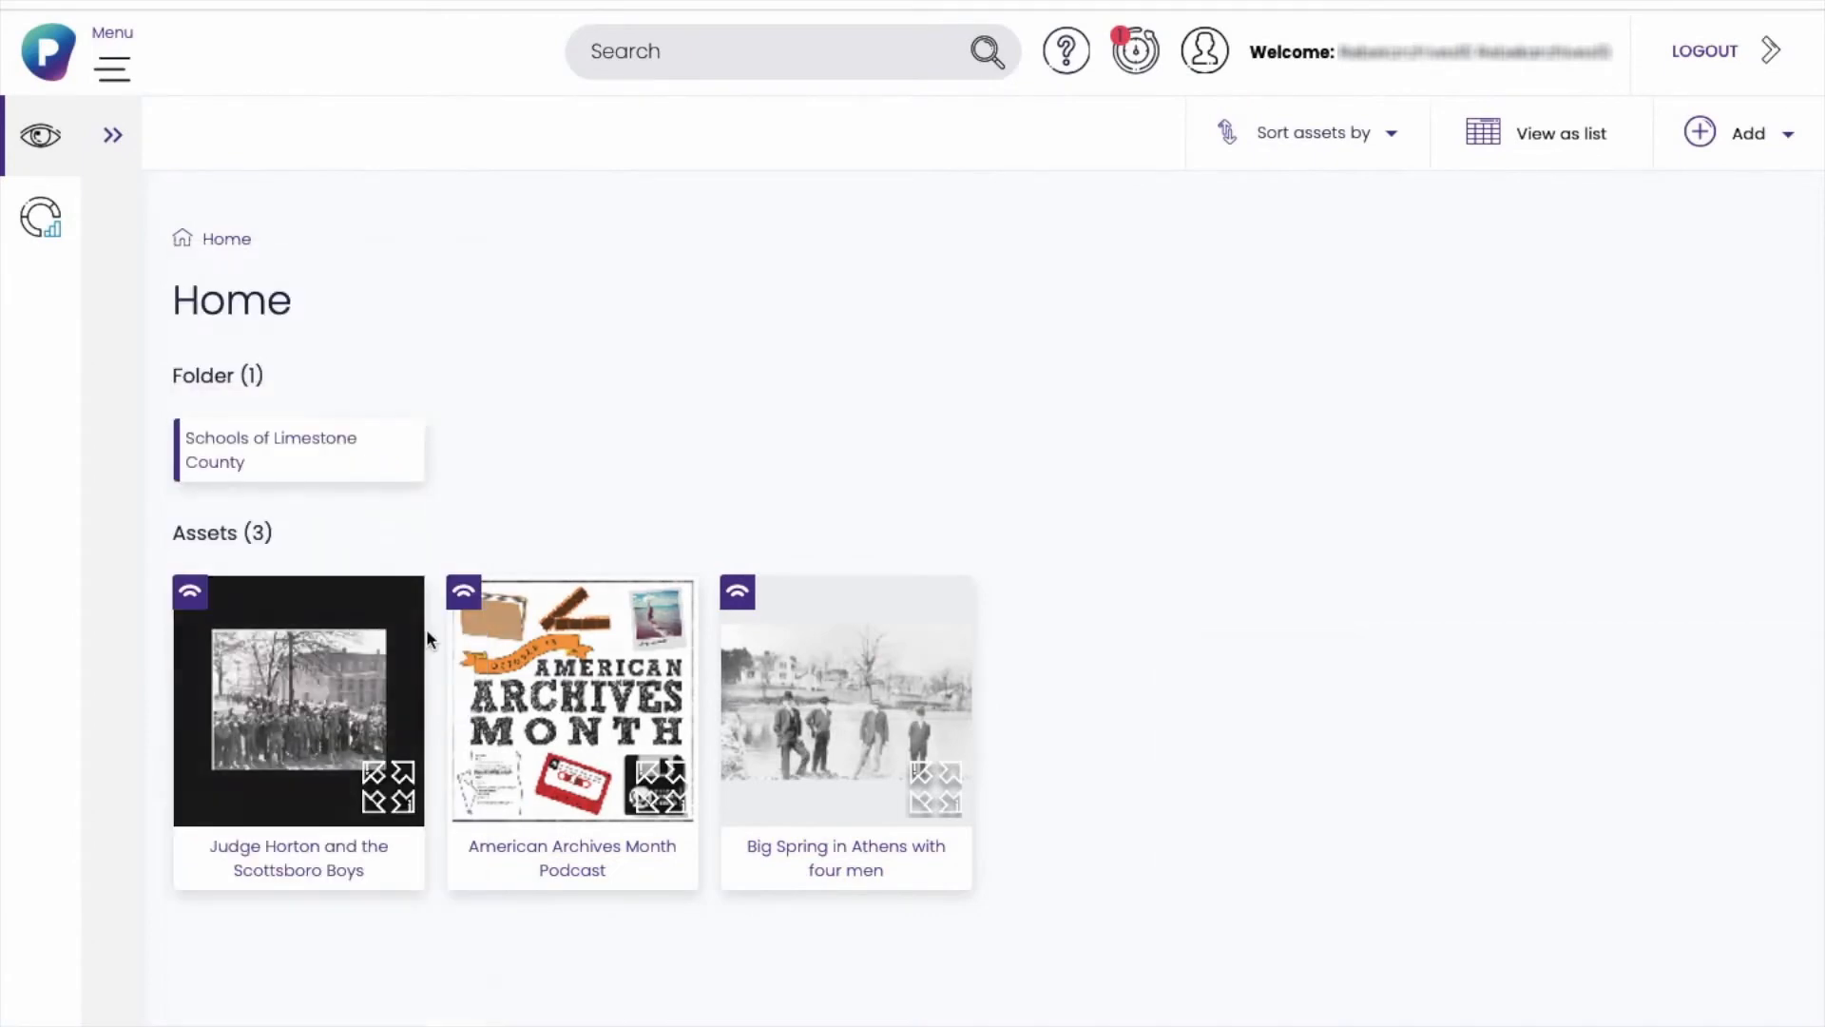
left_click(266, 469)
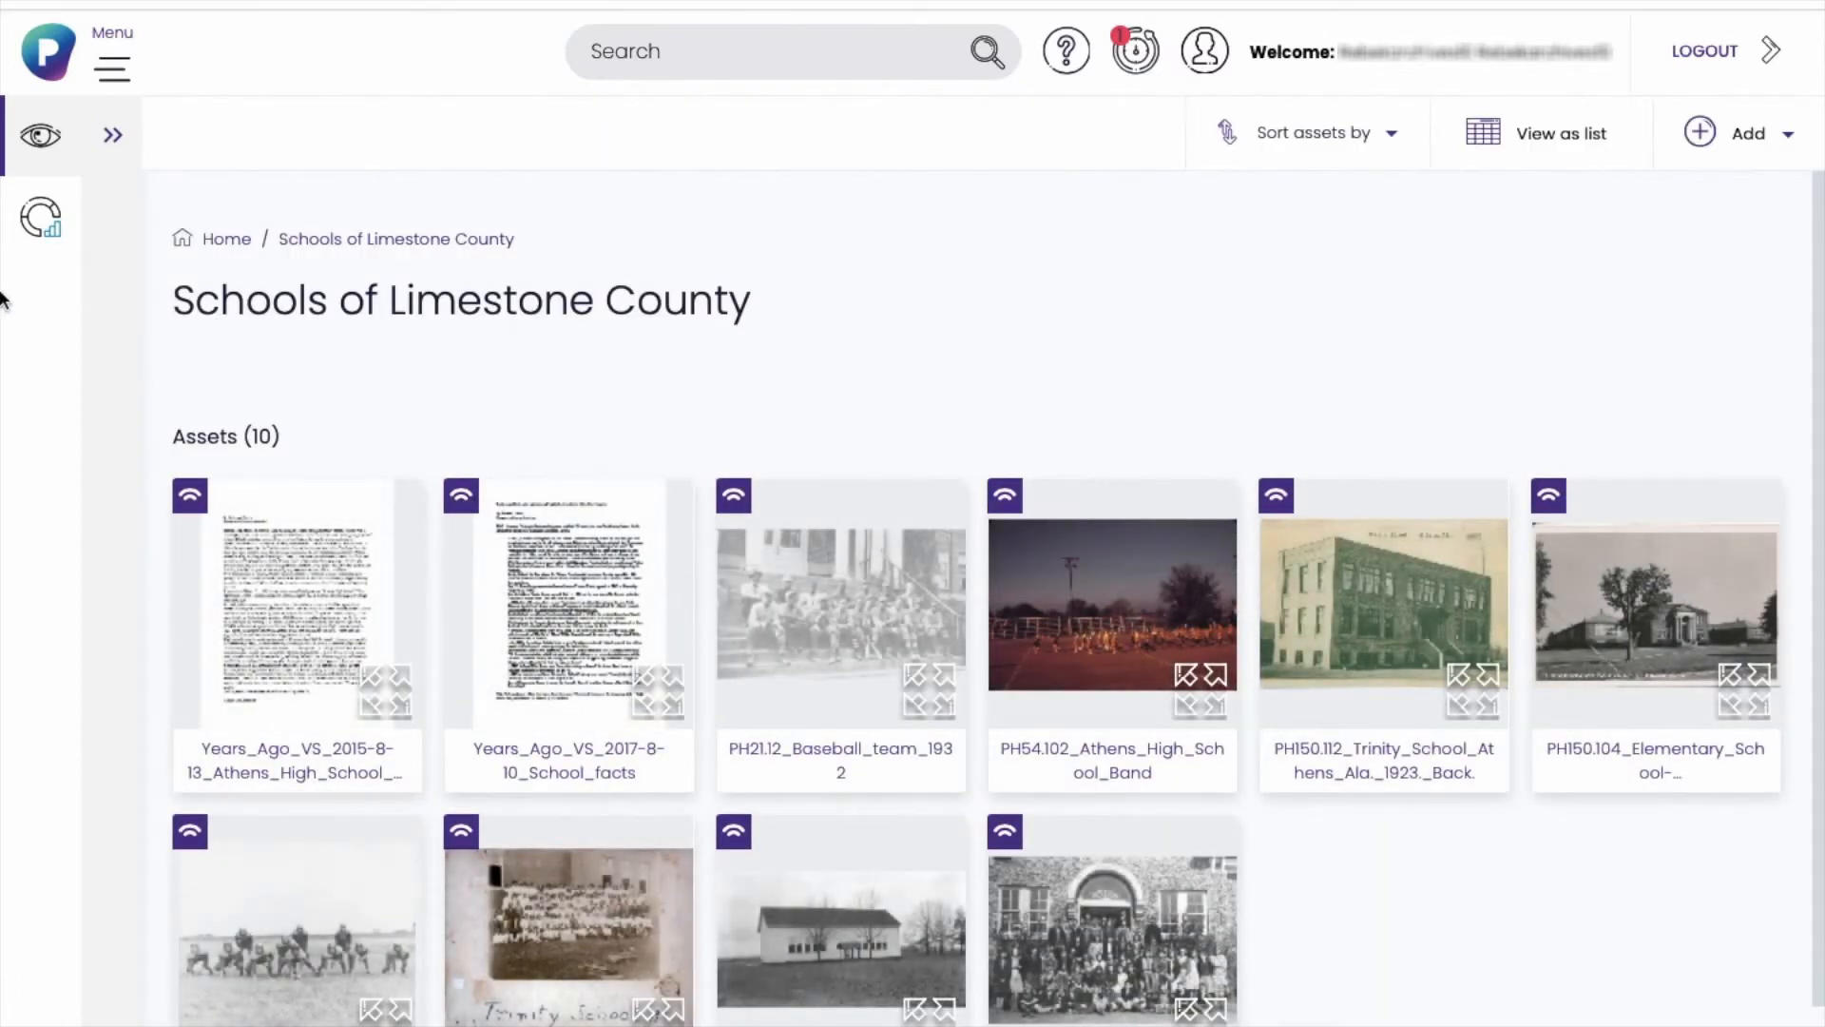
Open the public portal from the dashboard and find the Schools of Limestone County collection among the top level collections
left_click(46, 233)
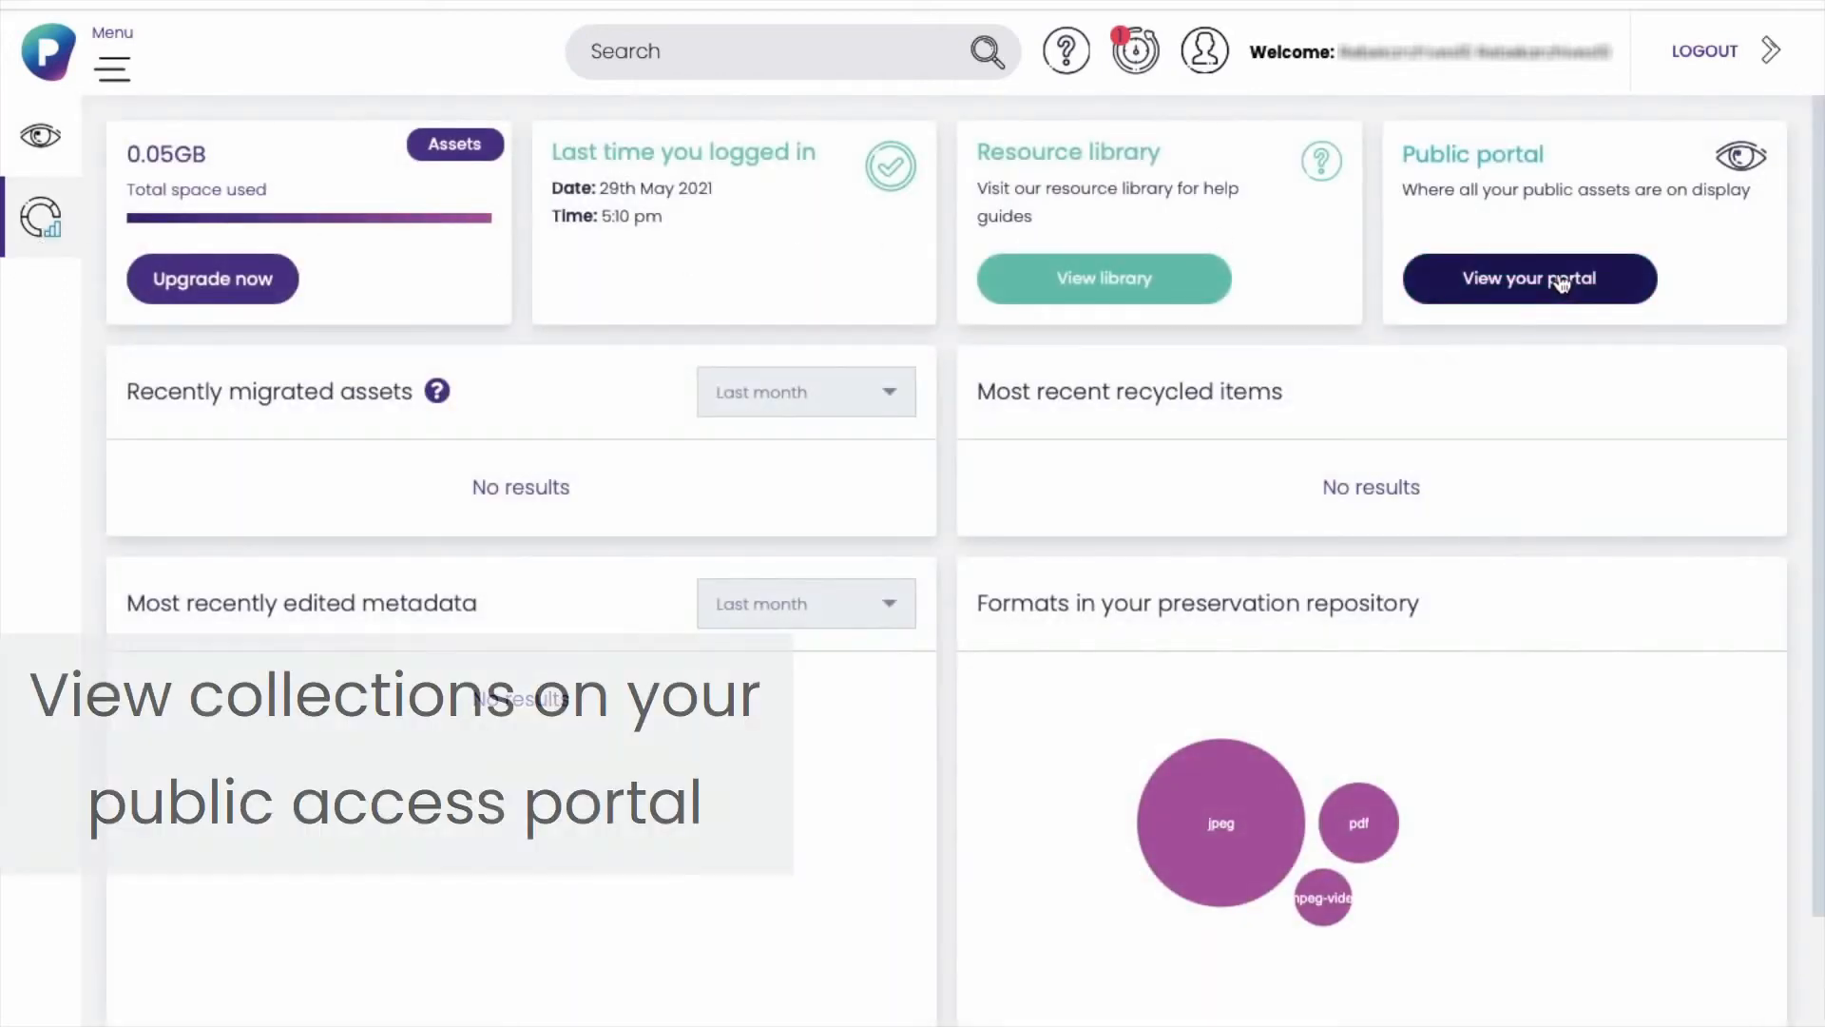
left_click(1557, 277)
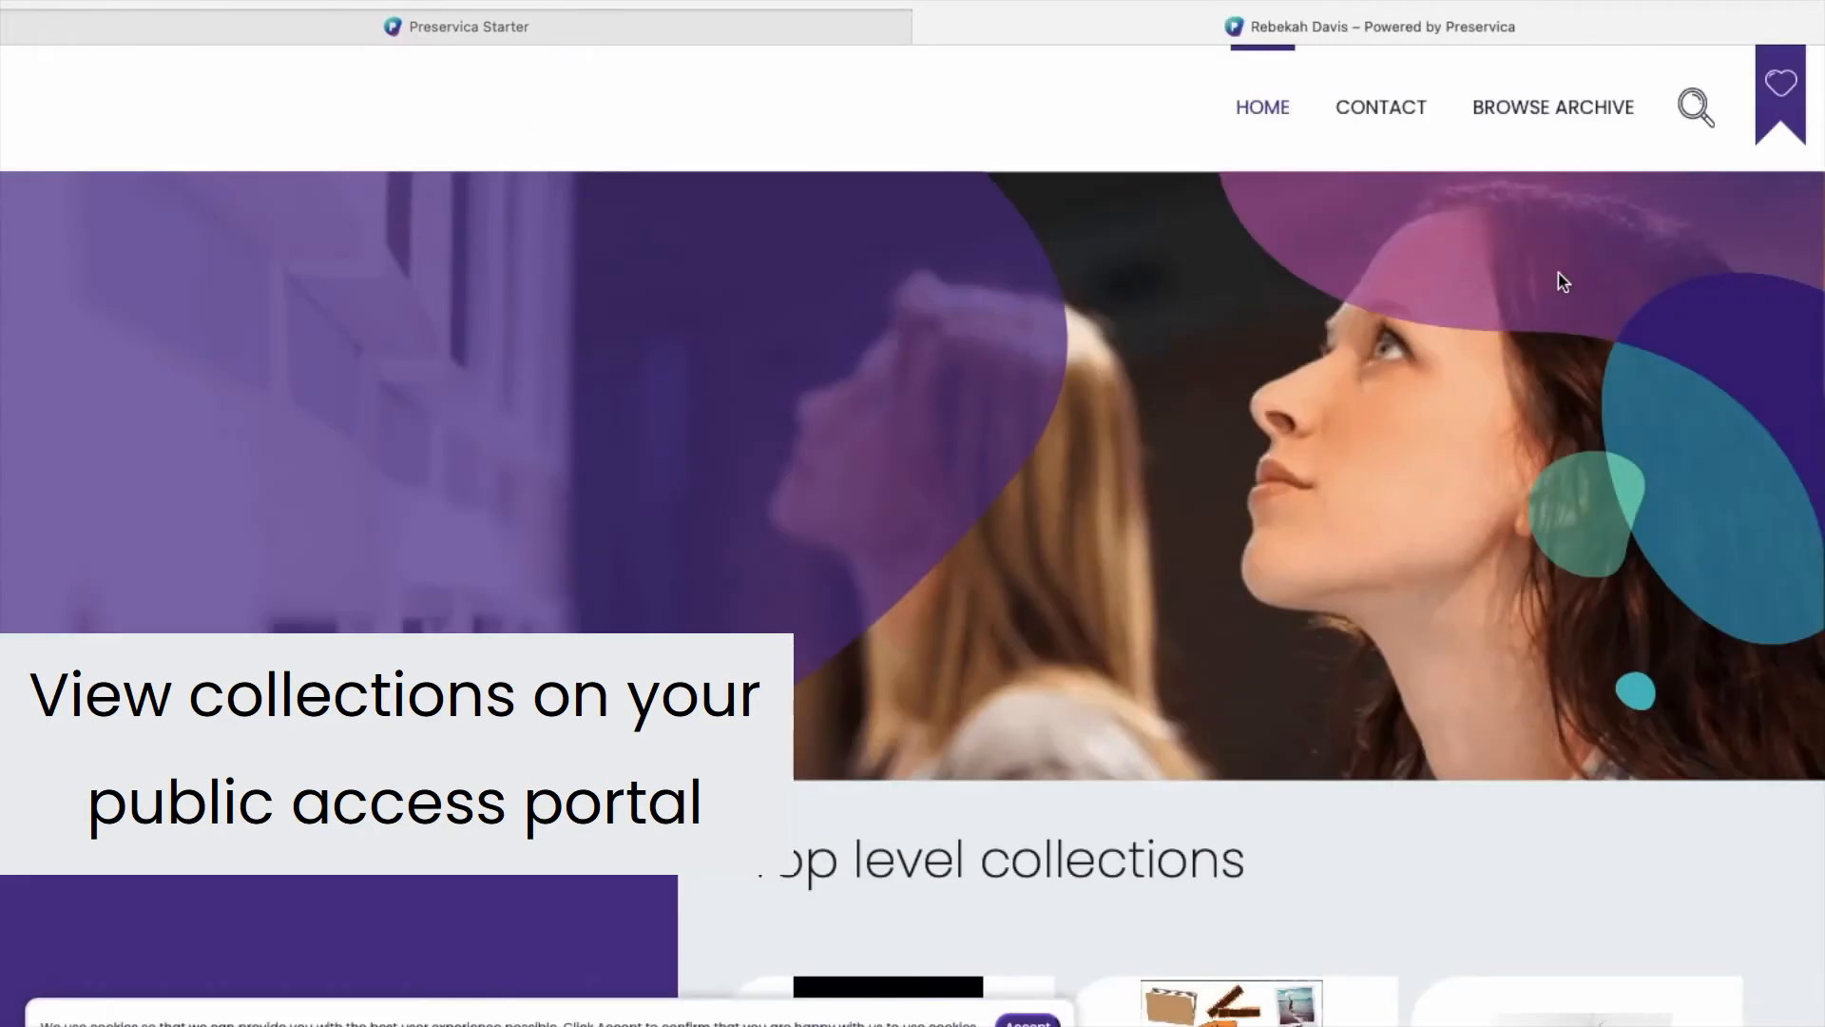
scroll(1433, 577, "down", 8)
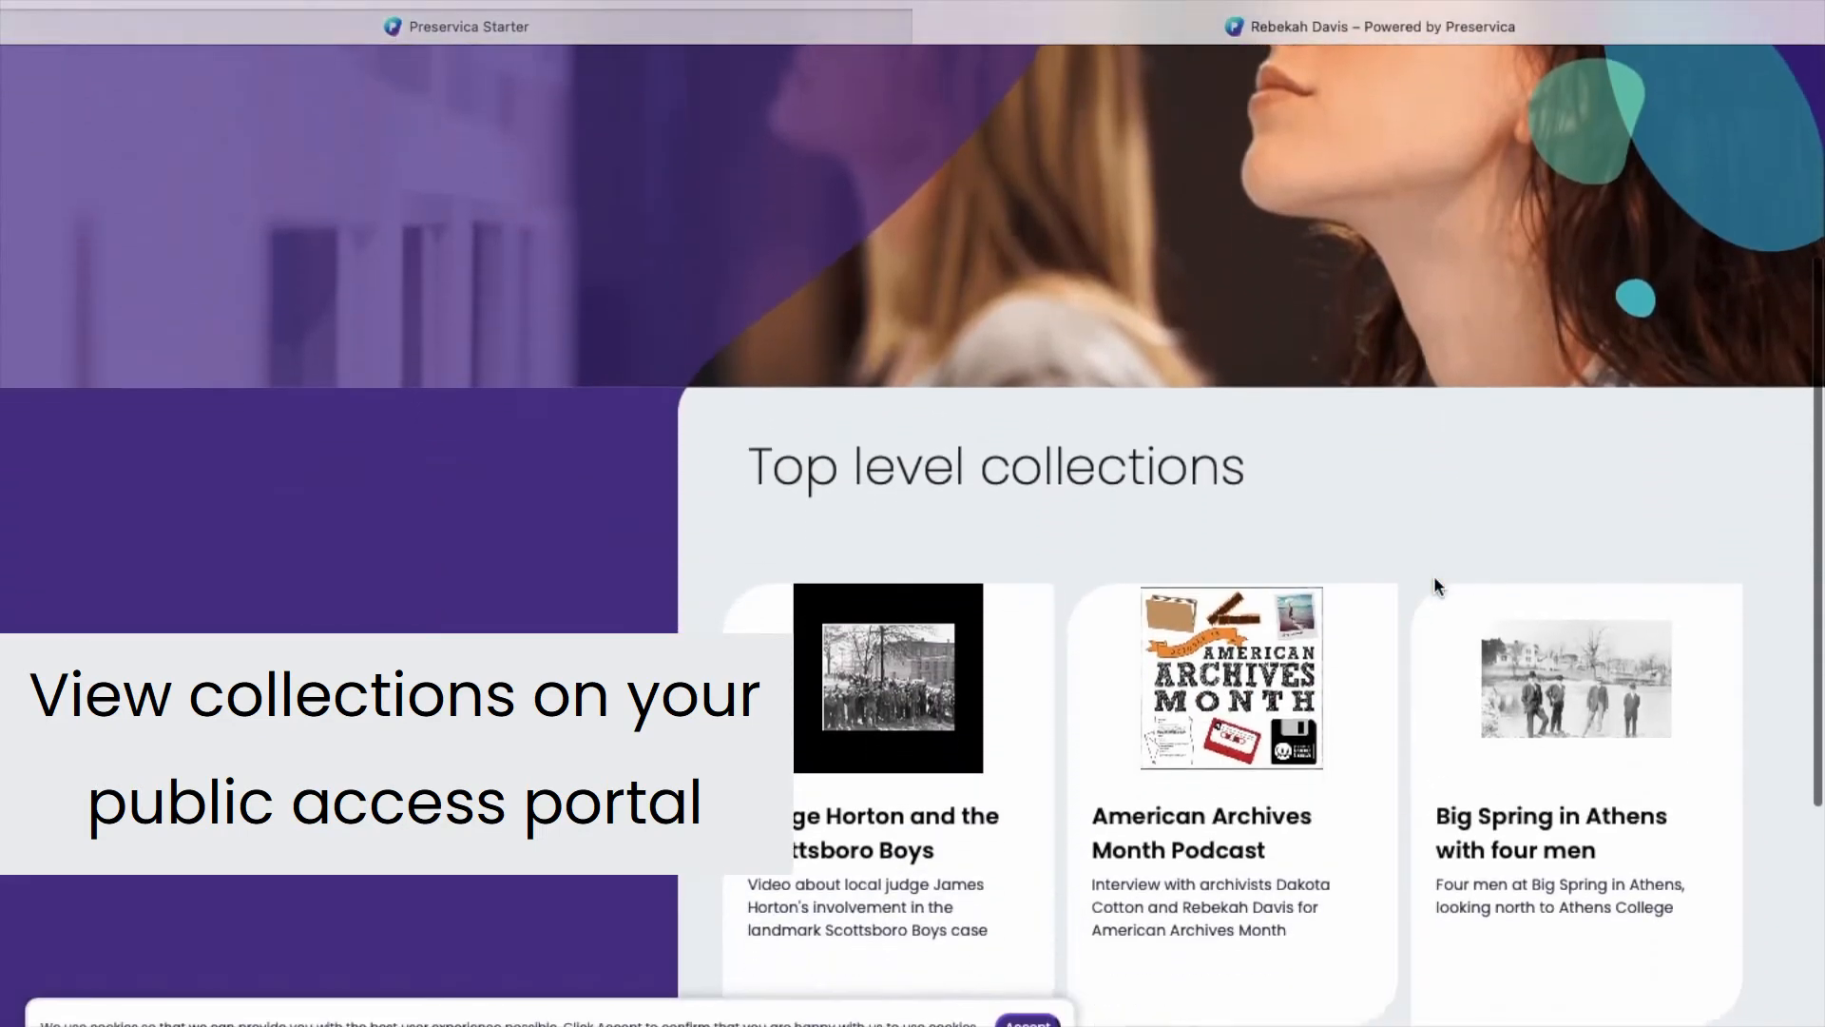
scroll(1433, 574, "down", 2)
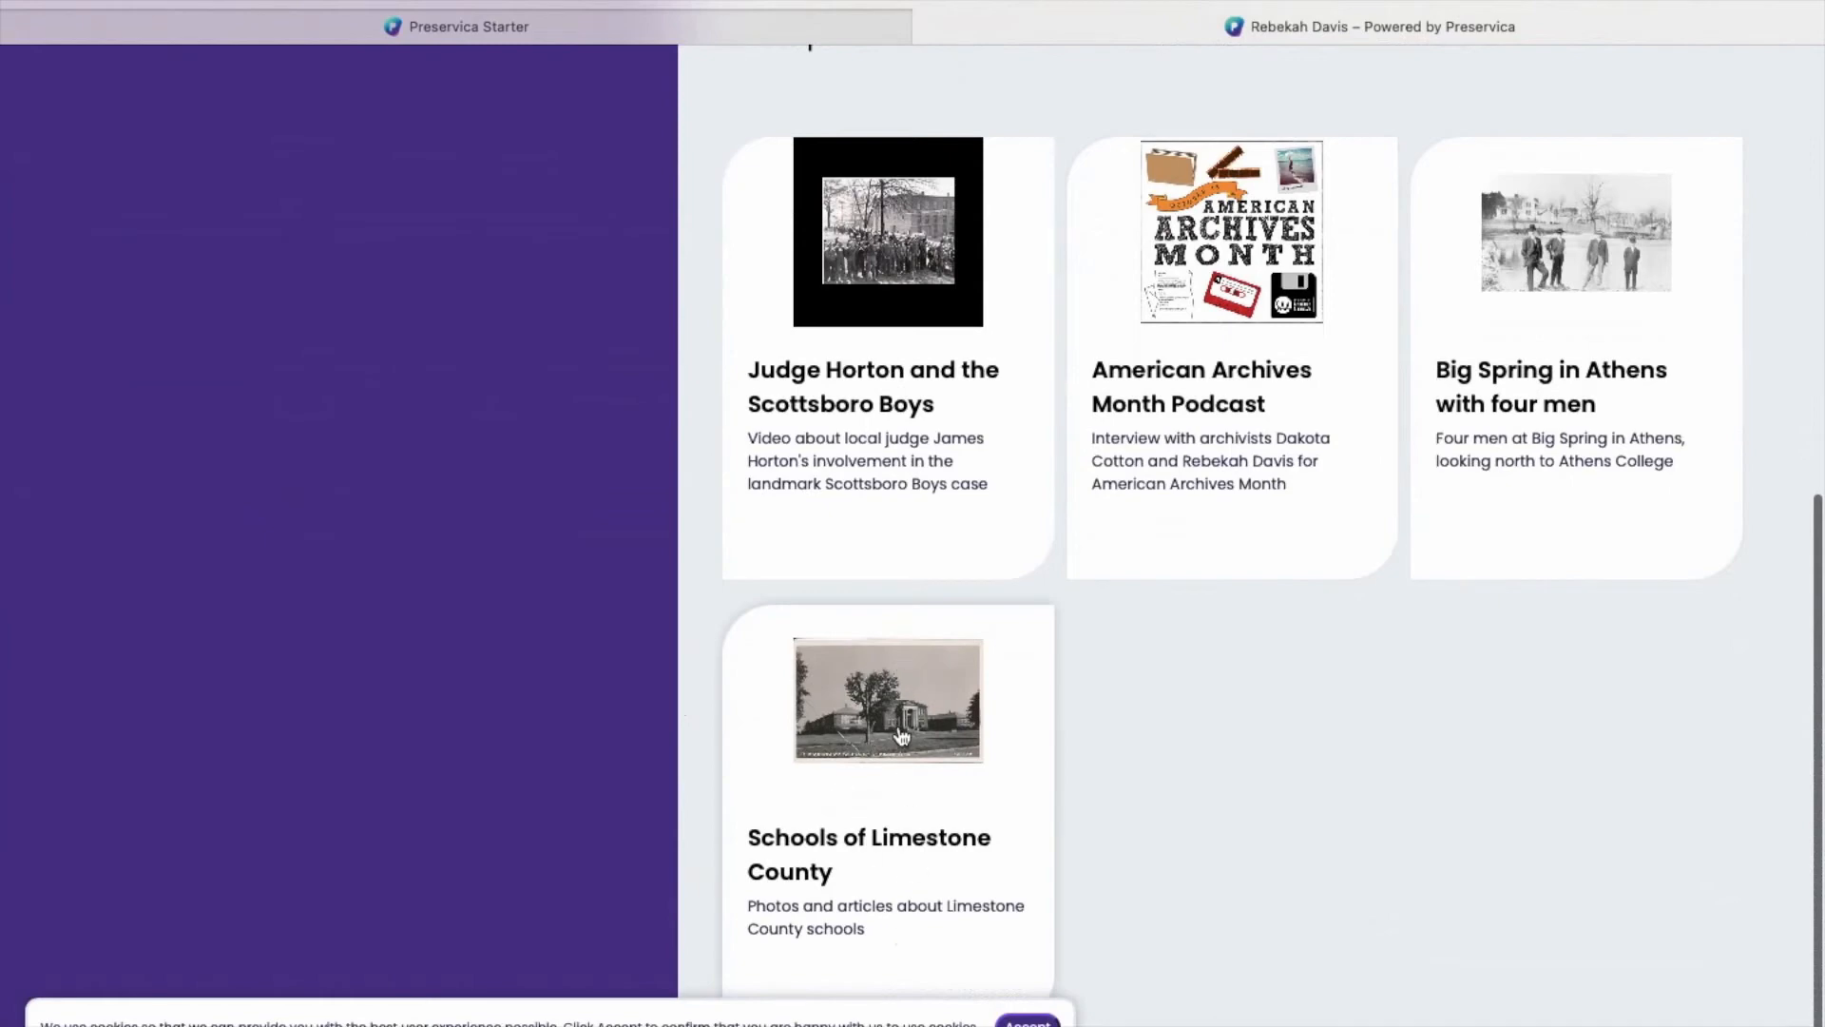
Open the Schools of Limestone County collection on the public portal and look through its photos and articles
scroll(900, 730, "down", 1)
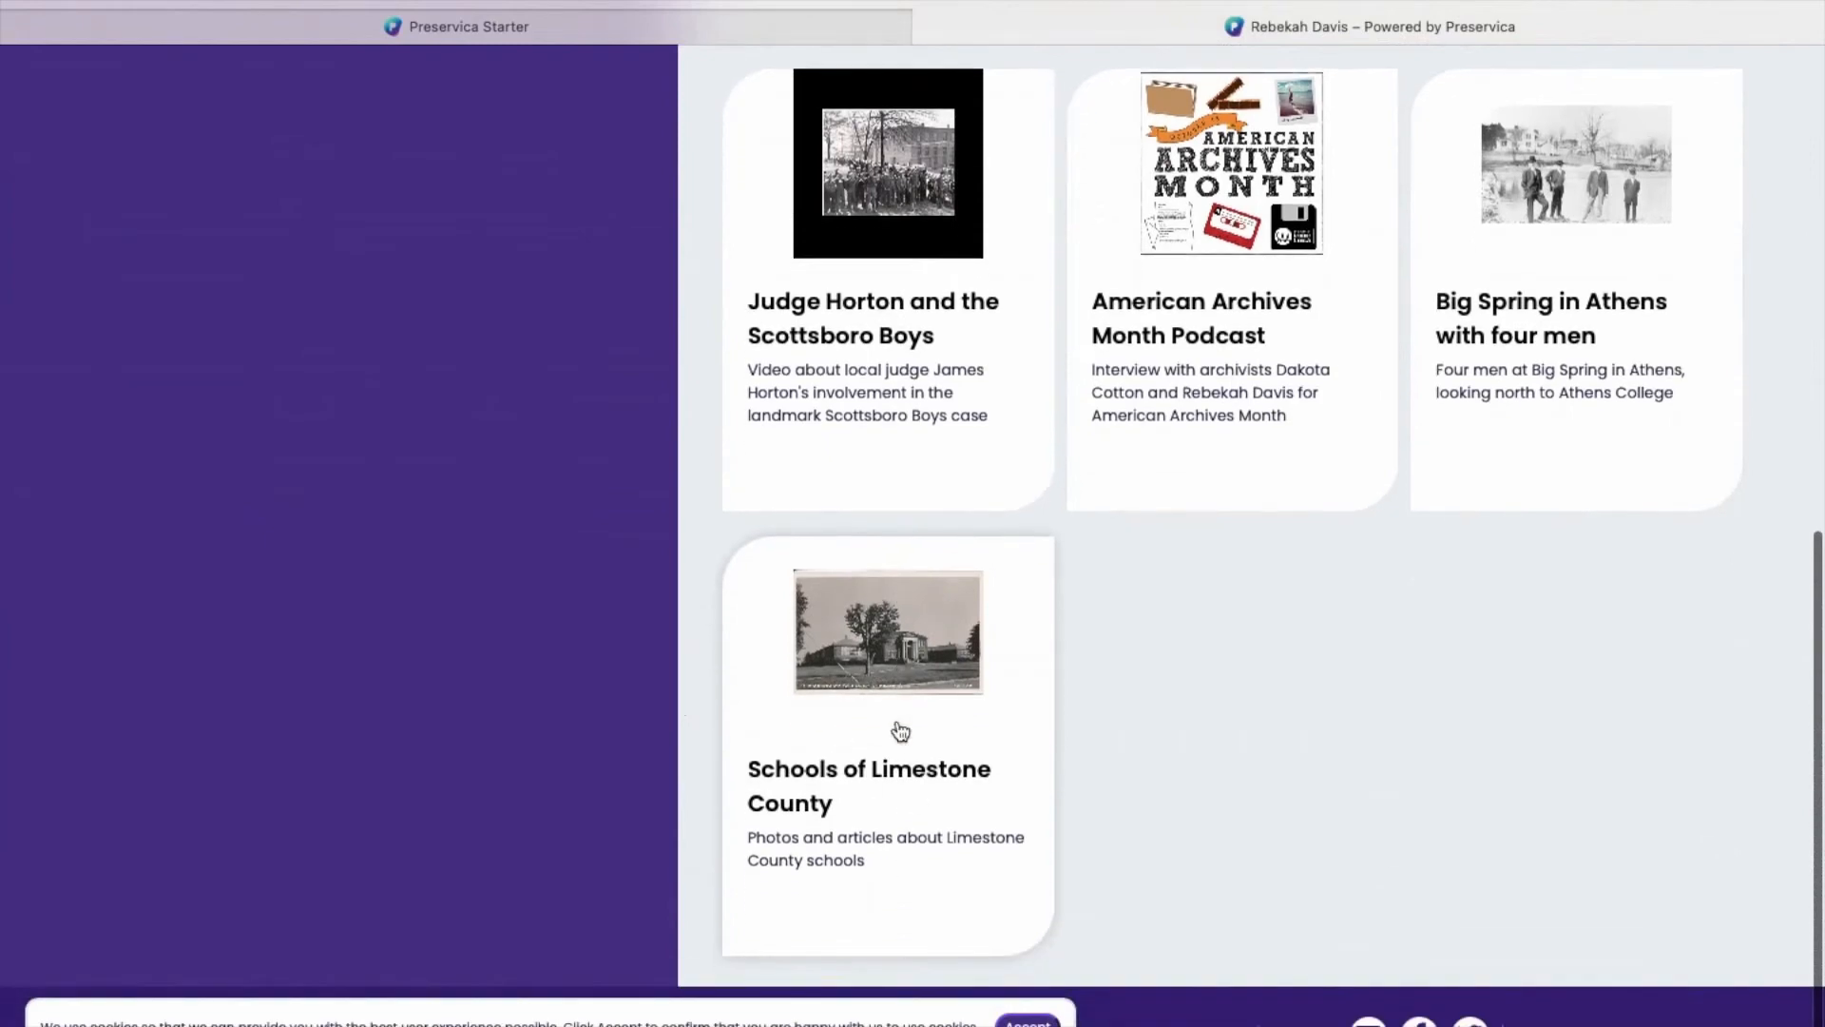
left_click(899, 677)
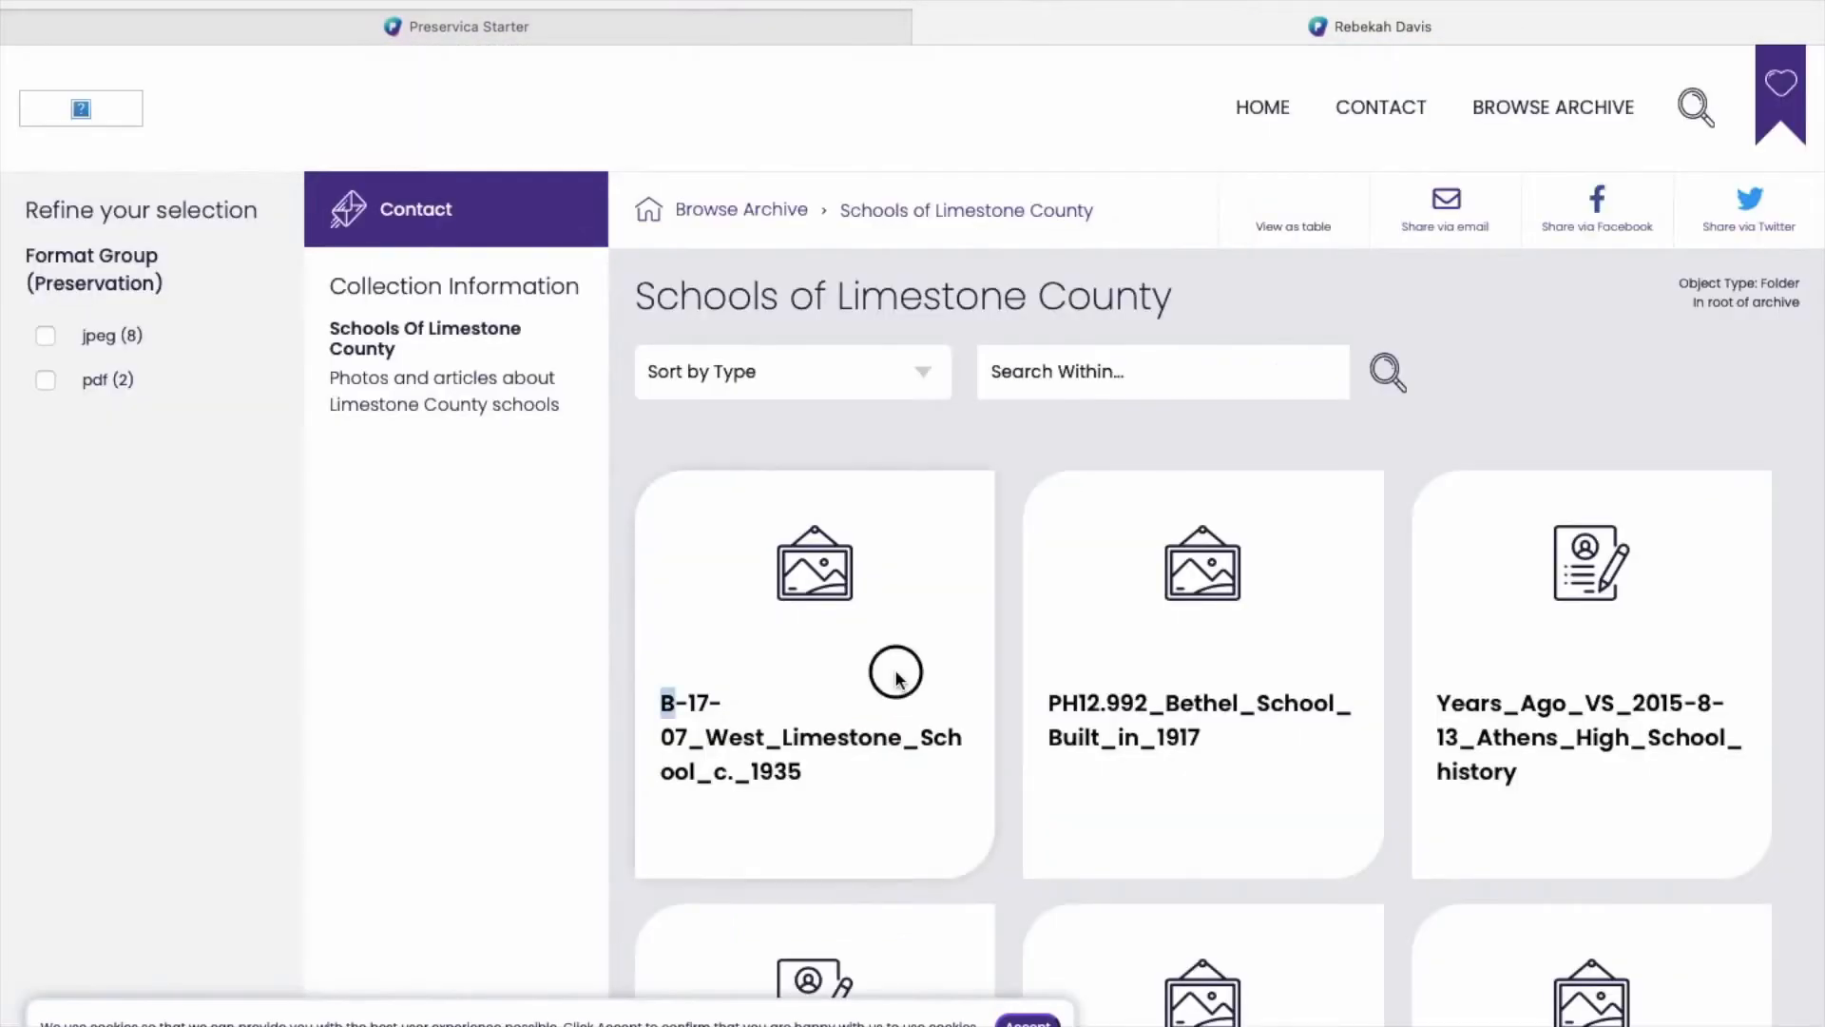
scroll(1140, 645, "down", 5)
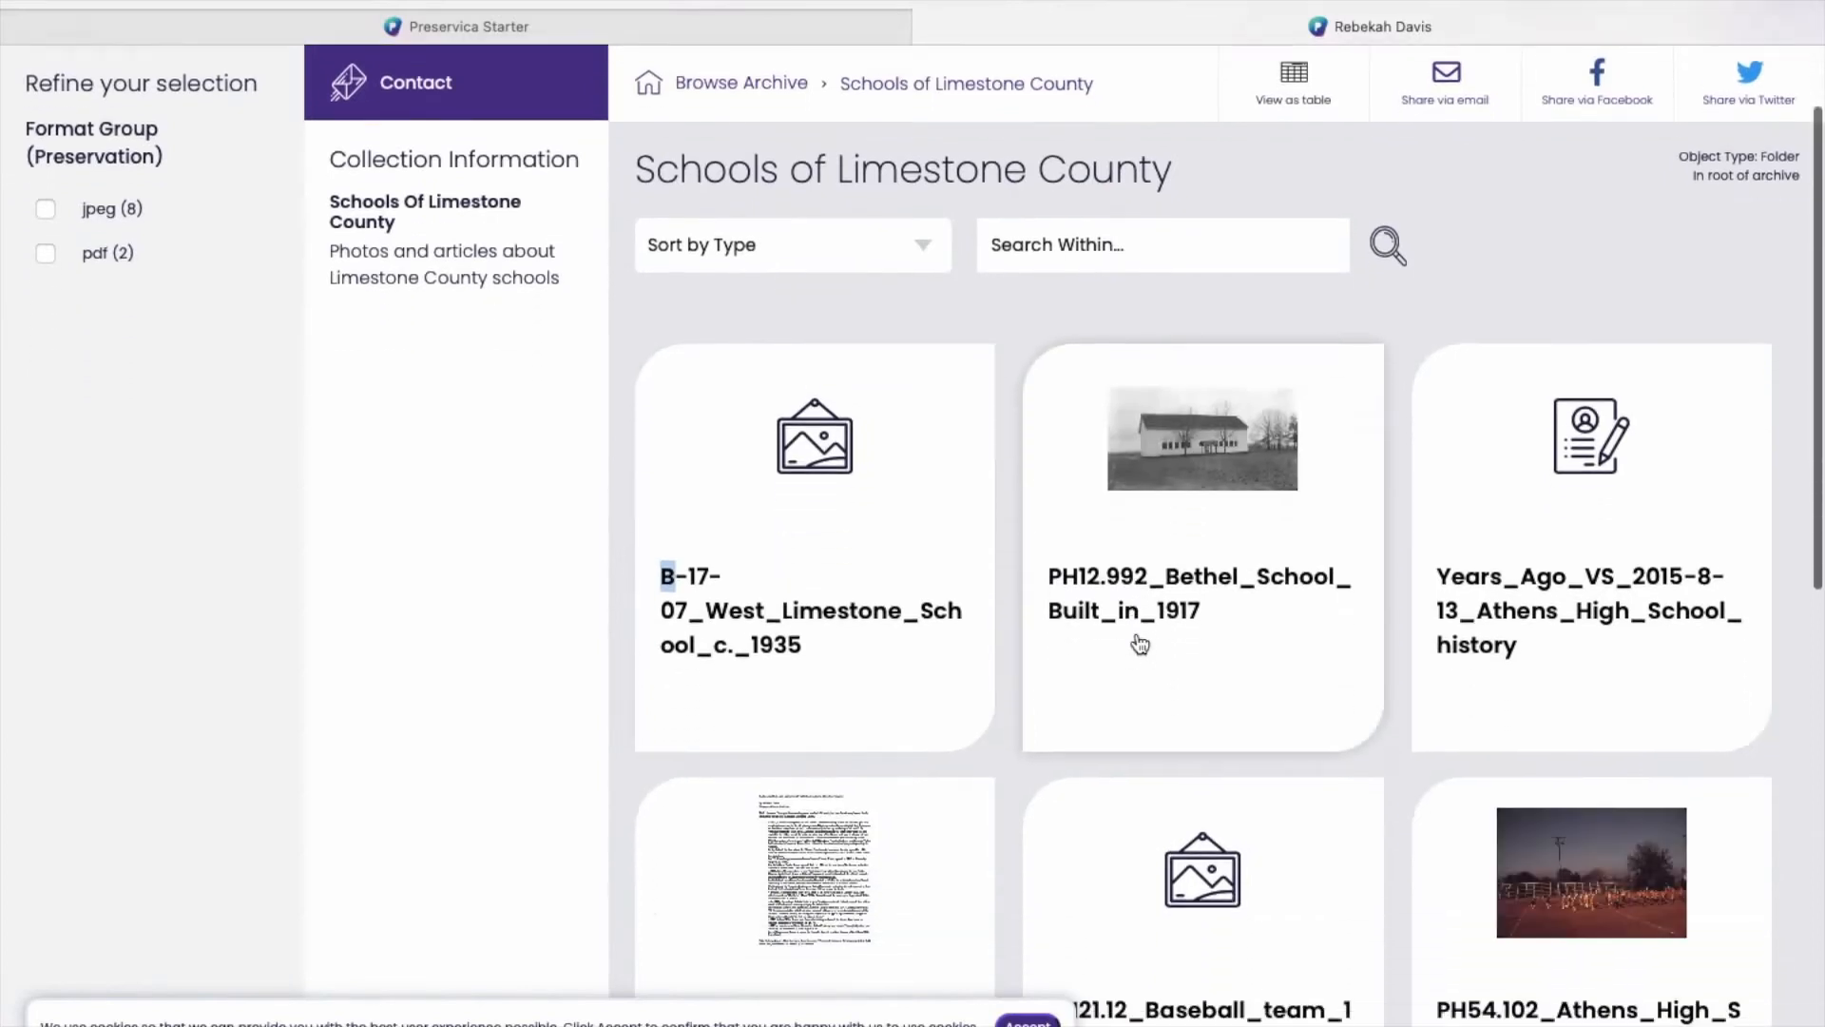
scroll(1140, 645, "up", 2)
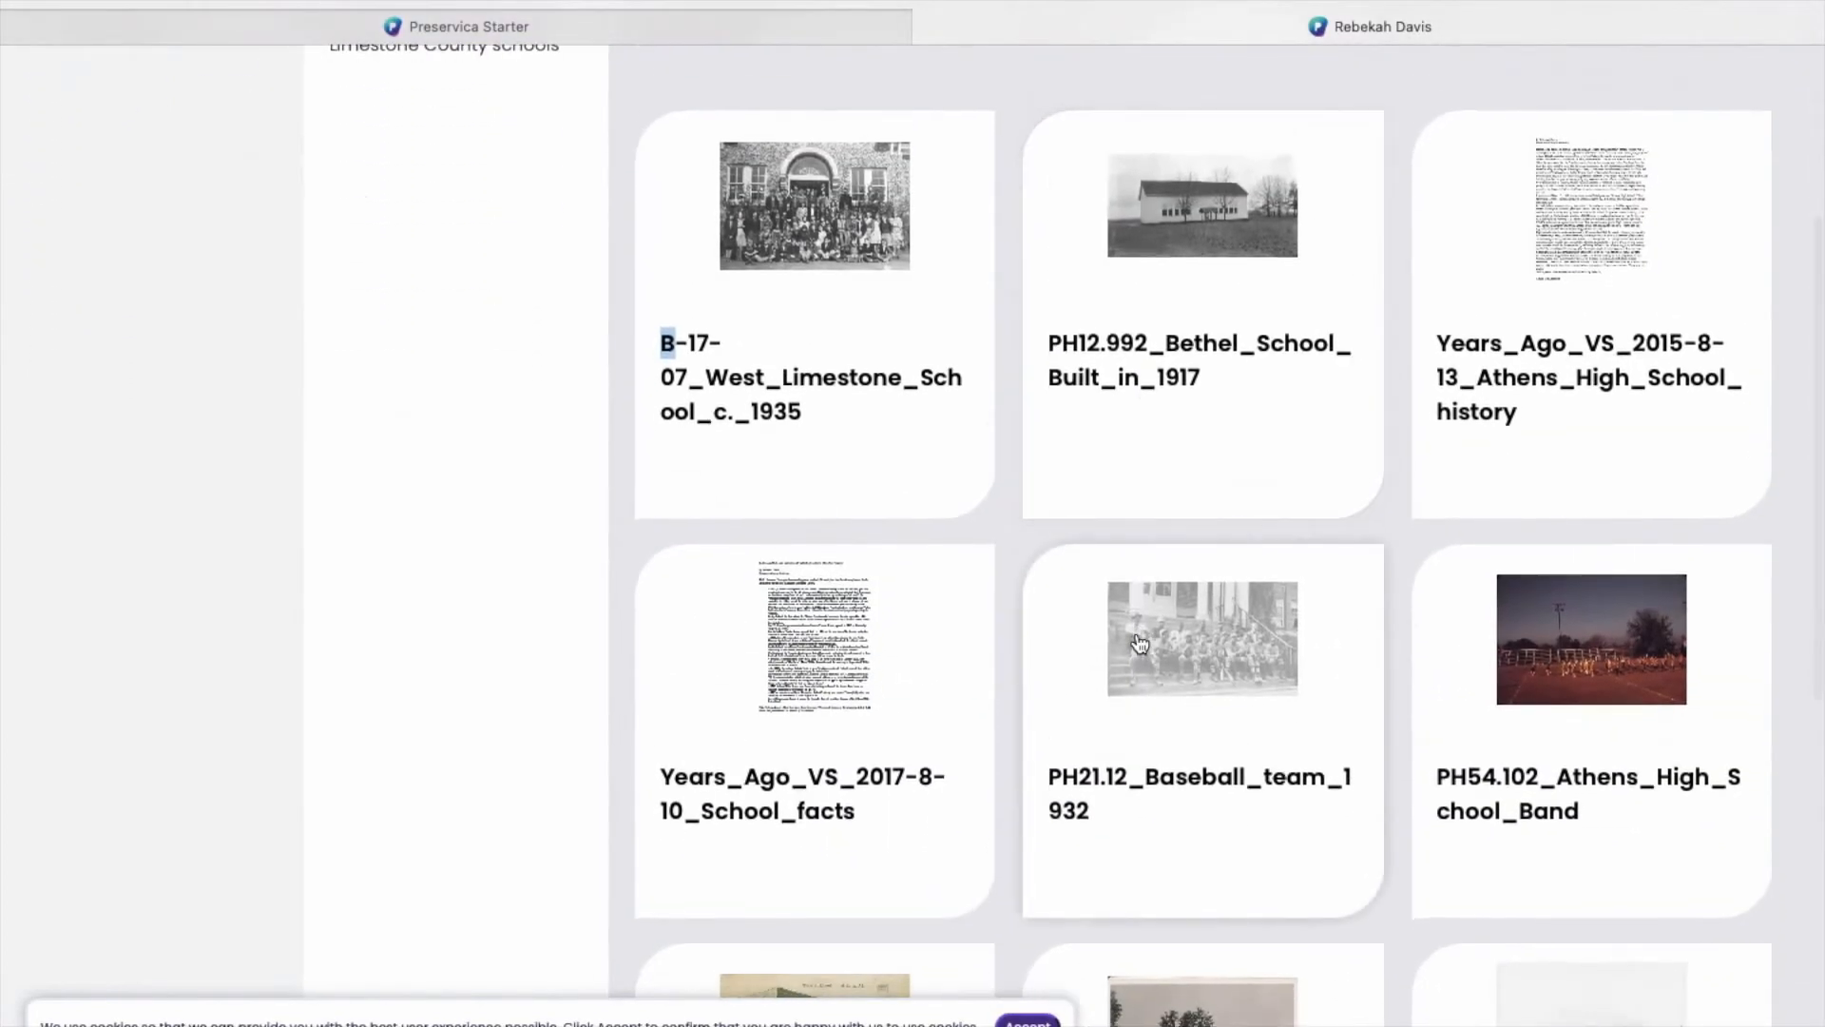
scroll(1140, 644, "down", 2)
scroll(1140, 645, "down", 5)
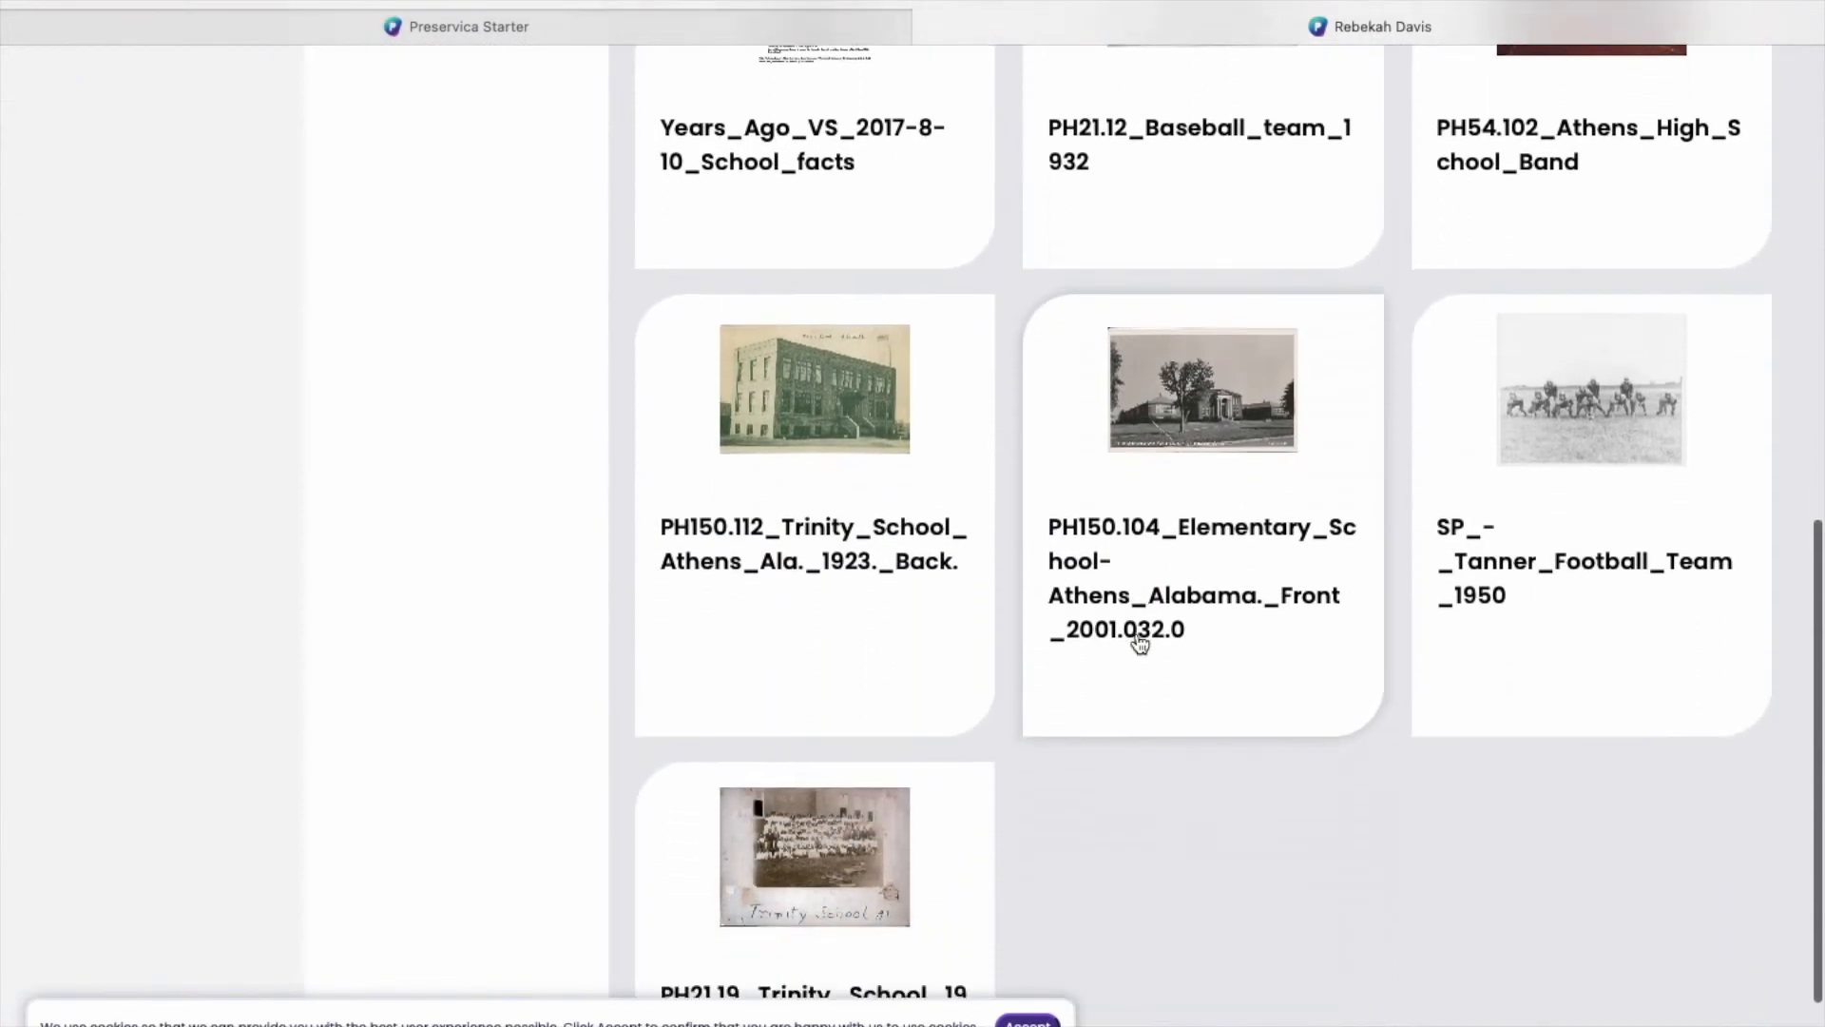
scroll(1140, 645, "up", 6)
scroll(1150, 1012, "up", 4)
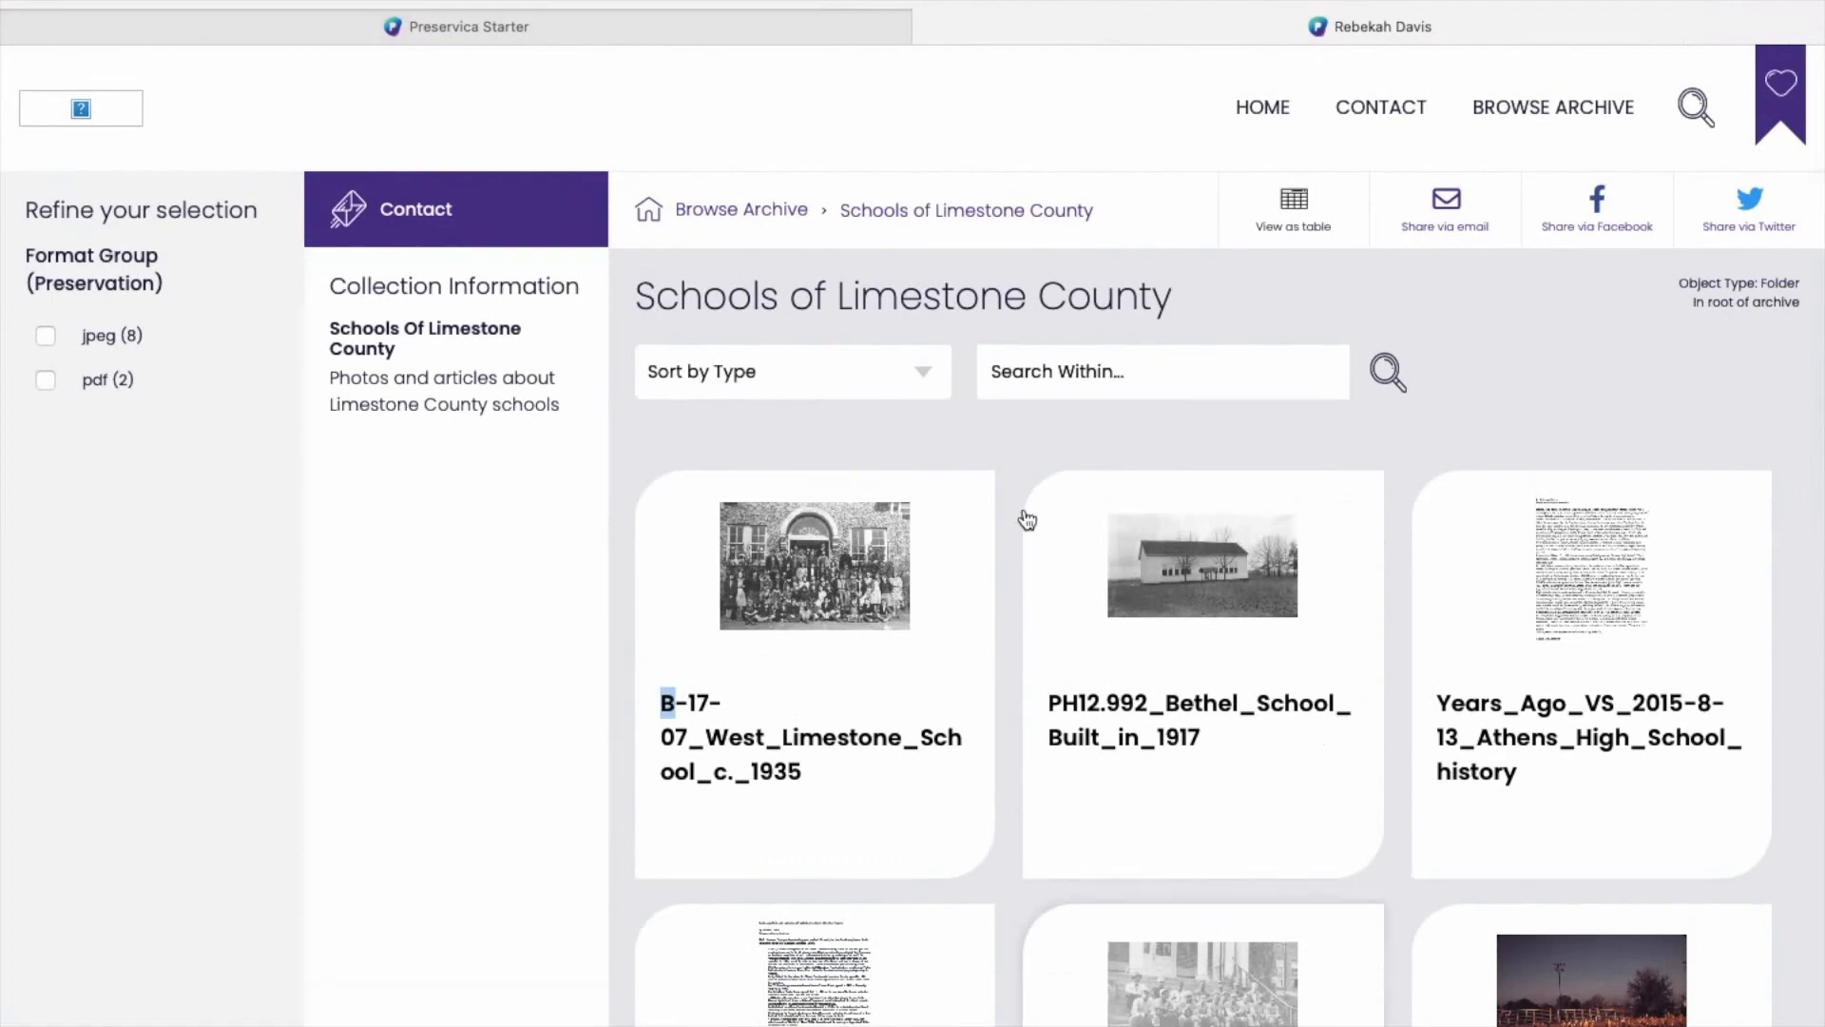
Return to Preservica Starter and delete the first of the two SP_-_Tanner_Football assets in the Schools of Limestone County folder
mouse_move(1007, 1)
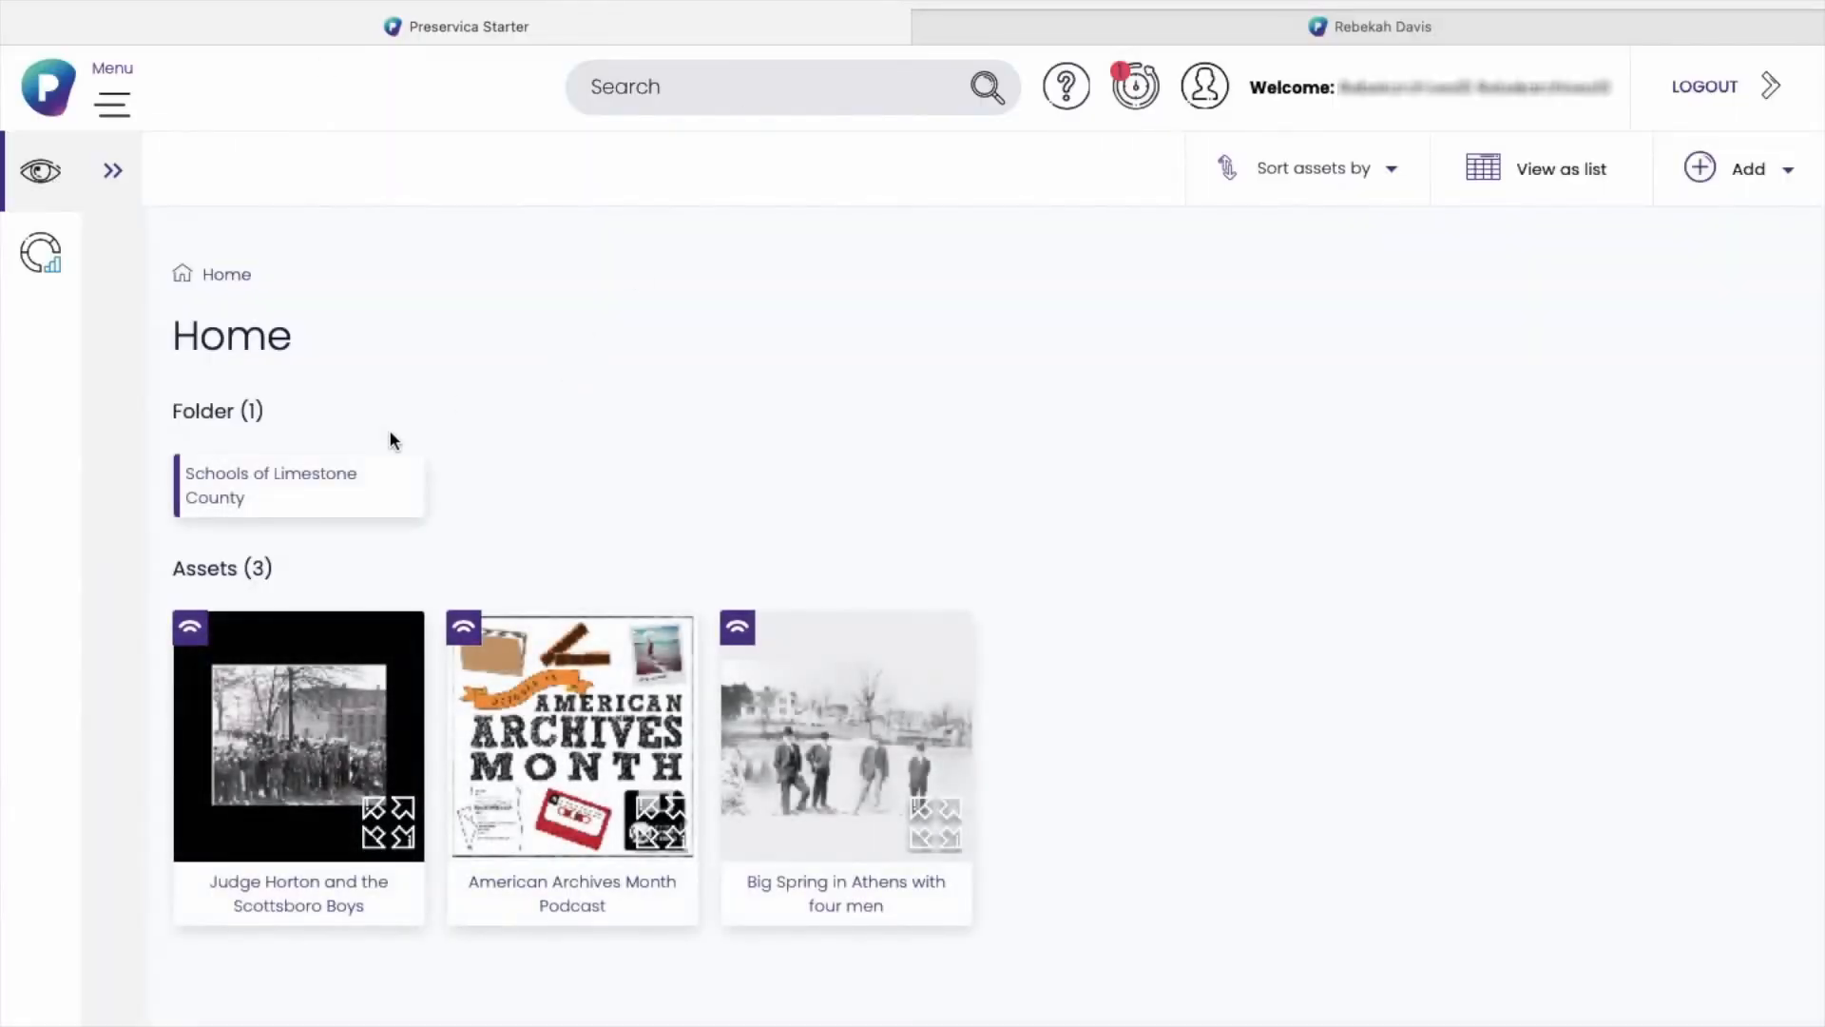
left_click(302, 480)
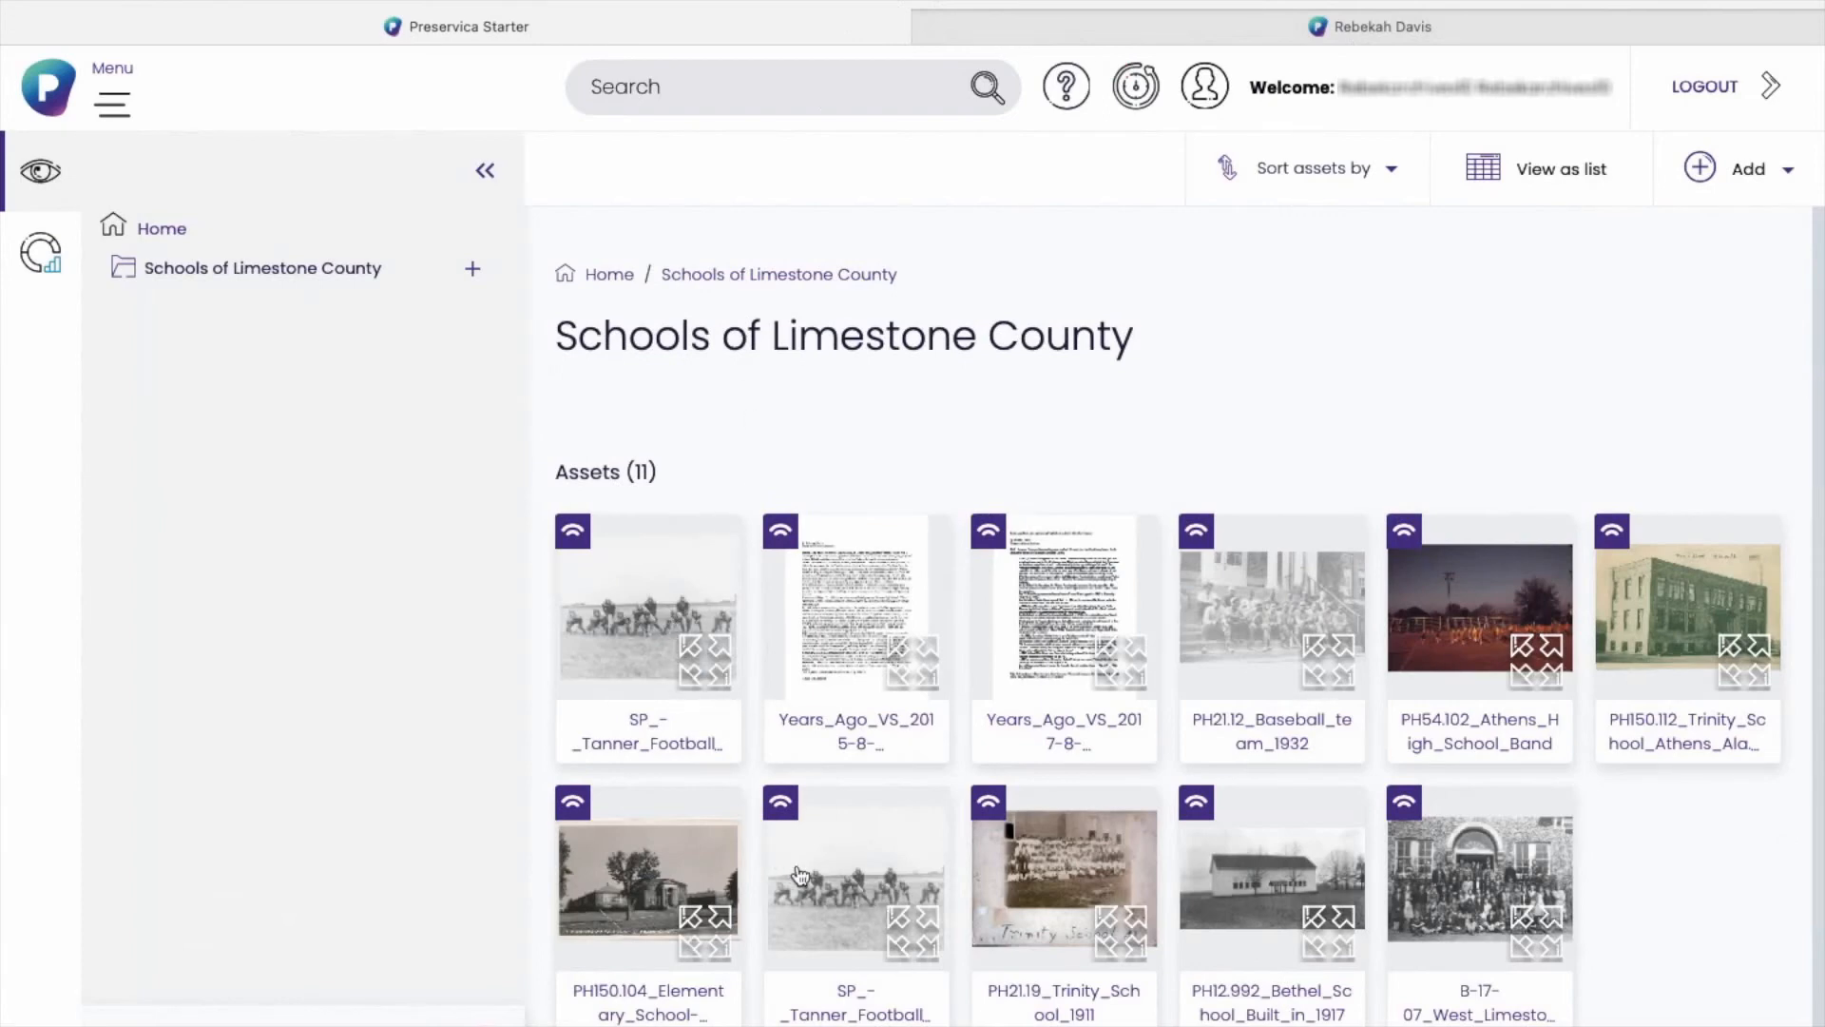
right_click(627, 639)
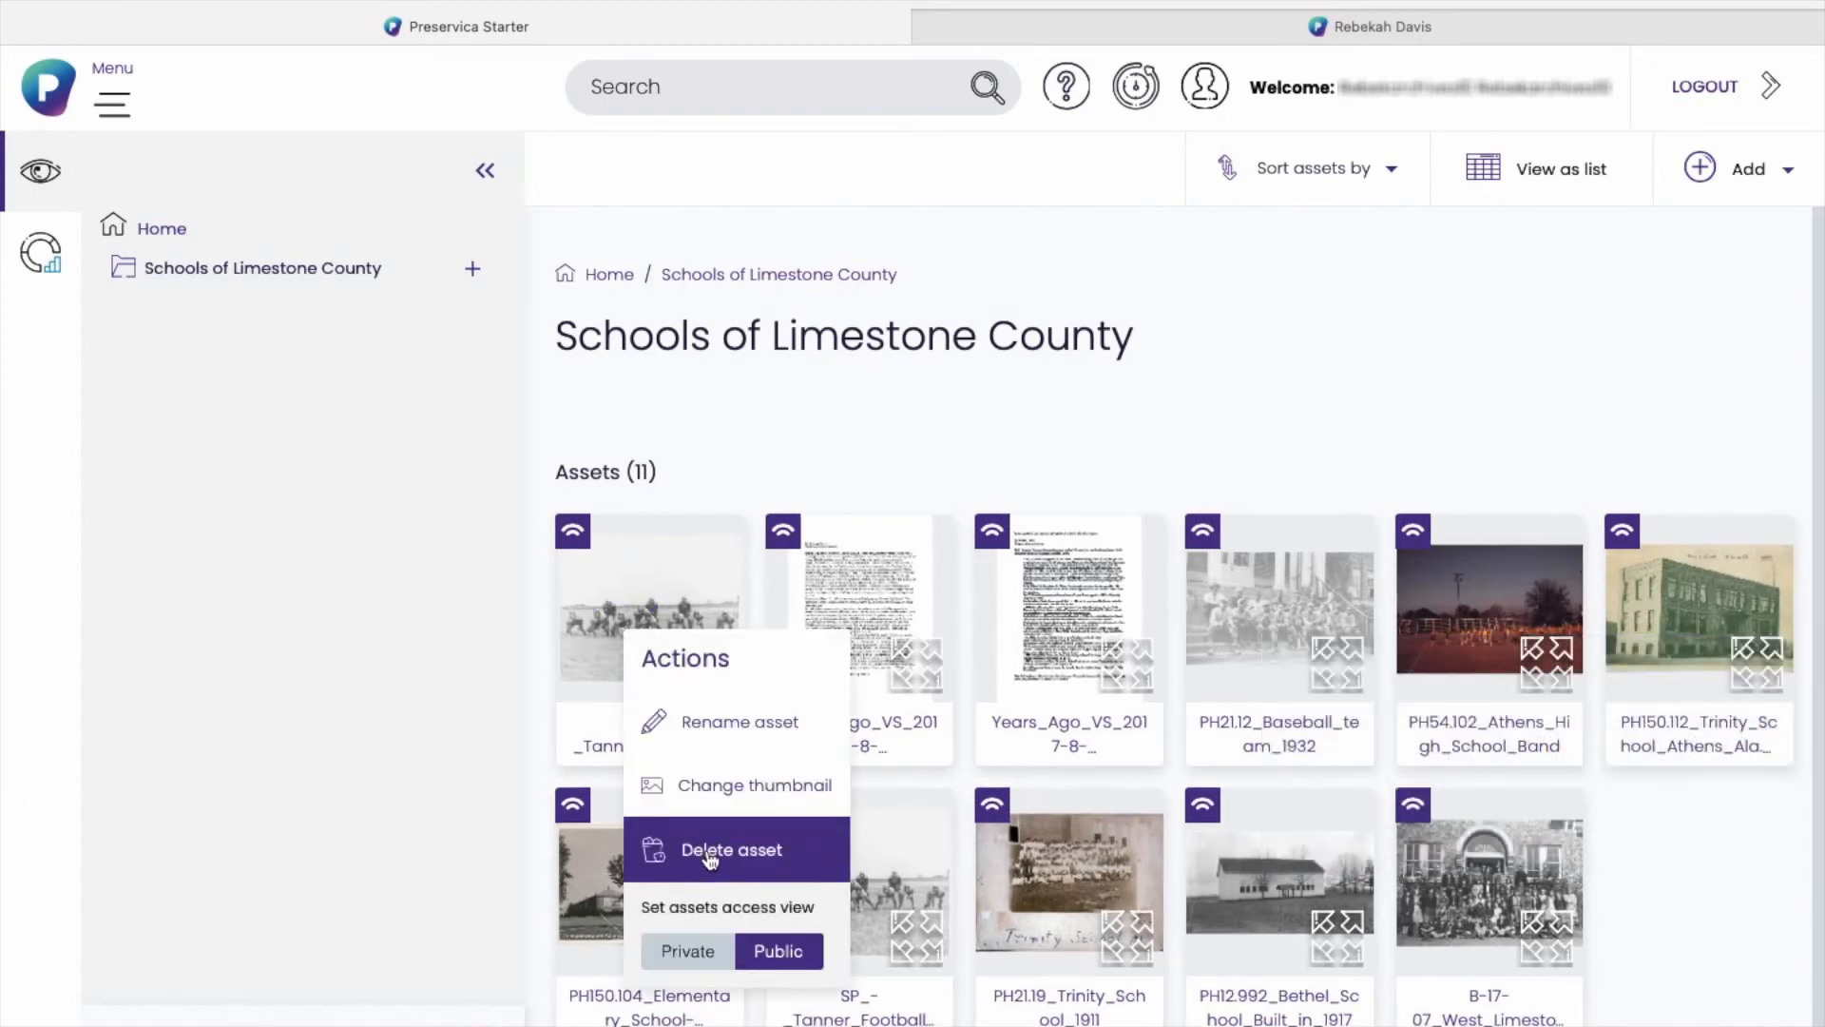
left_click(710, 851)
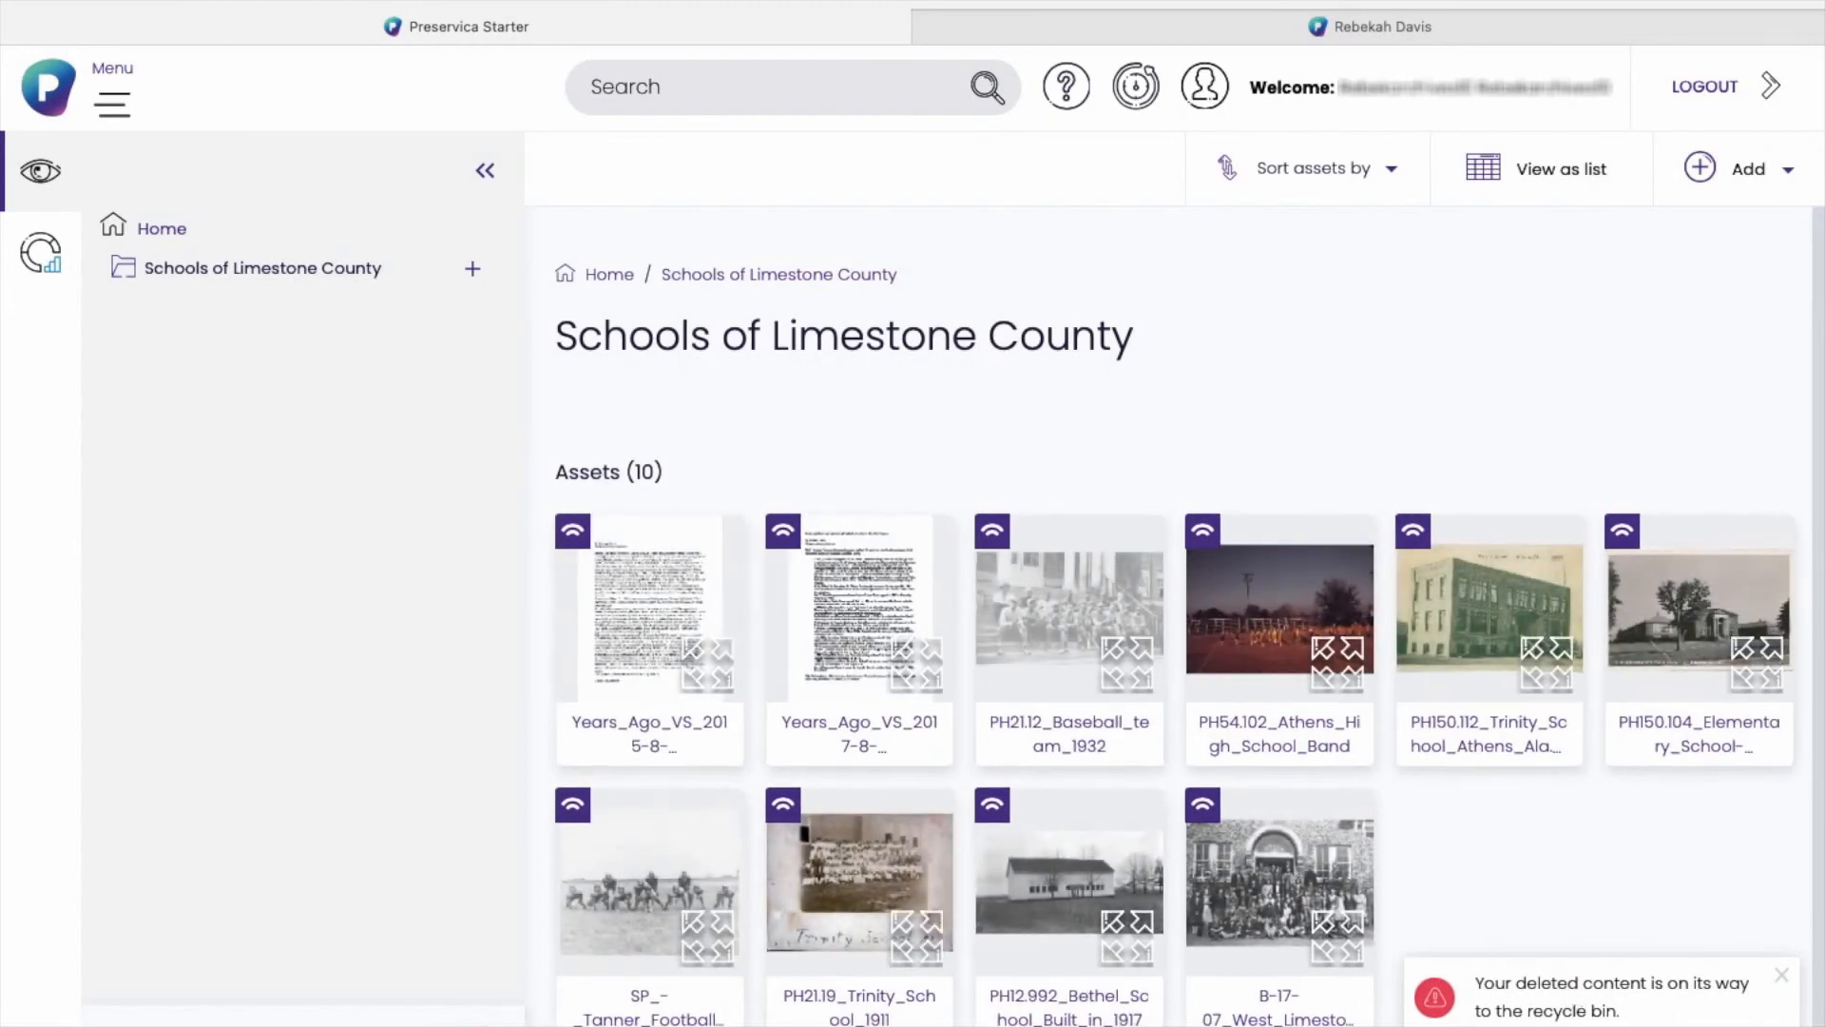
Open the recycle bin and empty it, permanently deleting all its items
left_click(381, 1024)
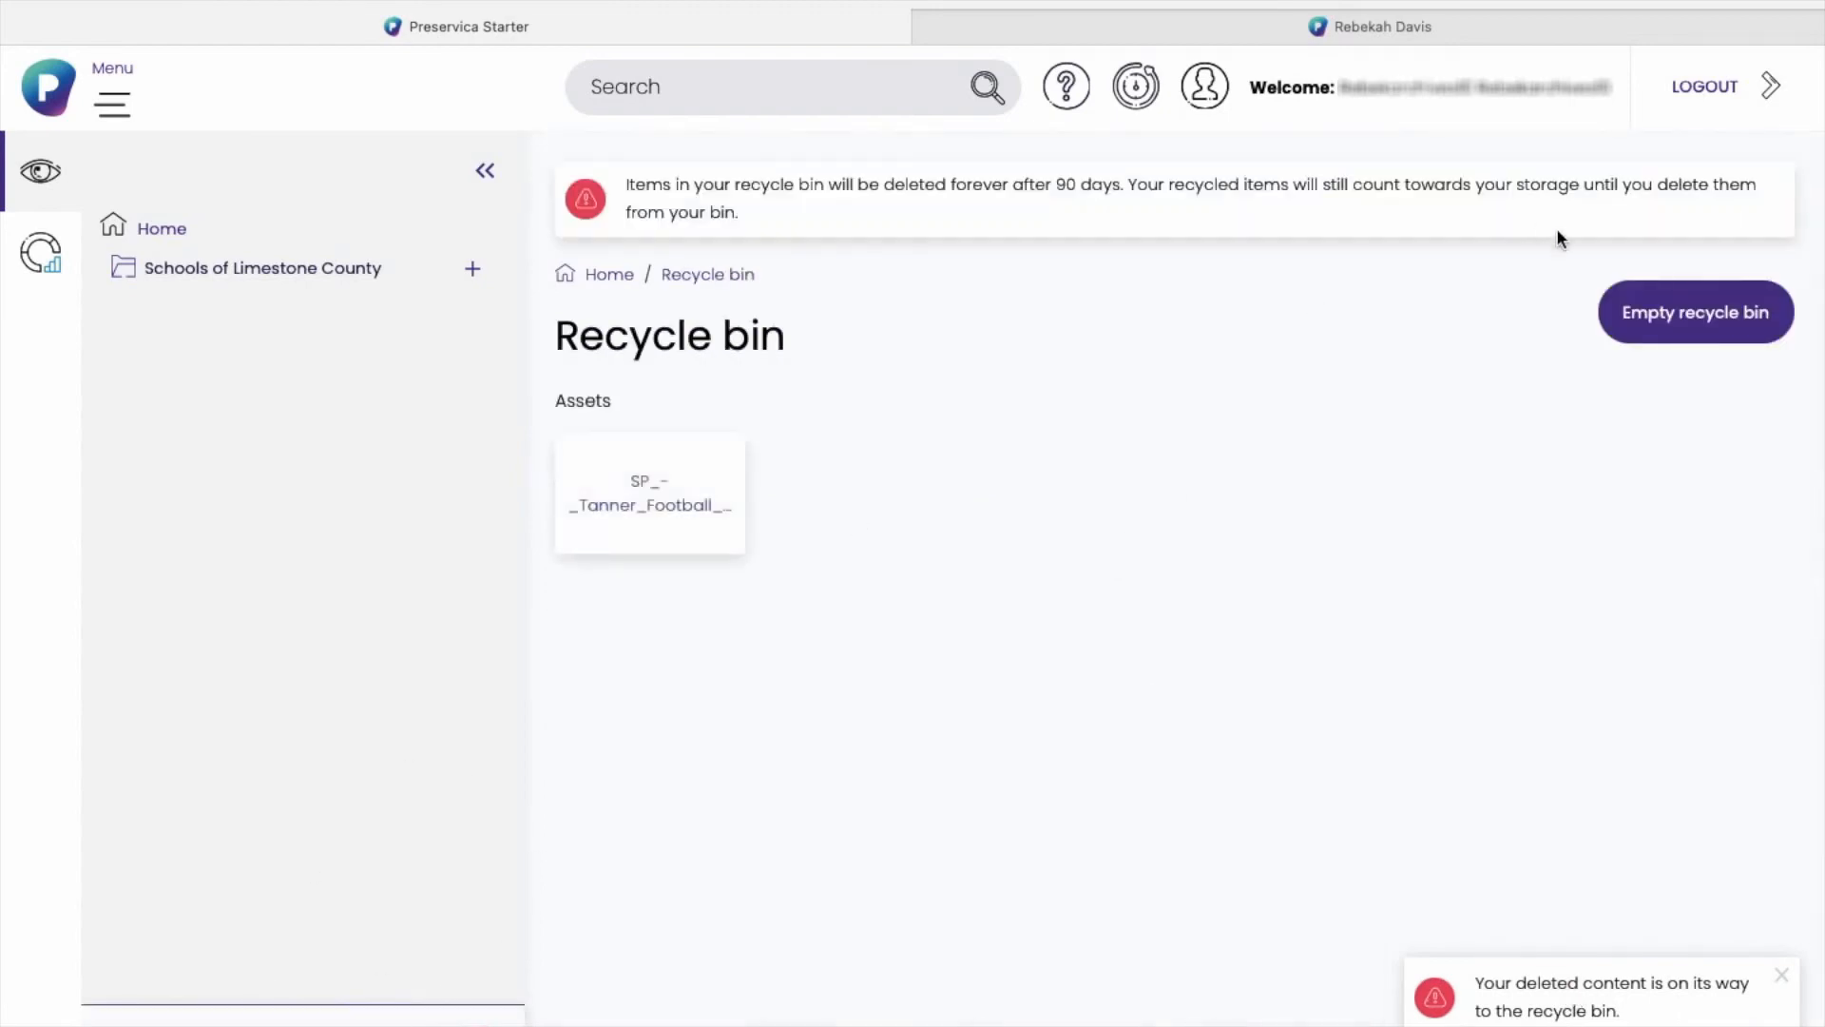
left_click(1661, 310)
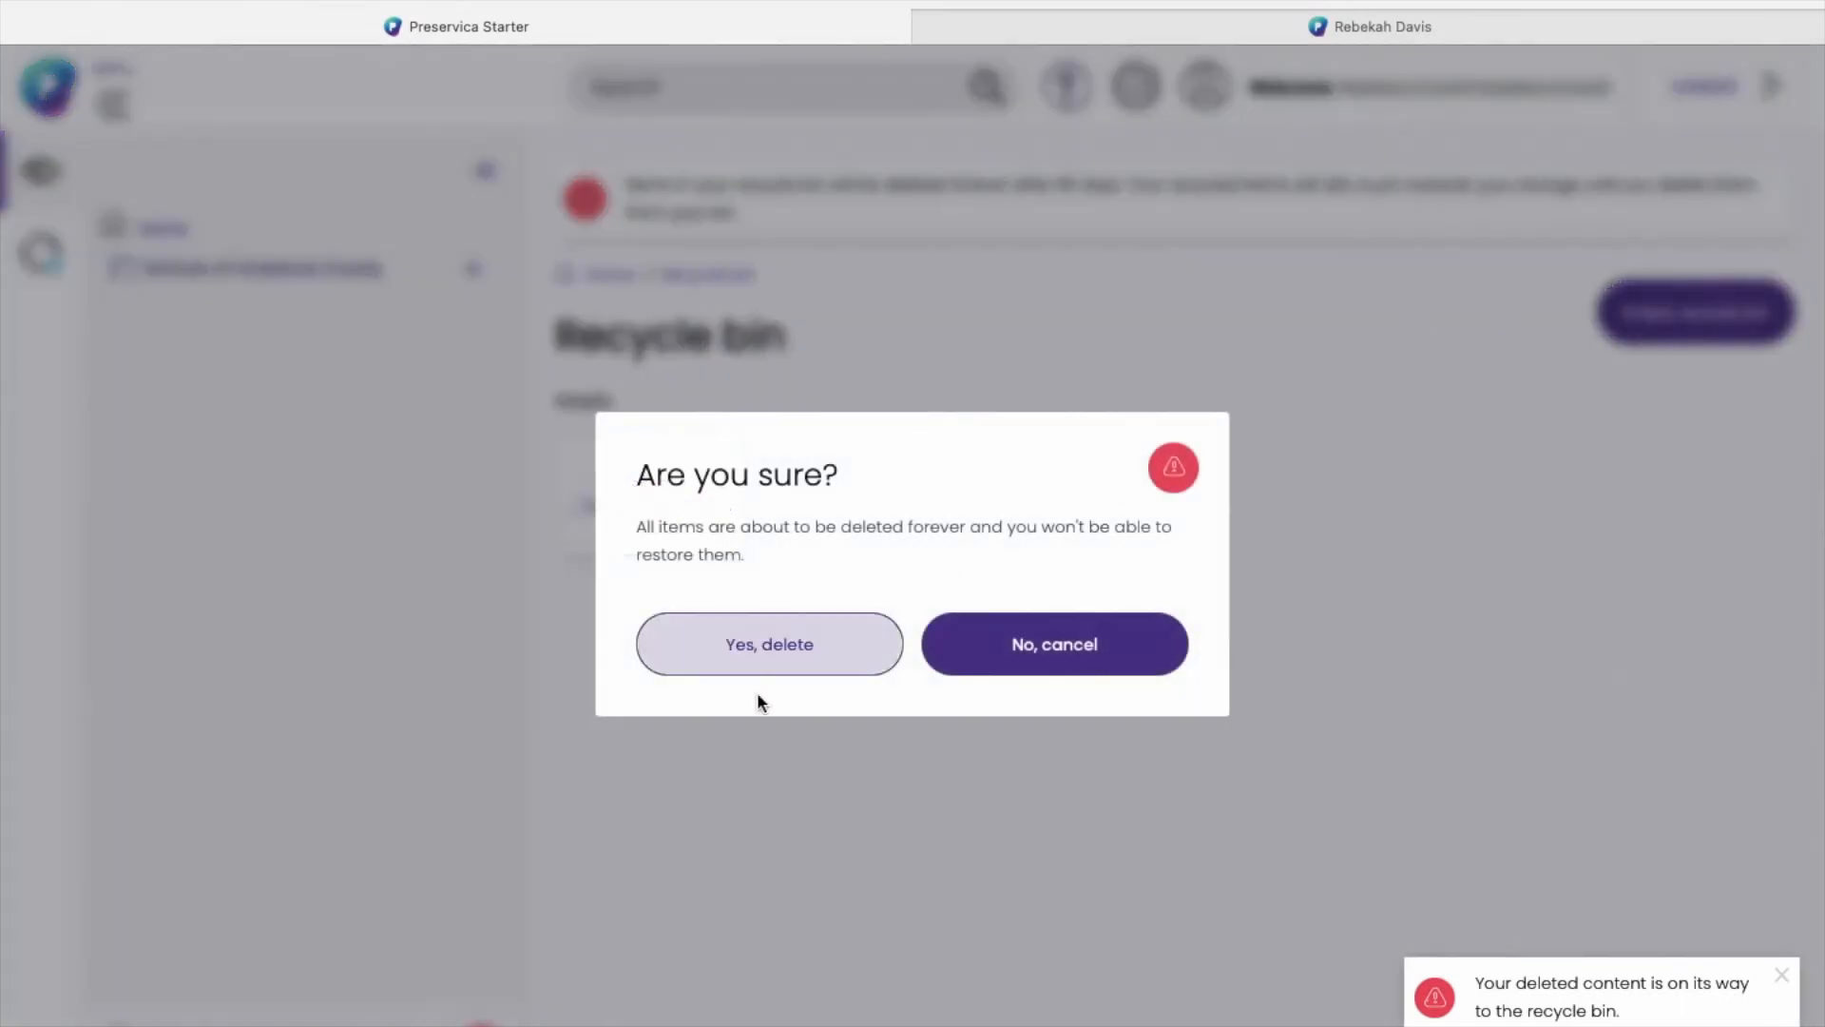
left_click(756, 657)
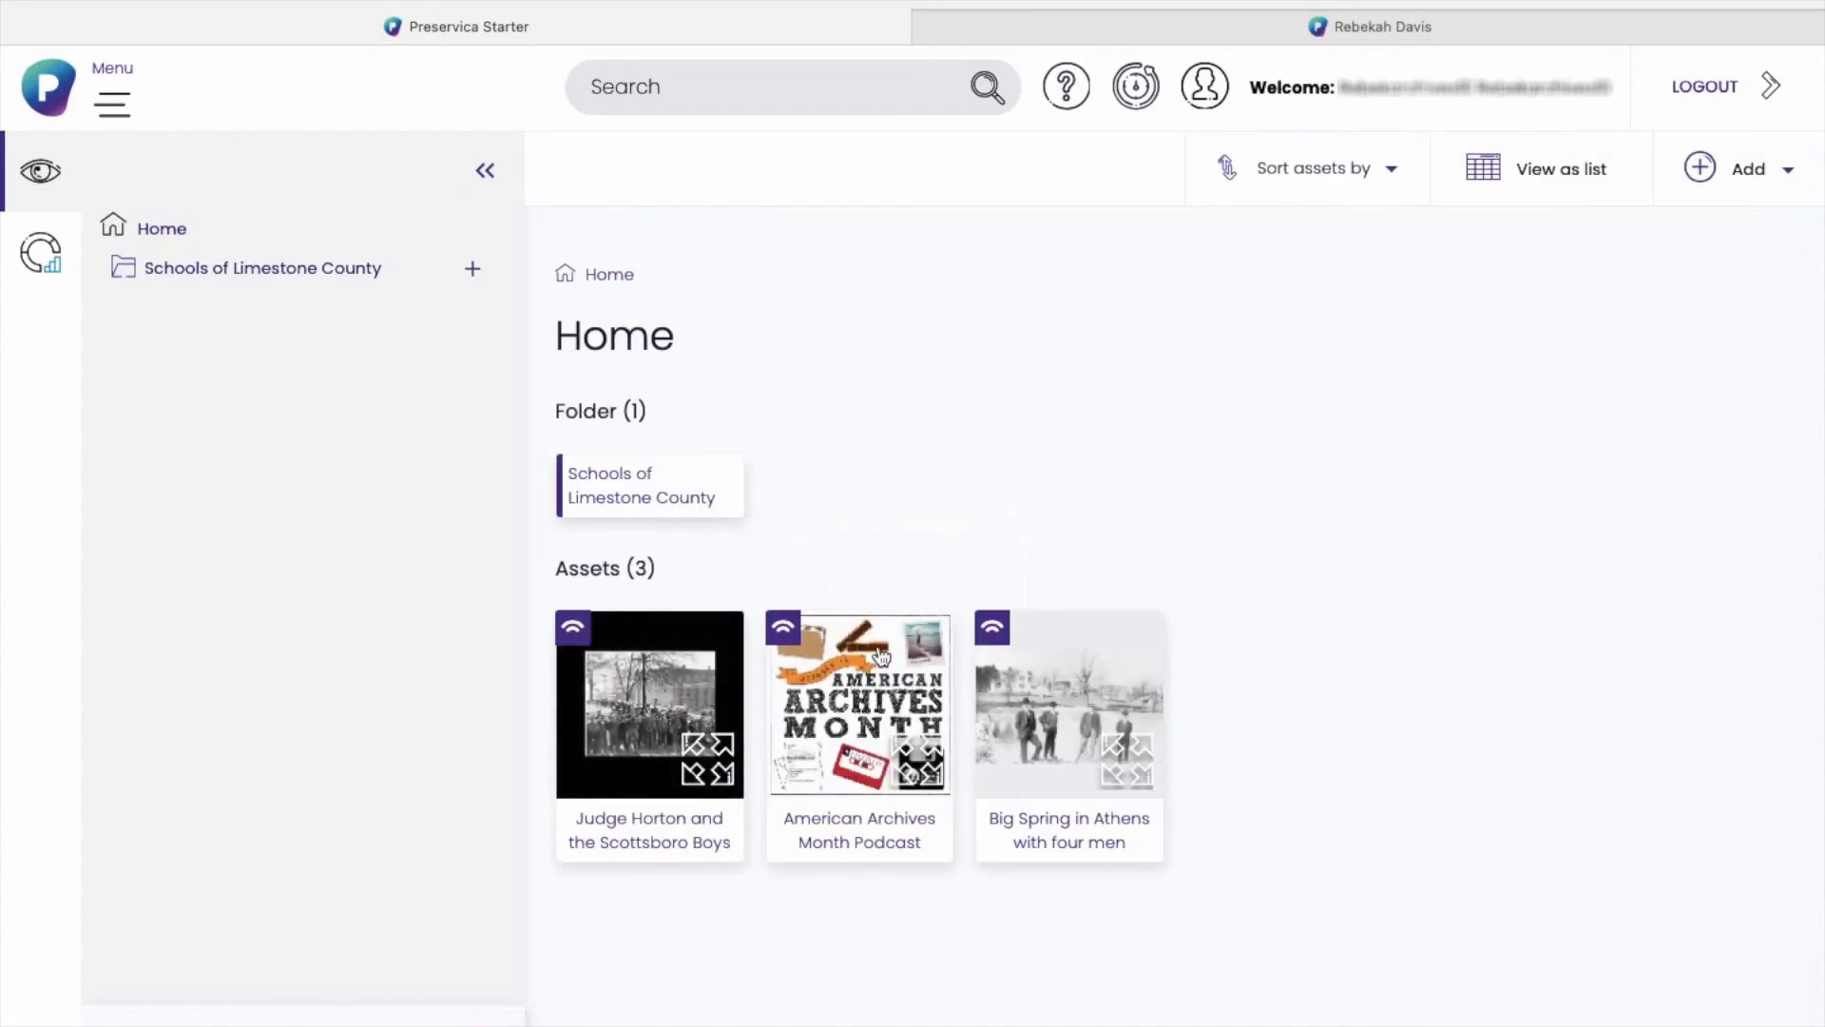
Open the Preservica help center, look through its knowledge base and community forums, and return to the Starter Home page
left_click(1065, 92)
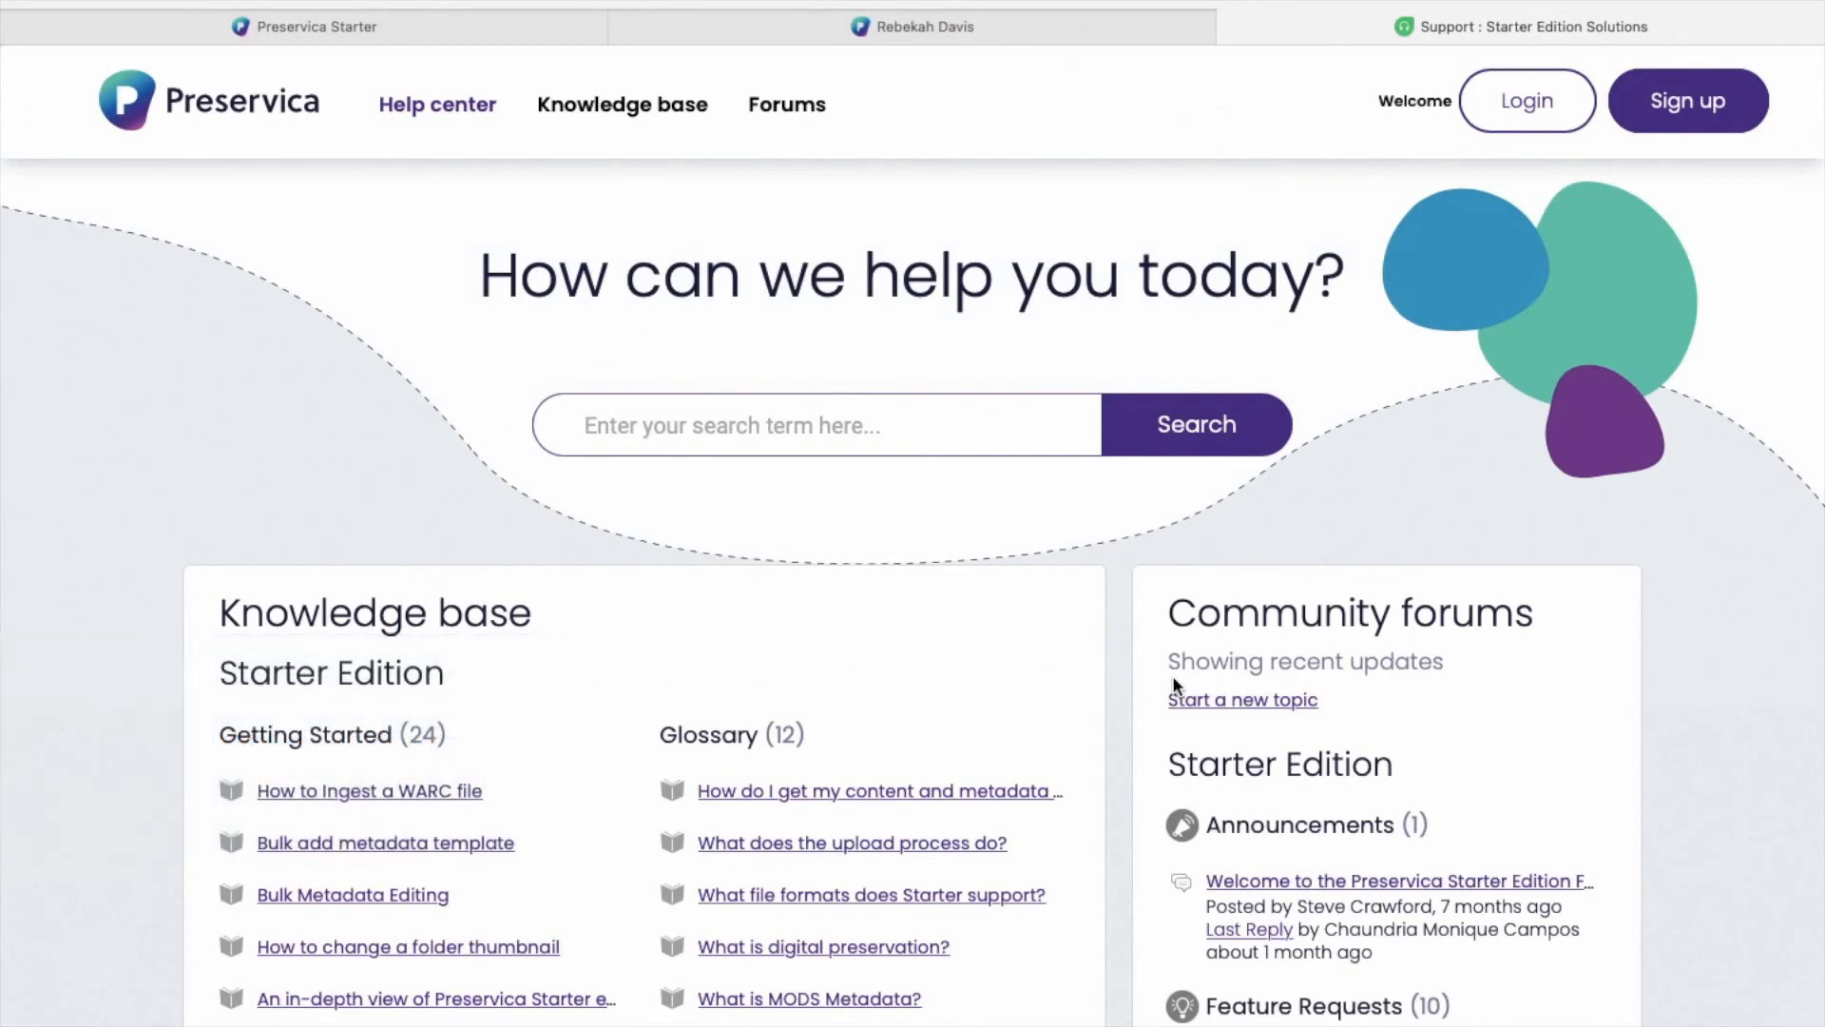
scroll(682, 798, "down", 5)
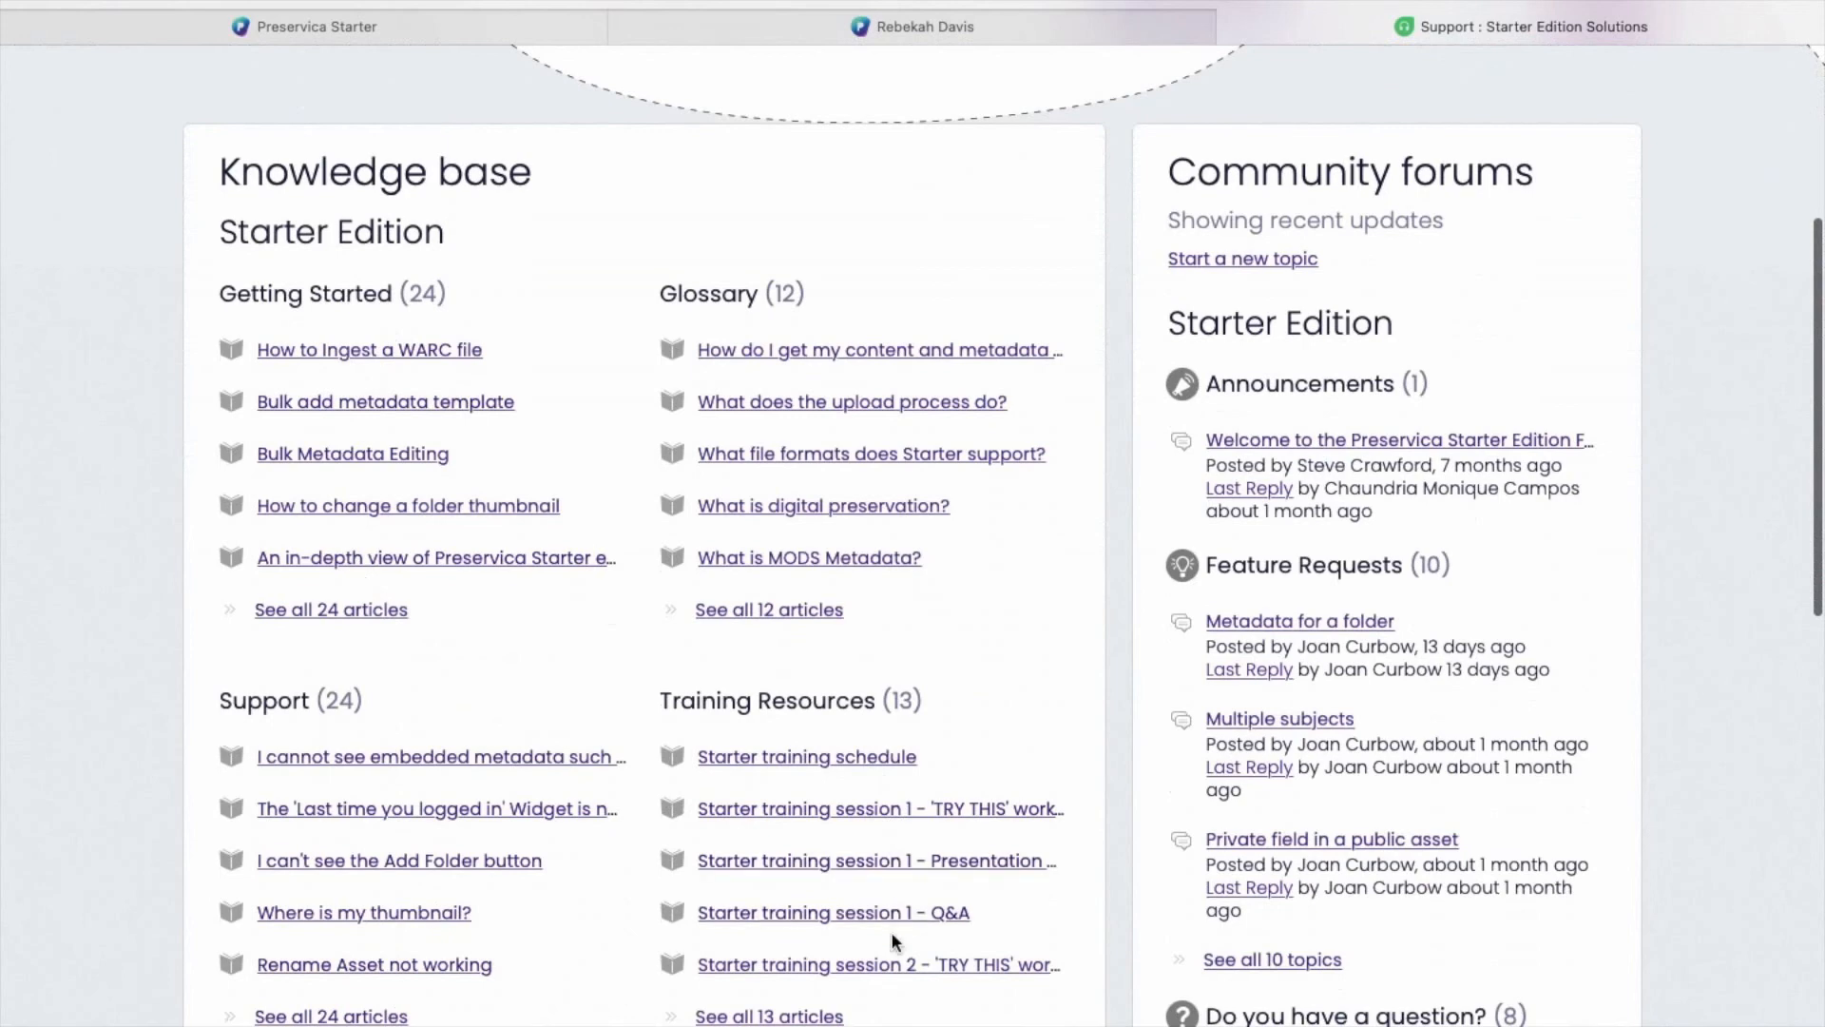
scroll(1392, 909, "up", 2)
scroll(1392, 909, "up", 3)
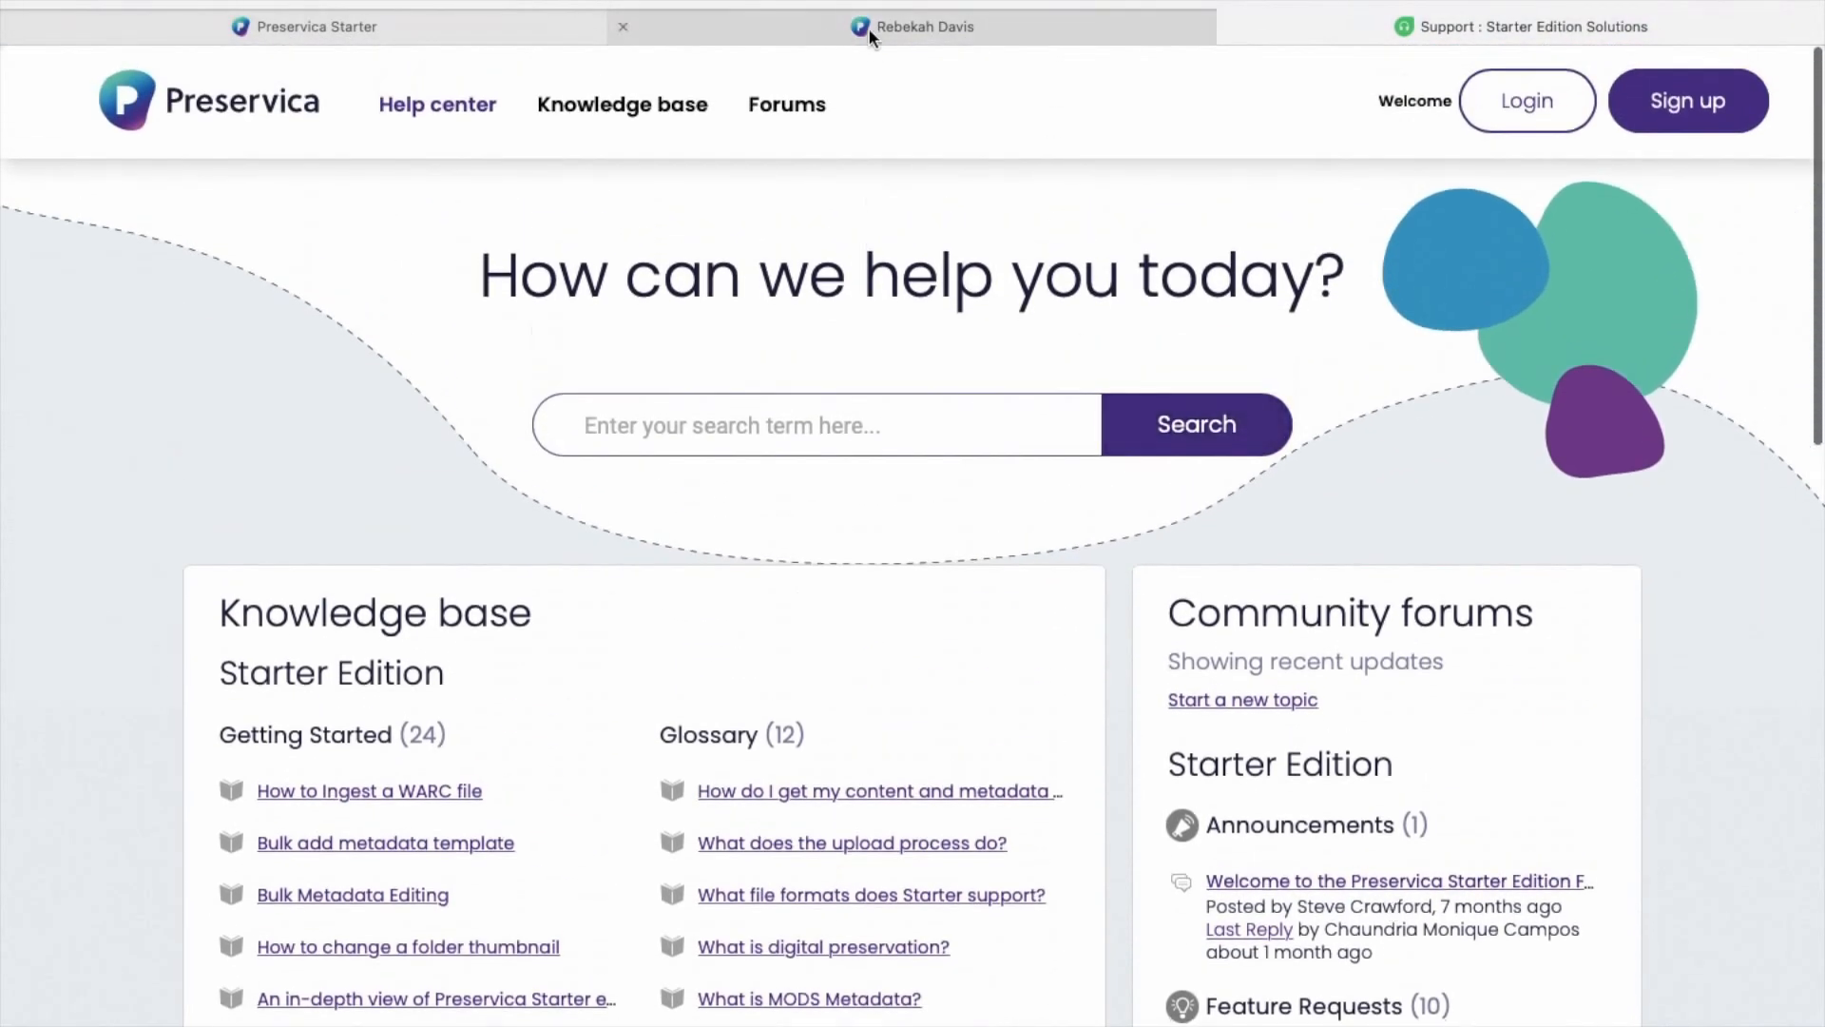
left_click(1232, 26)
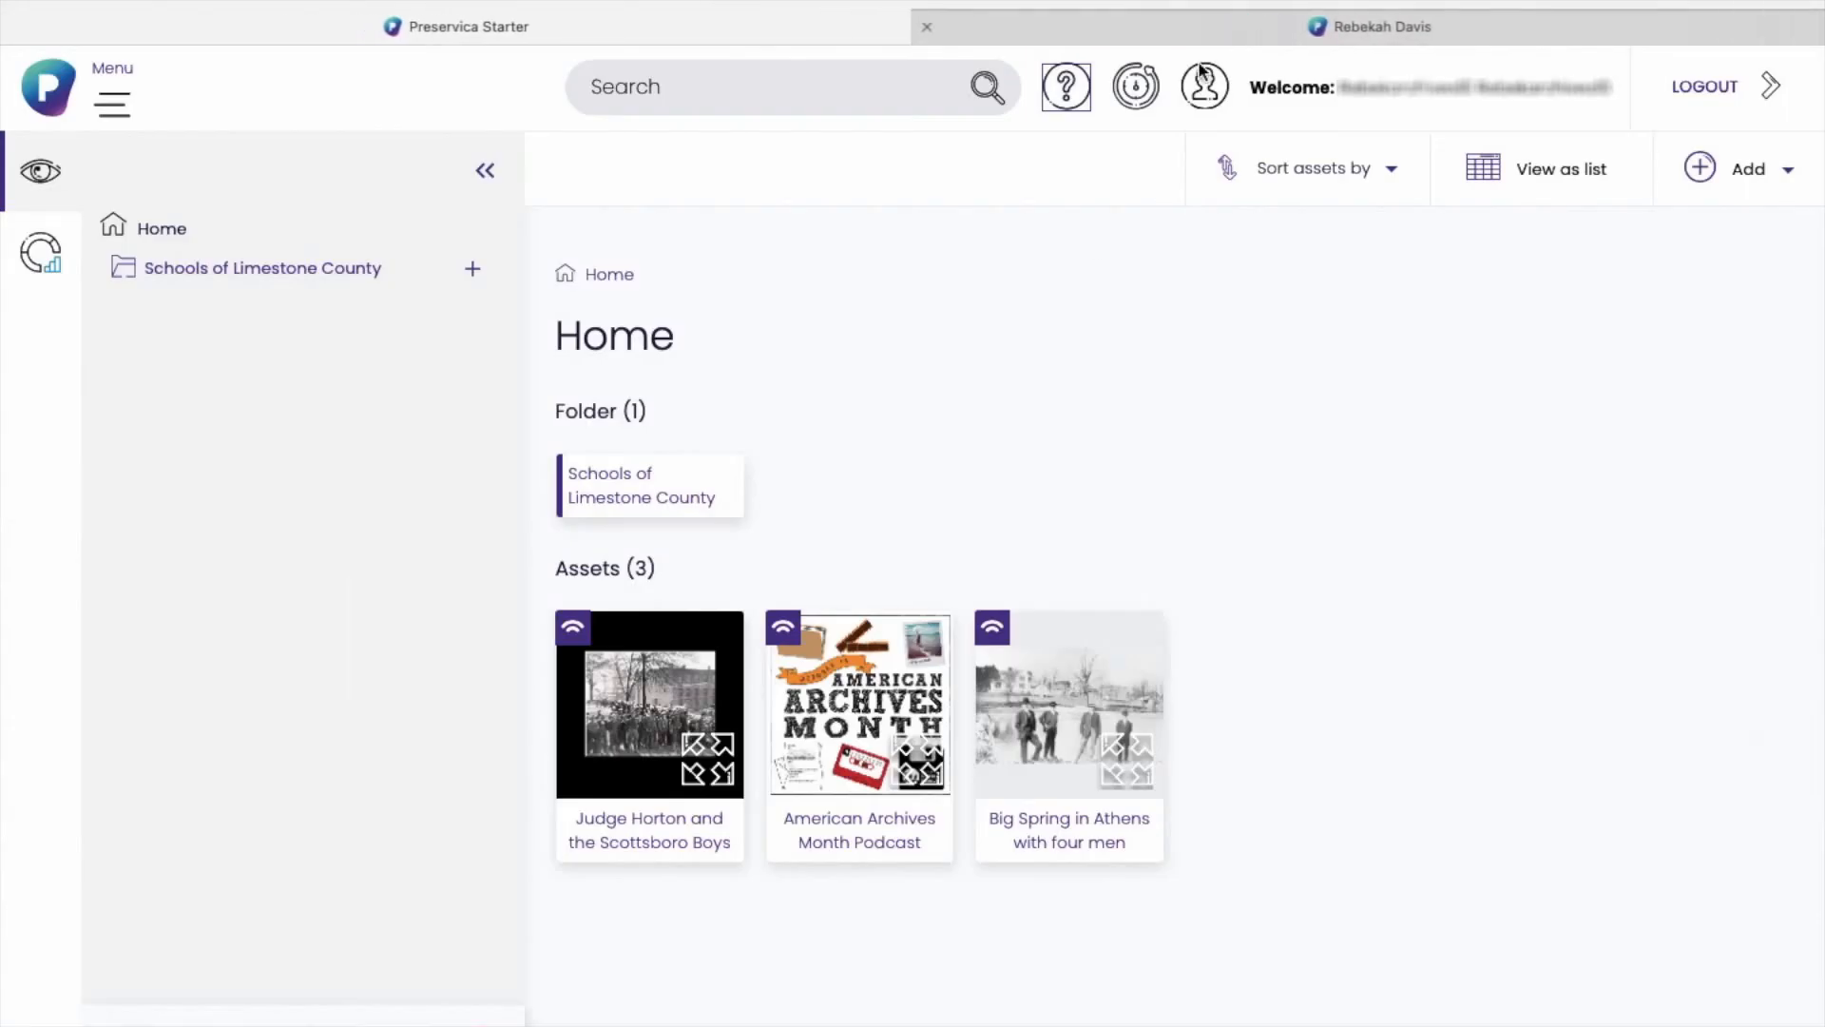